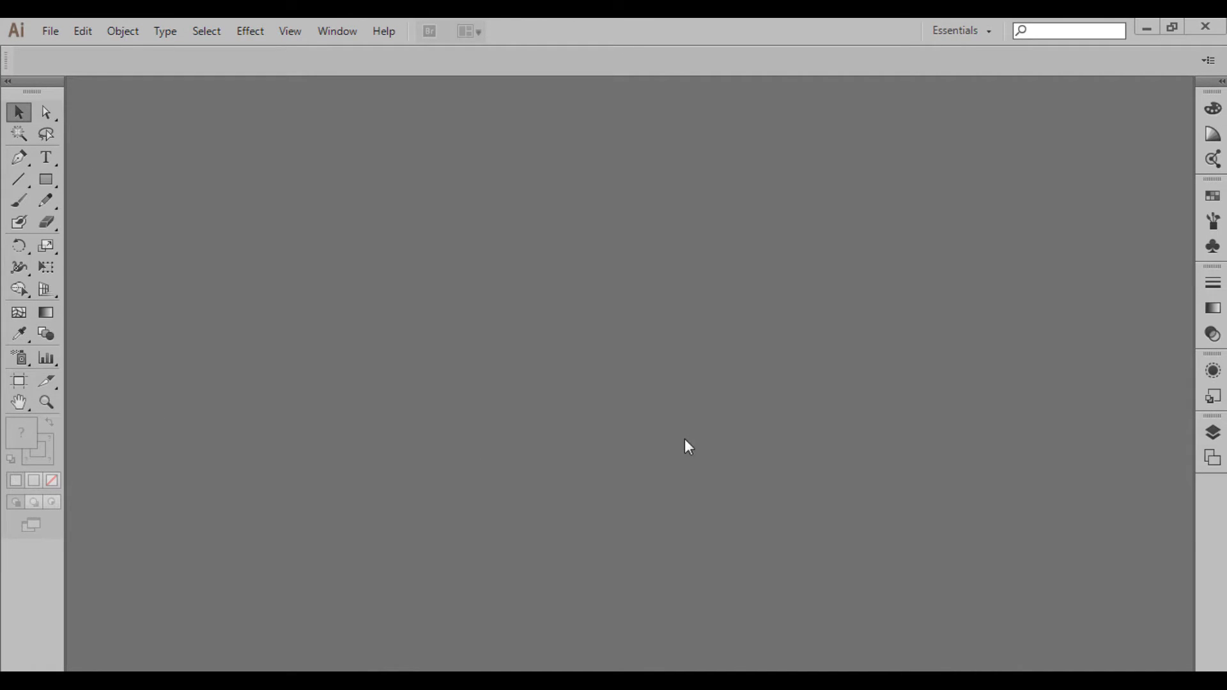
Step: Reset the Essentials workspace to its default layout
left_click(342, 38)
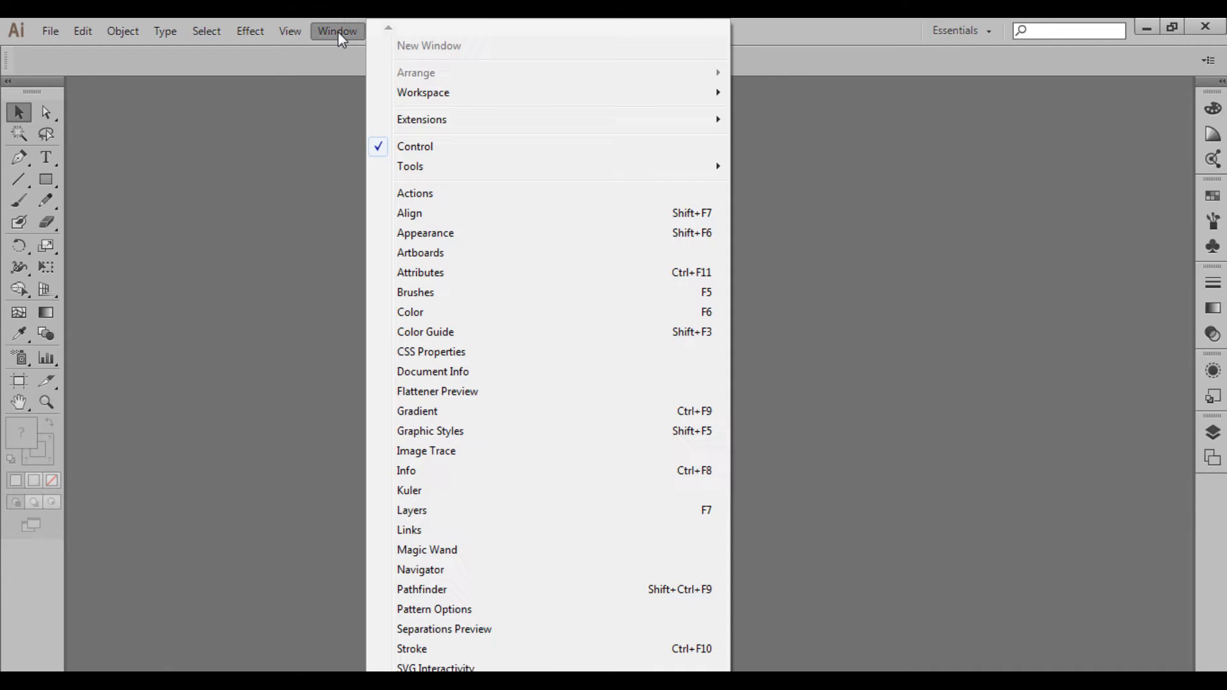
mouse_move(409, 104)
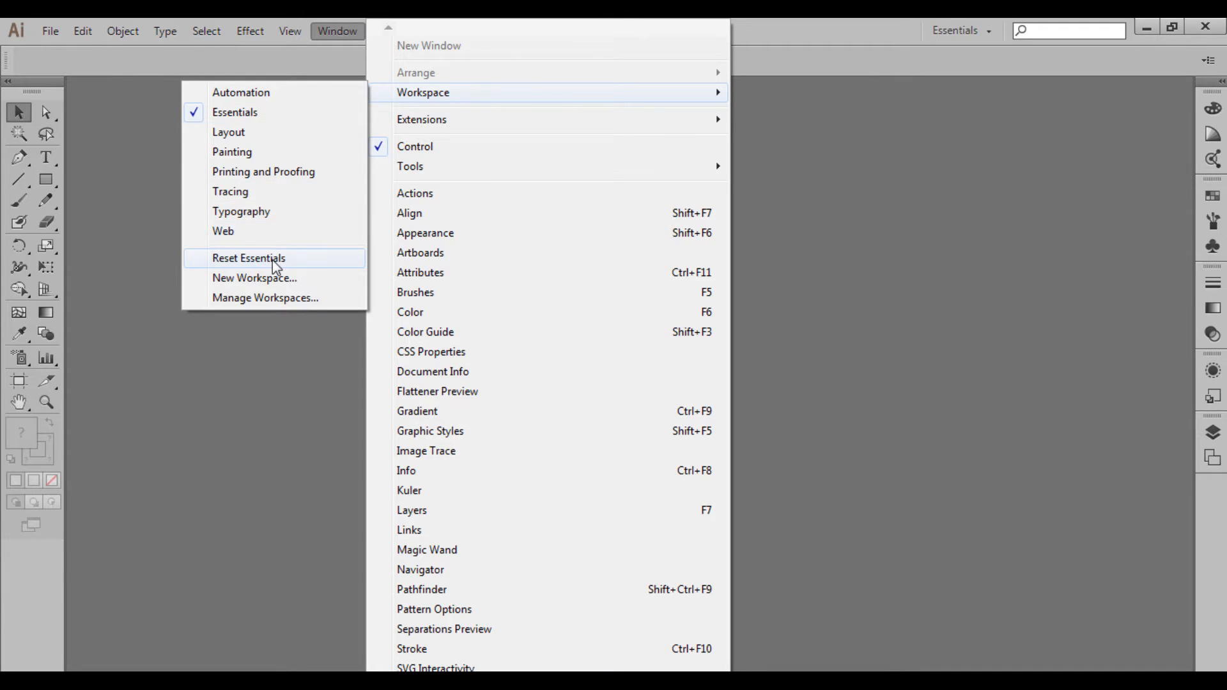
left_click(248, 258)
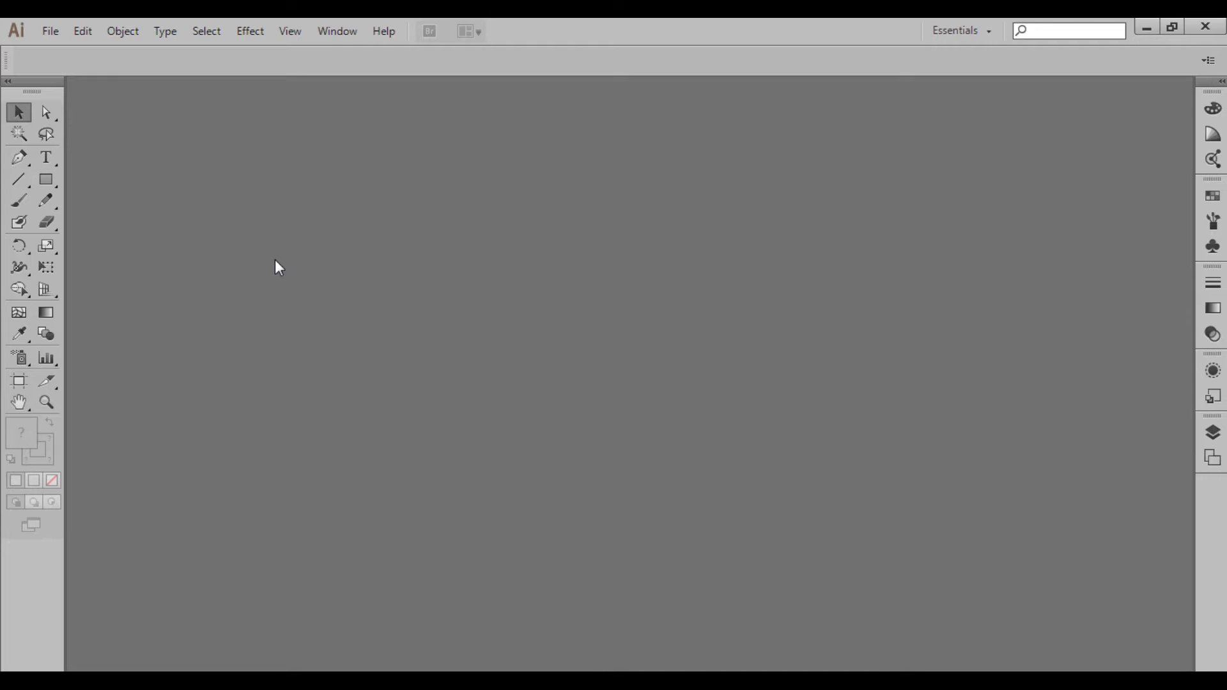
Step: Start a new document with units in pixels, a width of 500 px and a height of 500 px
left_click(51, 37)
left_click(64, 48)
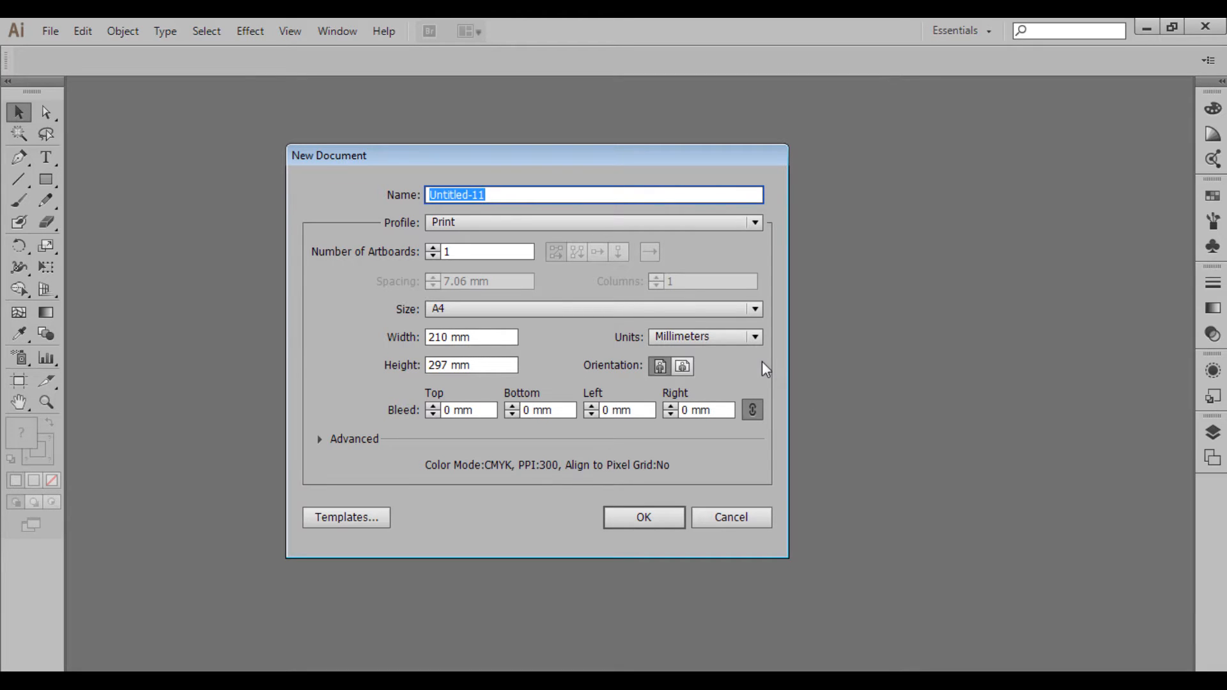
left_click(755, 337)
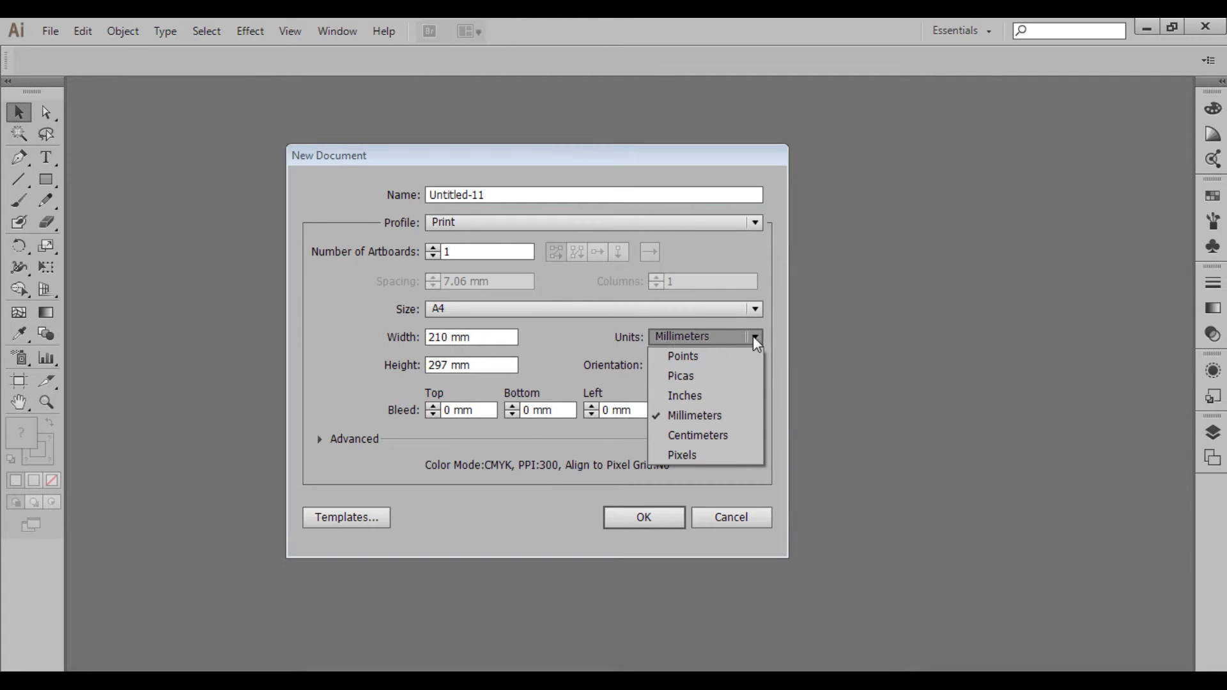
left_click(720, 455)
left_click_drag(483, 337, 376, 333)
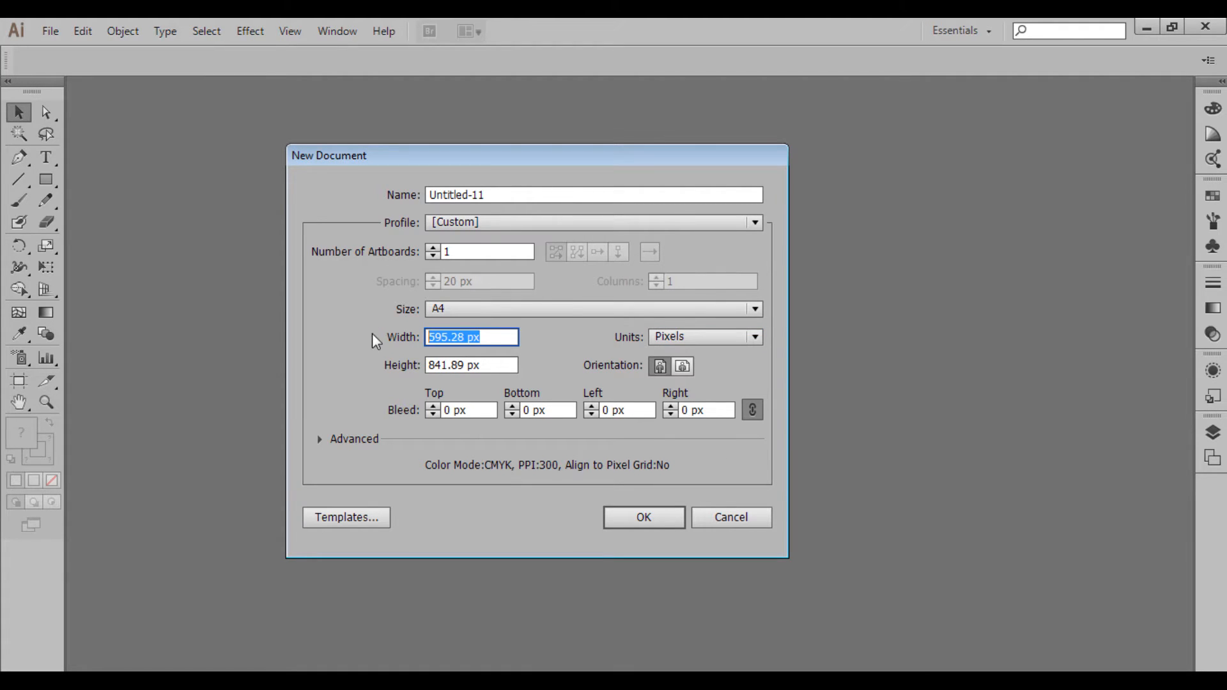
type("500")
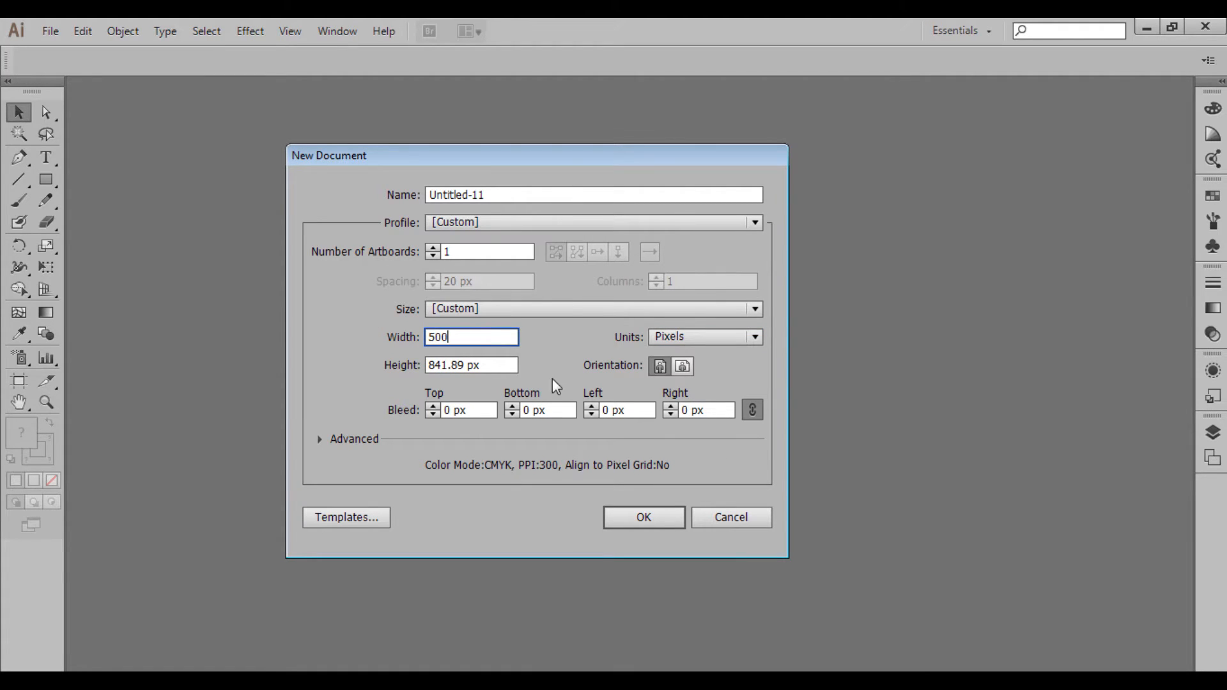
left_click_drag(494, 369, 373, 371)
type("500")
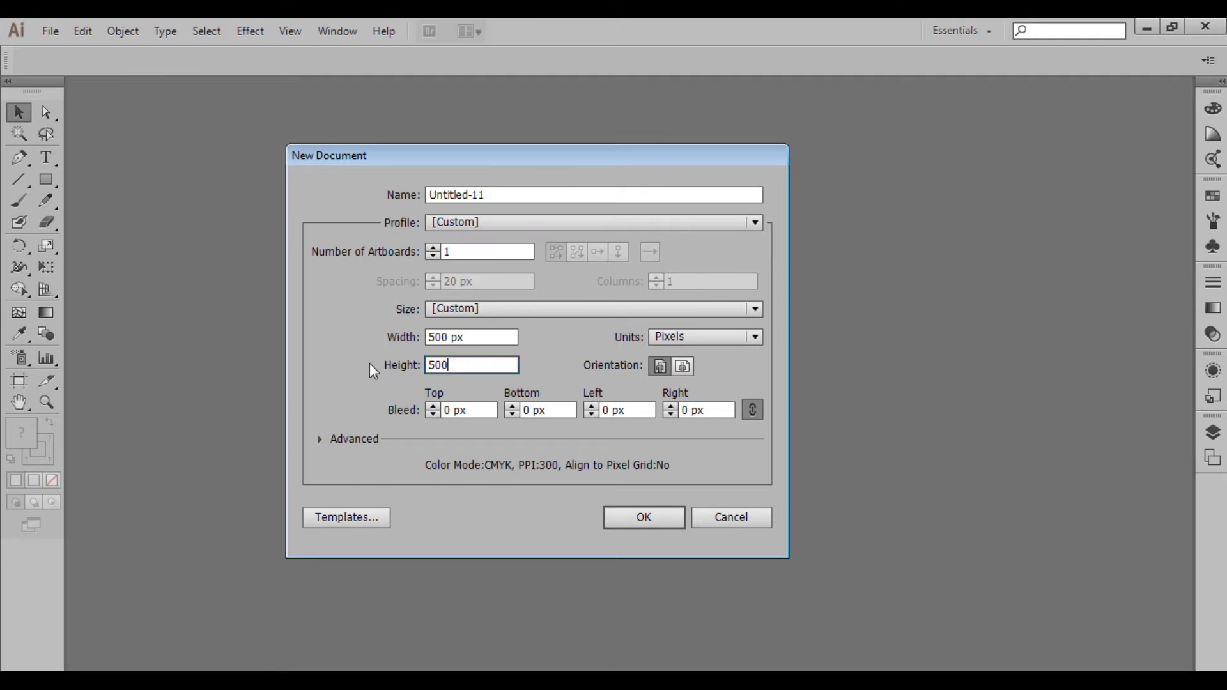
Step: Name the new document Music Note and create it
left_click(493, 193)
left_click_drag(509, 193, 412, 196)
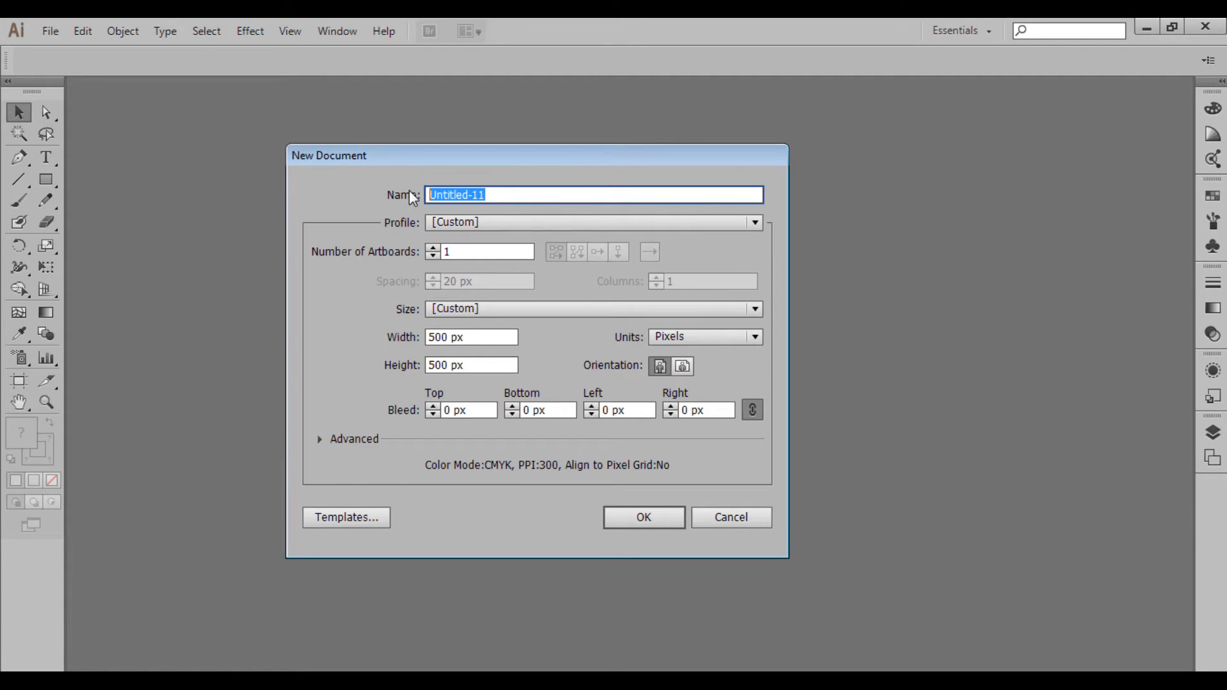
type("Music Note")
left_click(665, 520)
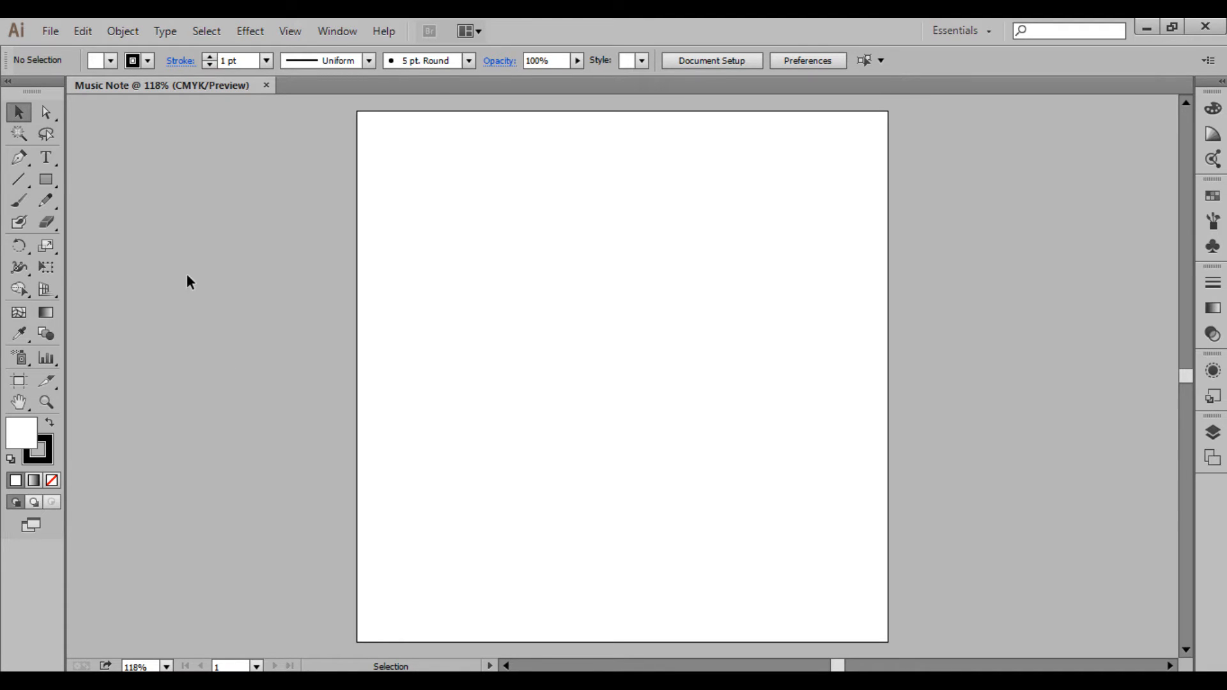
Step: Draw a square that covers the whole artboard from corner to corner
left_click(48, 181)
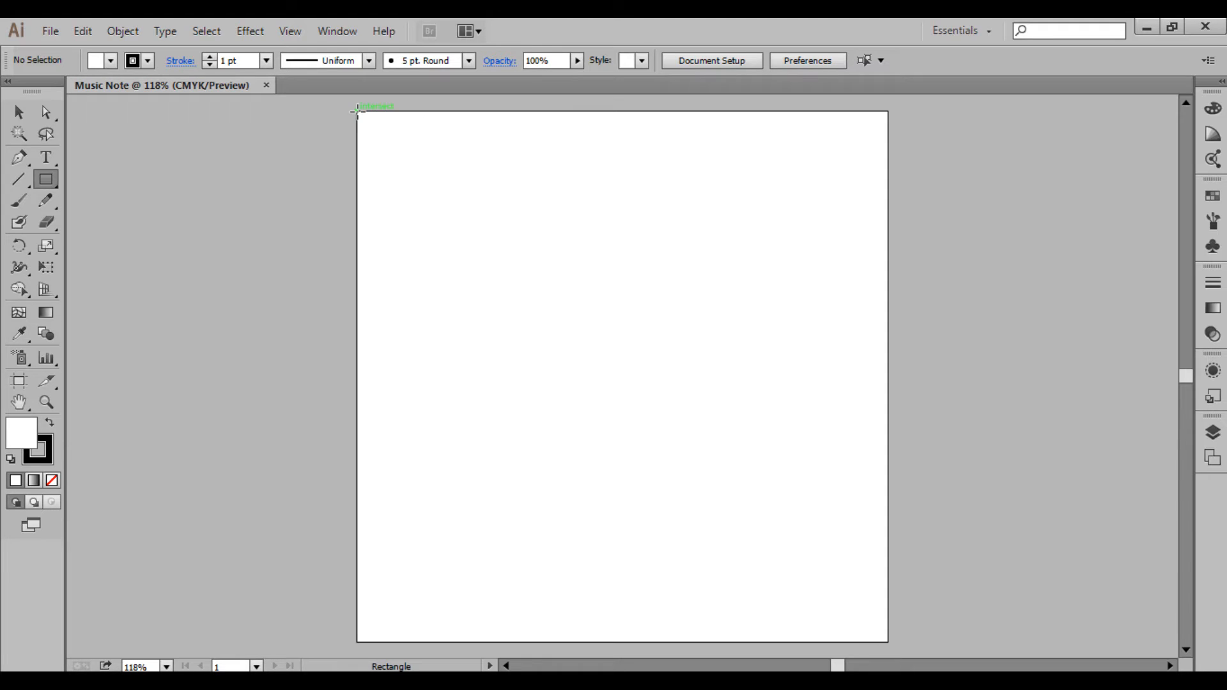
left_click_drag(357, 112, 887, 640)
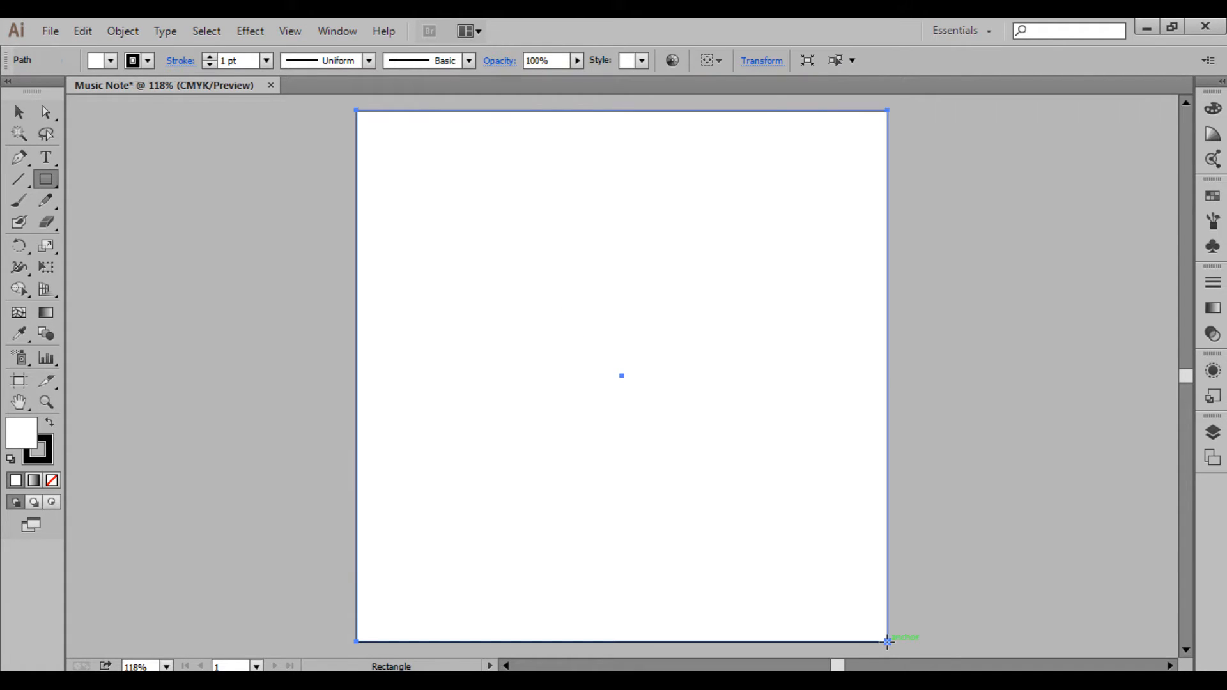
key("v")
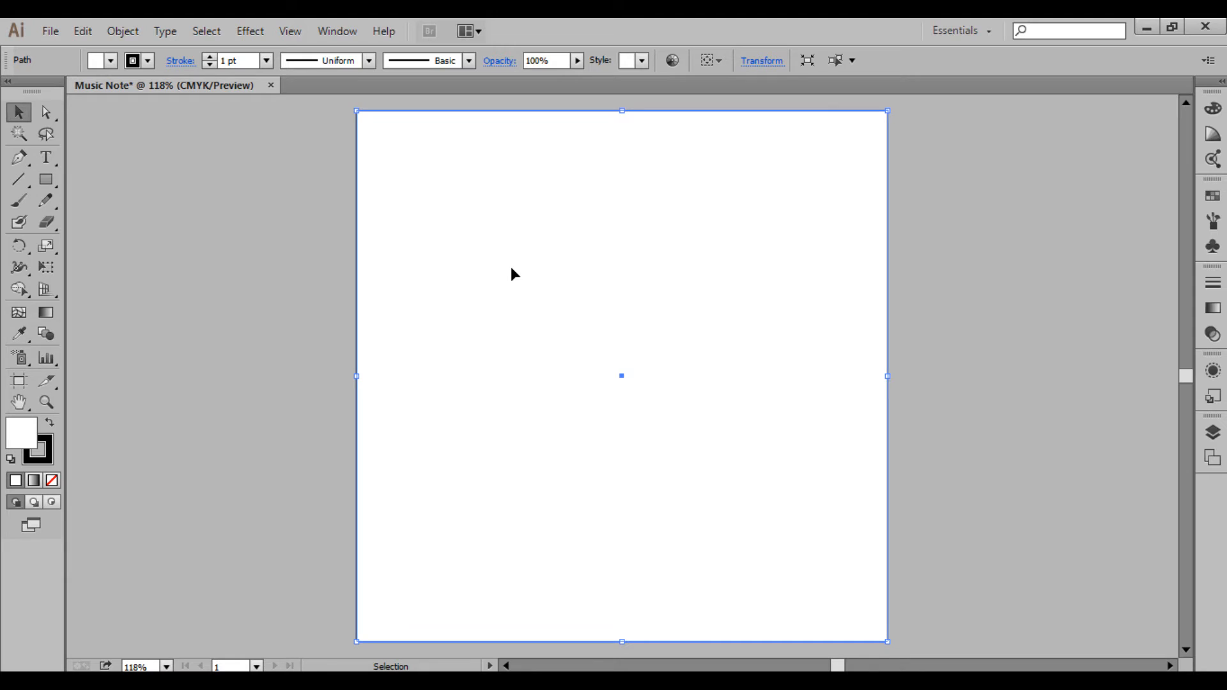
Step: Swap the square's fill and stroke colors, and set its stroke to none
left_click(50, 426)
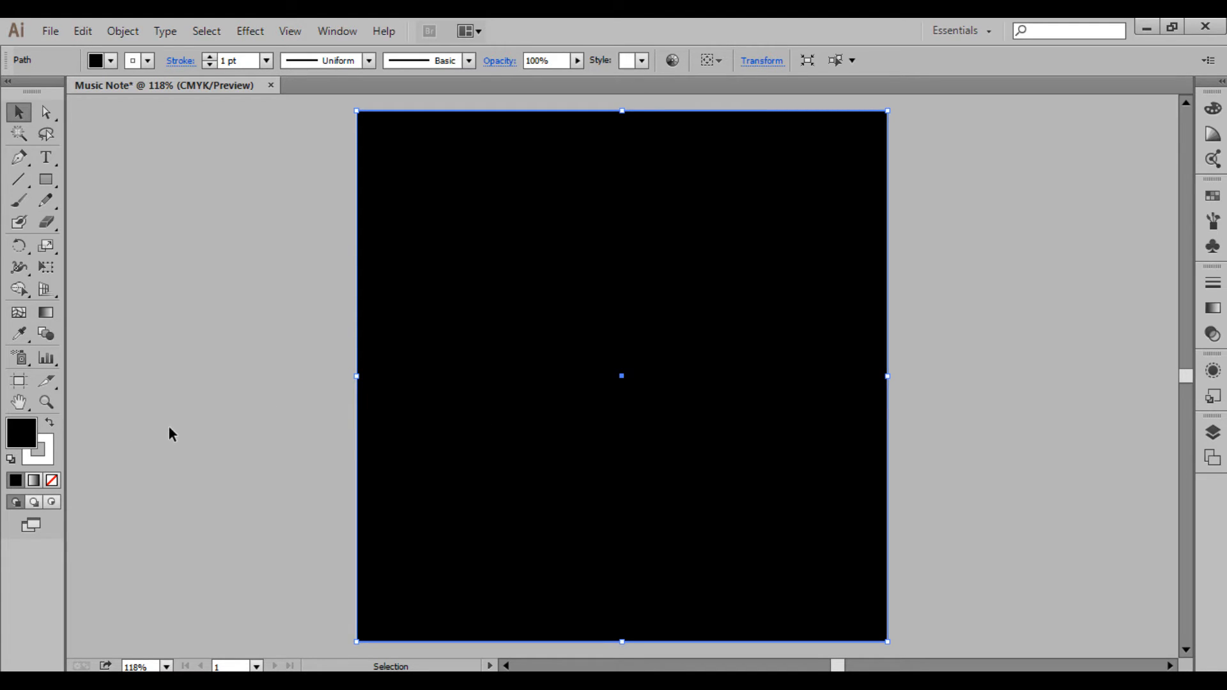
left_click(48, 459)
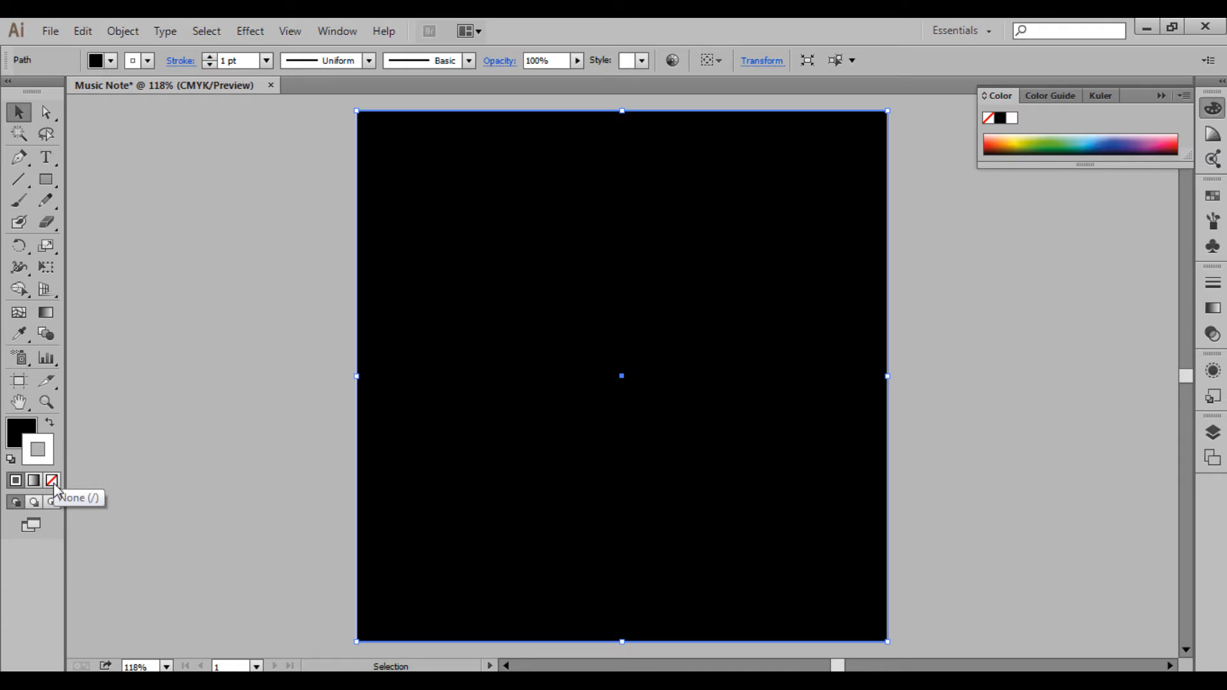
left_click(52, 482)
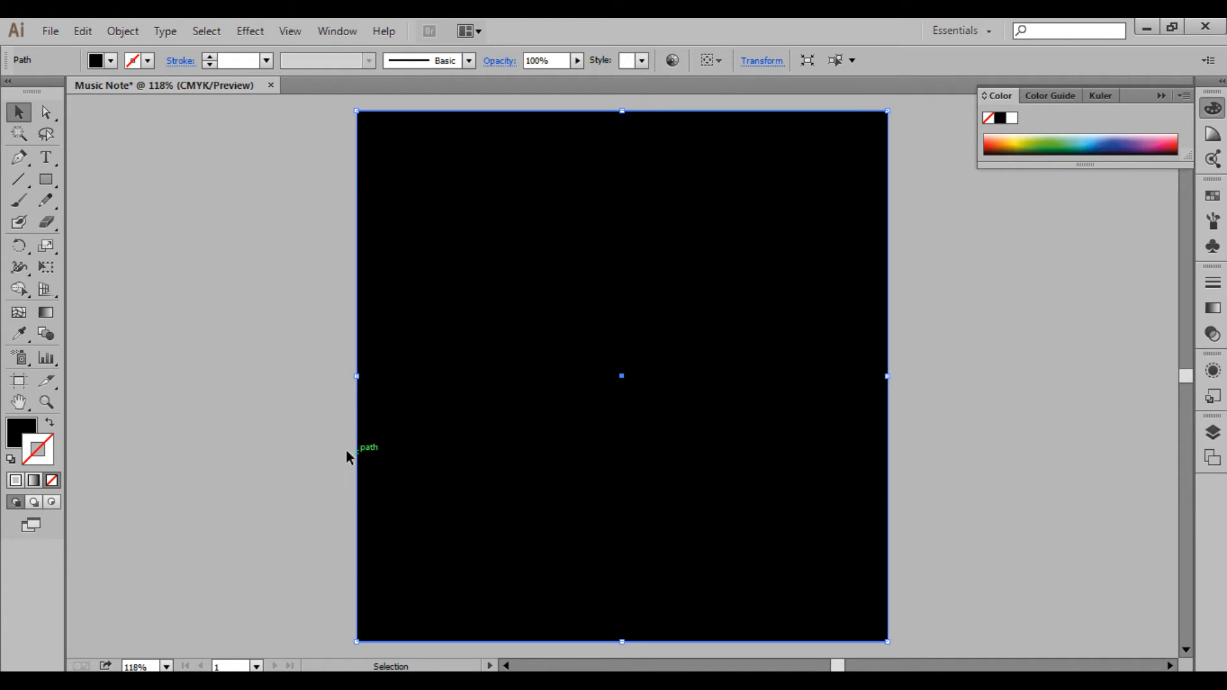
Step: Set the square's fill color to hex 181818 and deselect it
left_click(25, 432)
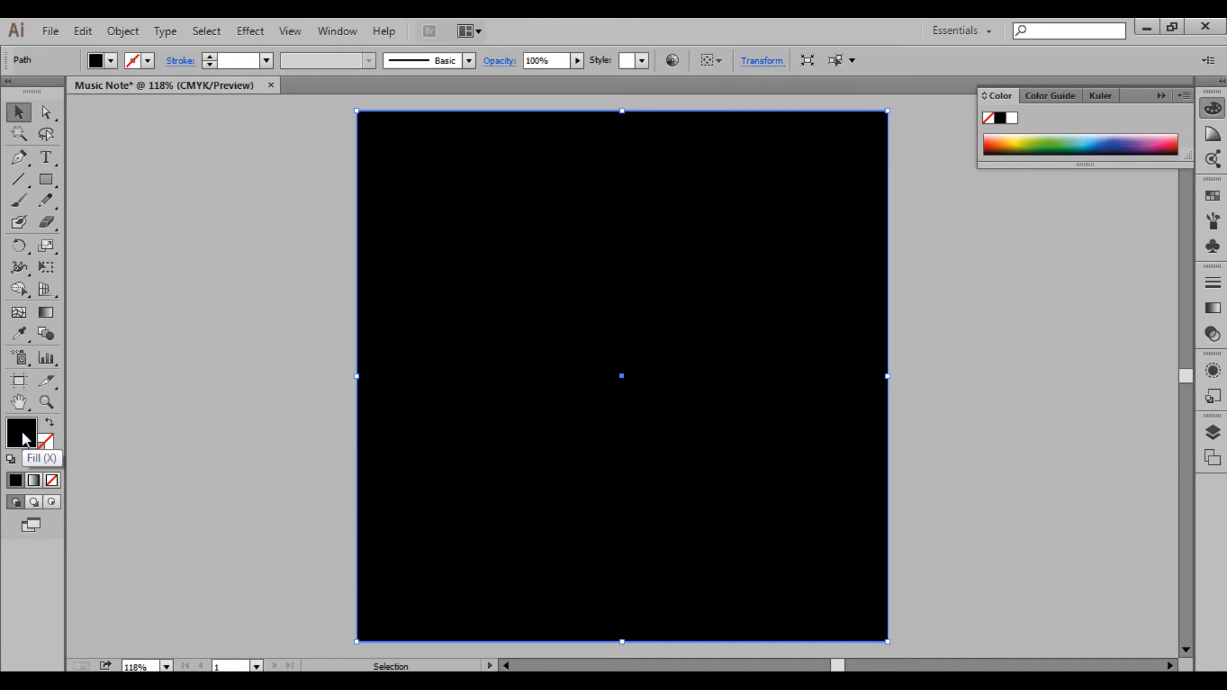
double_click(22, 431)
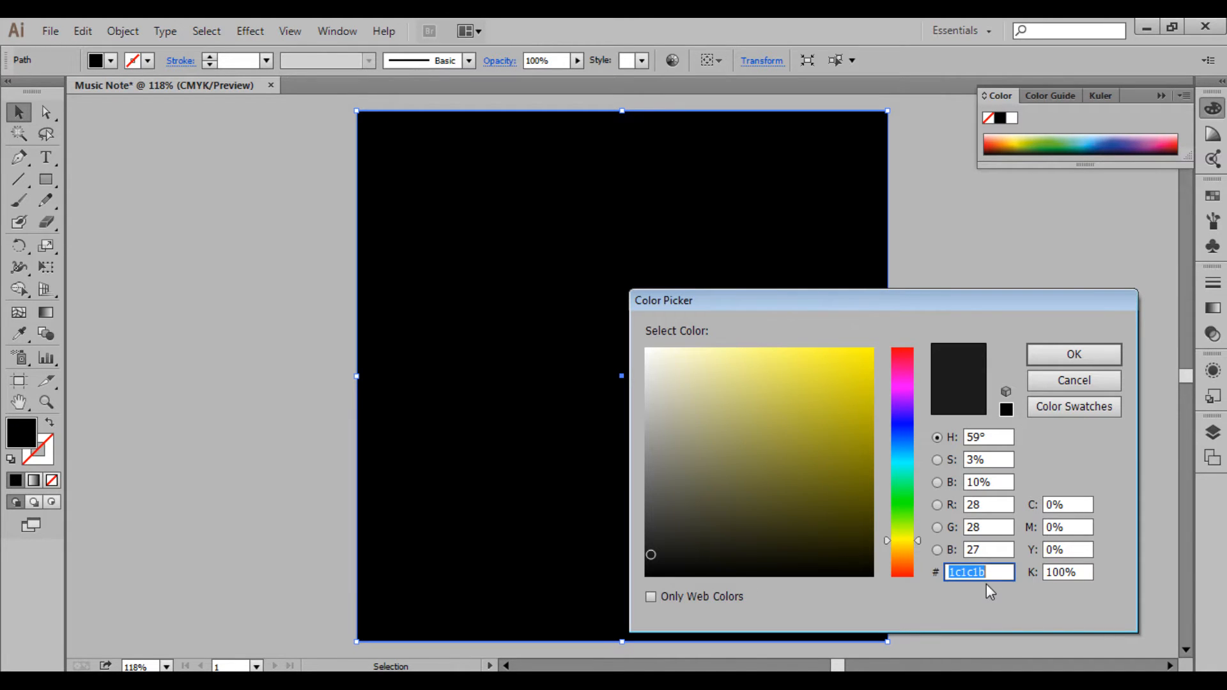
type("181818")
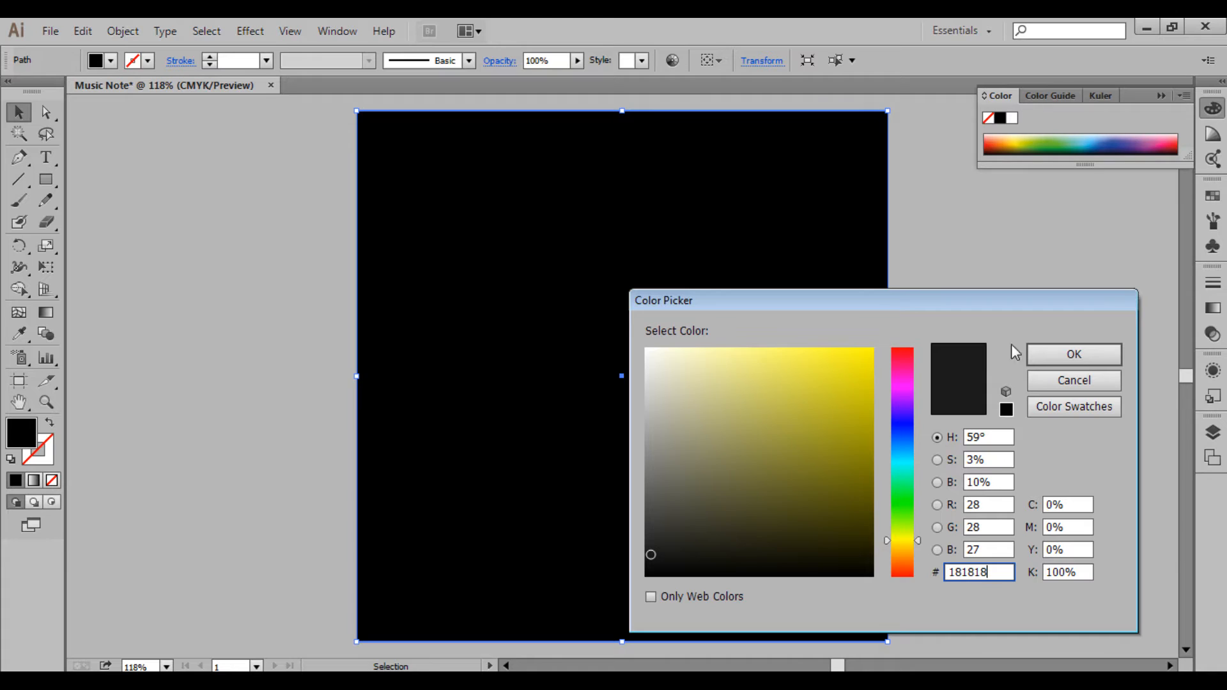
left_click(1058, 355)
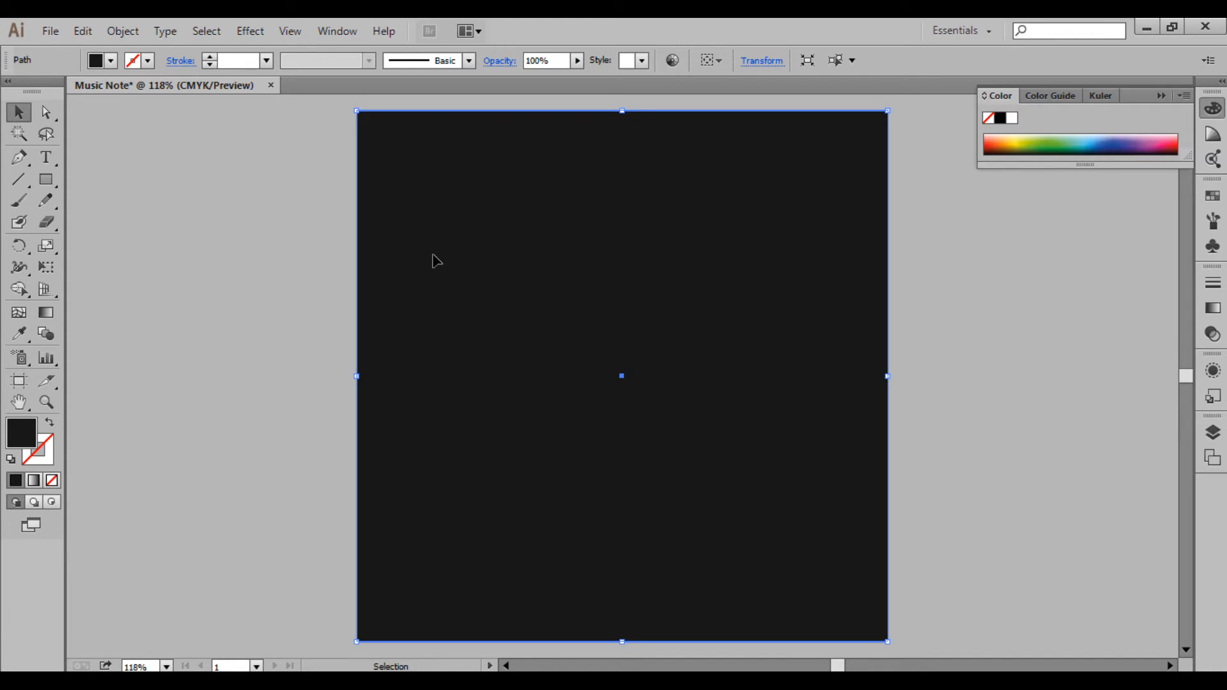
left_click(283, 270)
Step: Rename Layer 1 as Dark Background
left_click(1212, 431)
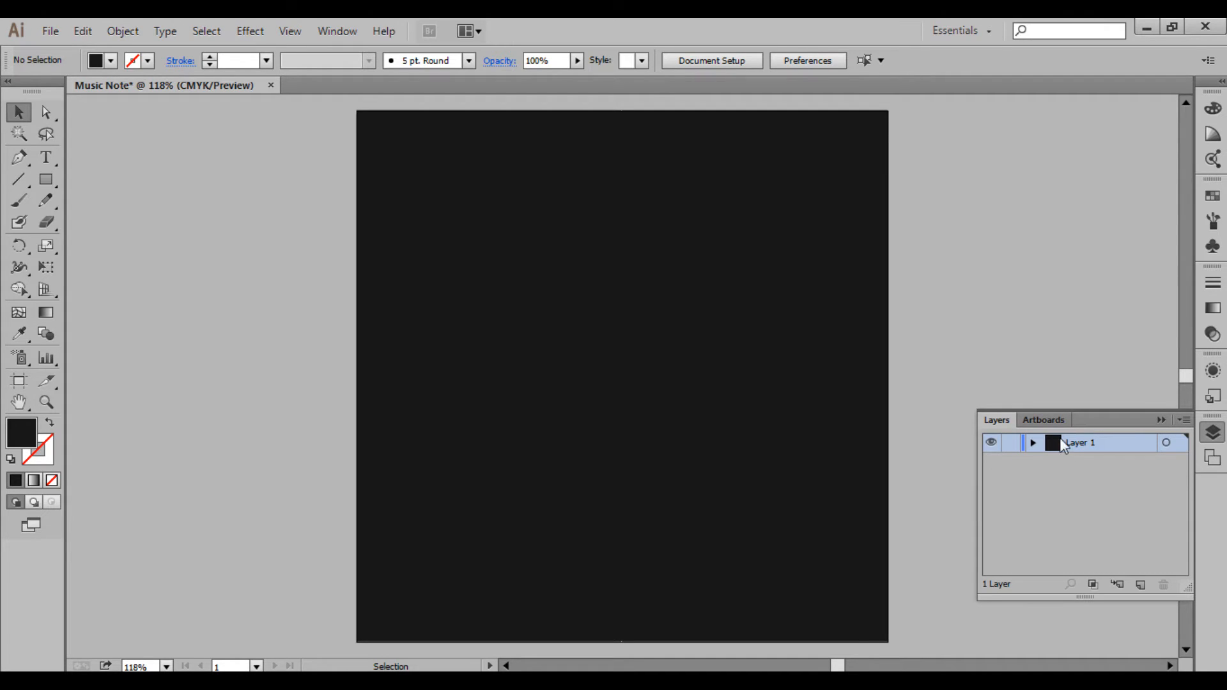
double_click(1077, 442)
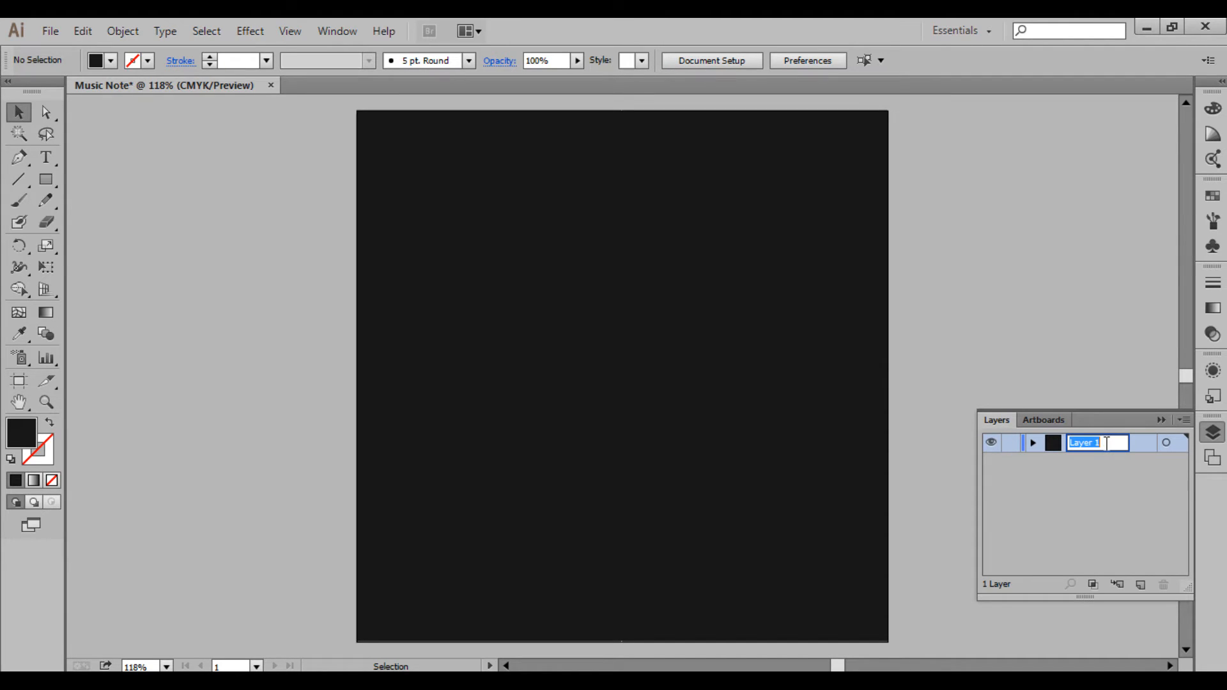
type("Dark Br")
left_click_drag(1107, 442, 1094, 443)
type("Background")
left_click(1096, 463)
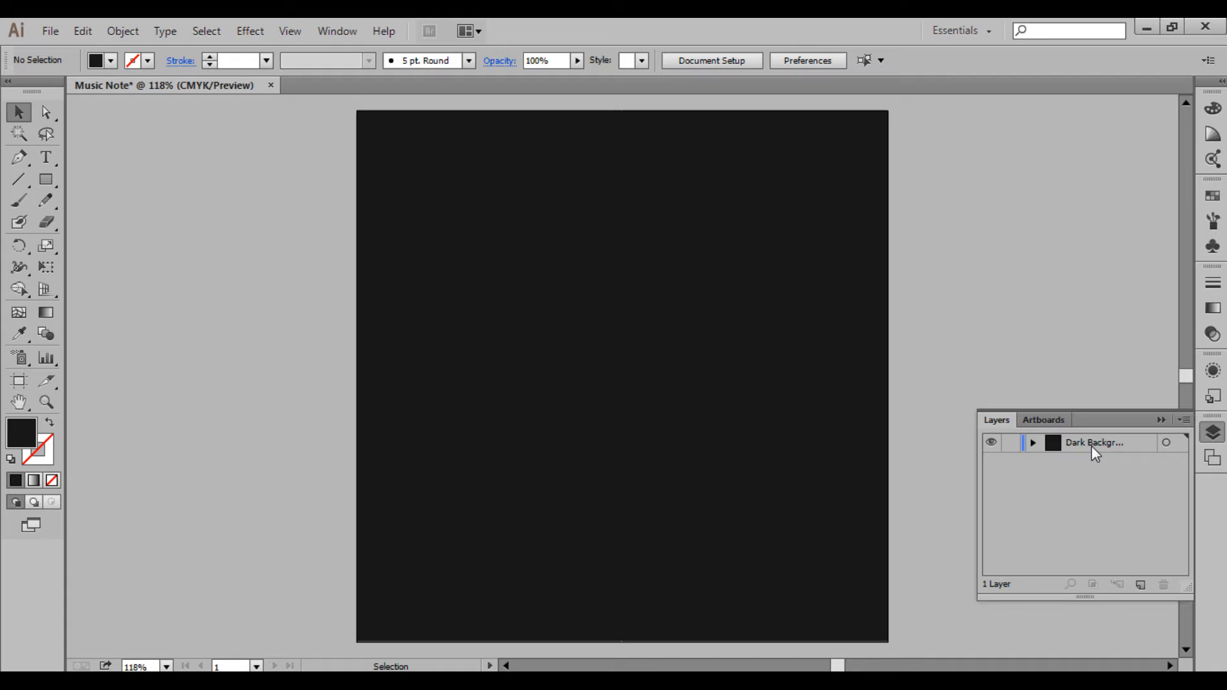
Step: Lock the Dark Background layer and add a new layer above it
left_click(1090, 443)
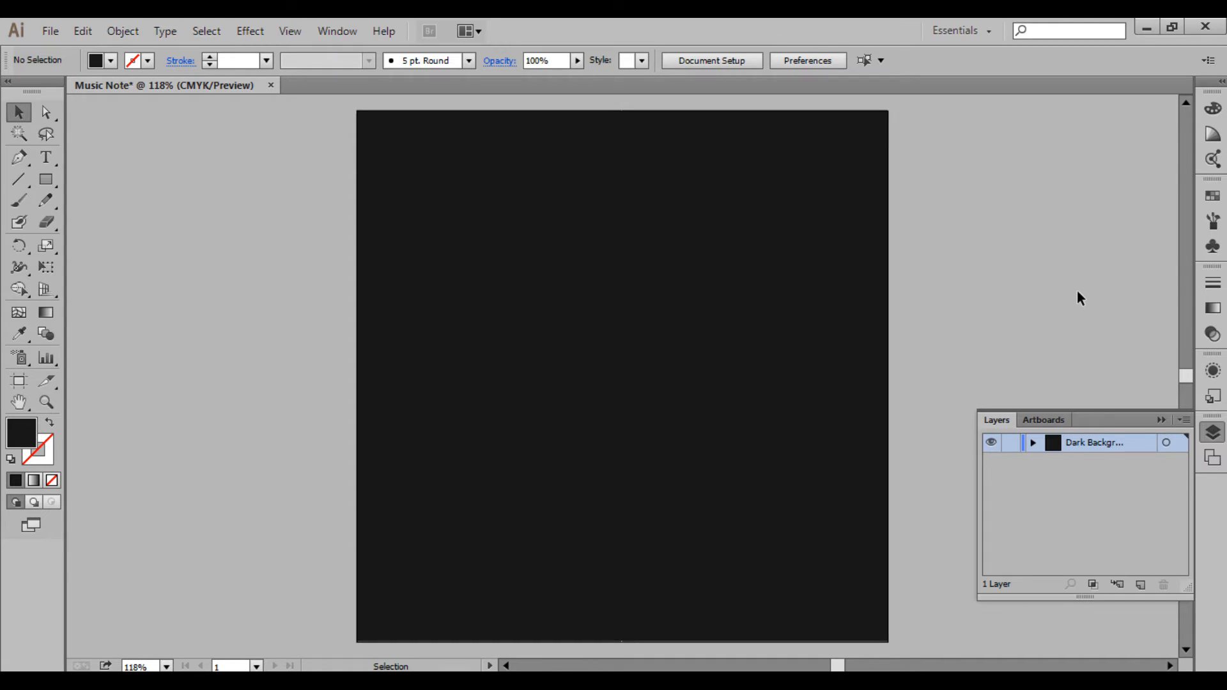
left_click(1100, 470)
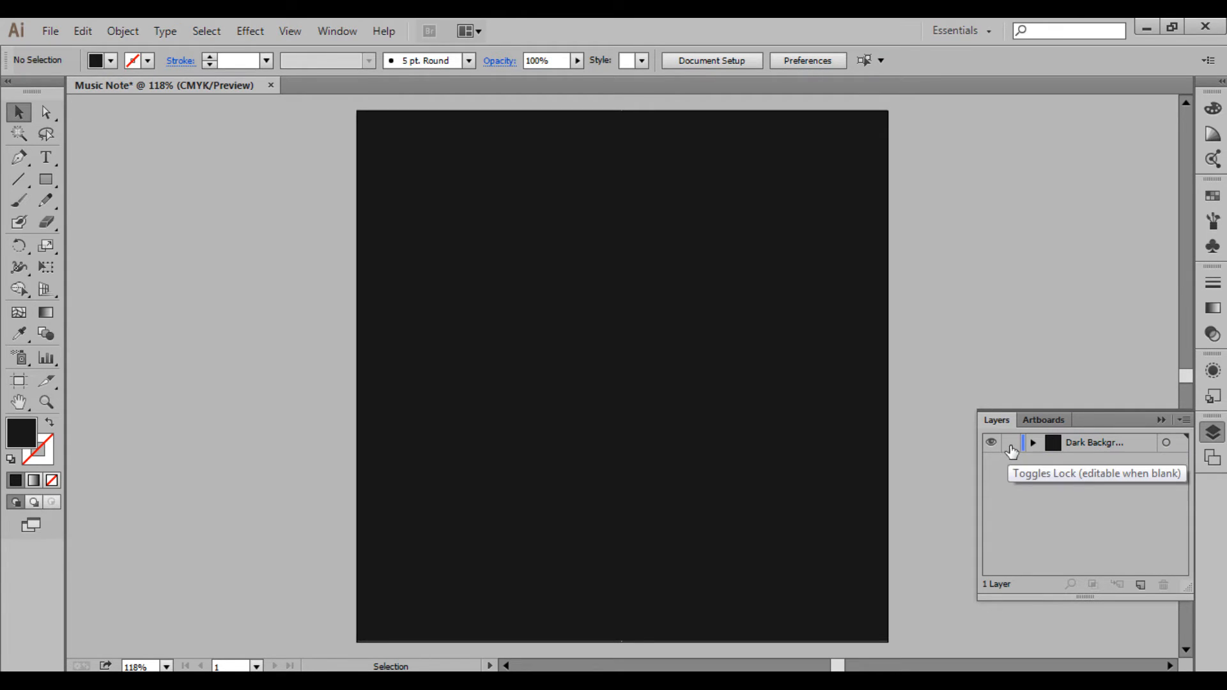
left_click(1009, 449)
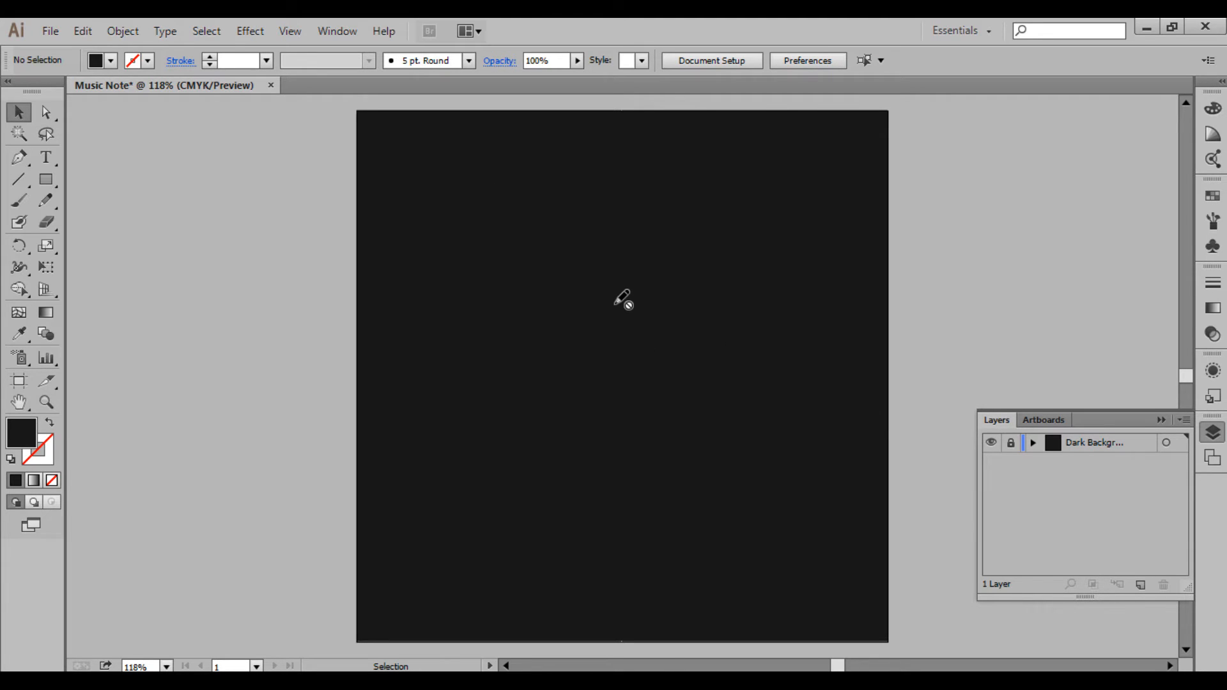
left_click(1139, 584)
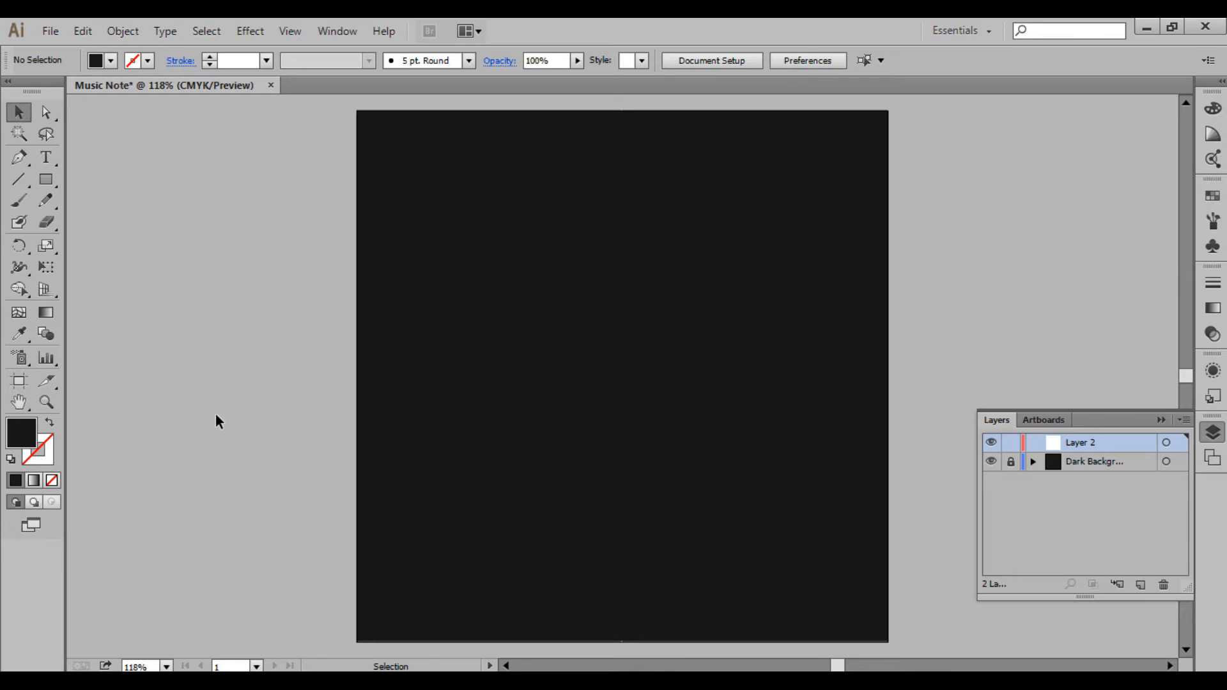
Step: Draw a circle with the Ellipse tool, filled with hex ea0055, spanning the full artboard on the new layer
left_click(45, 181)
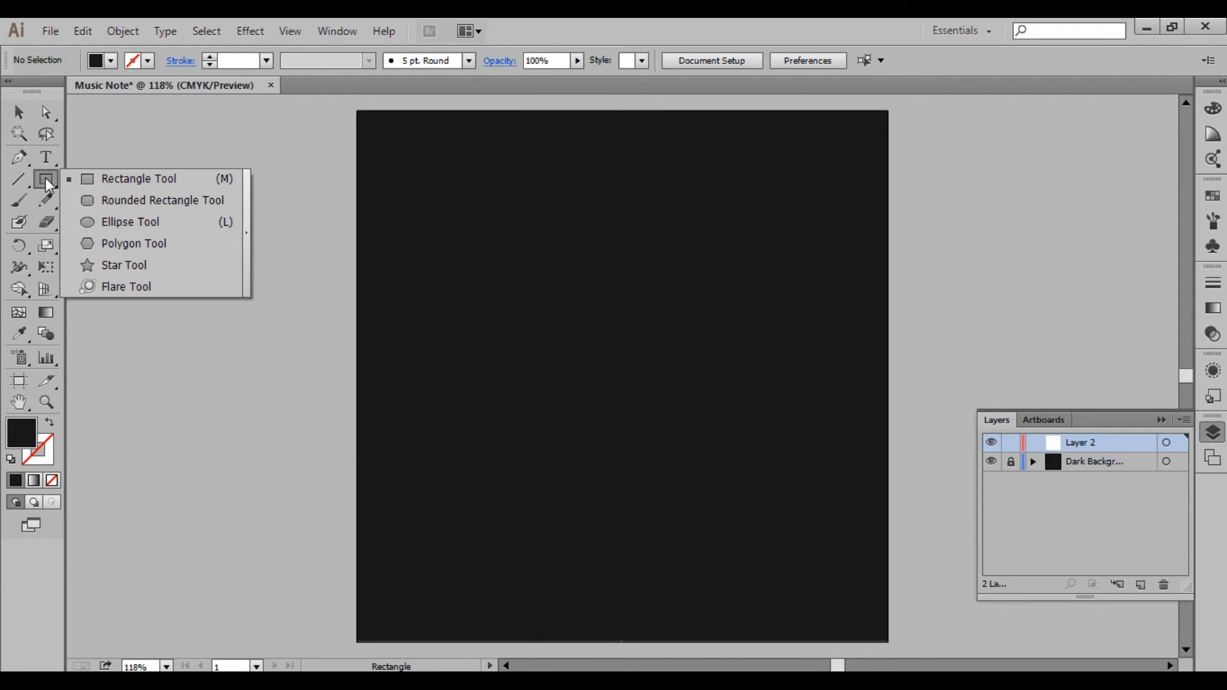
left_click(147, 221)
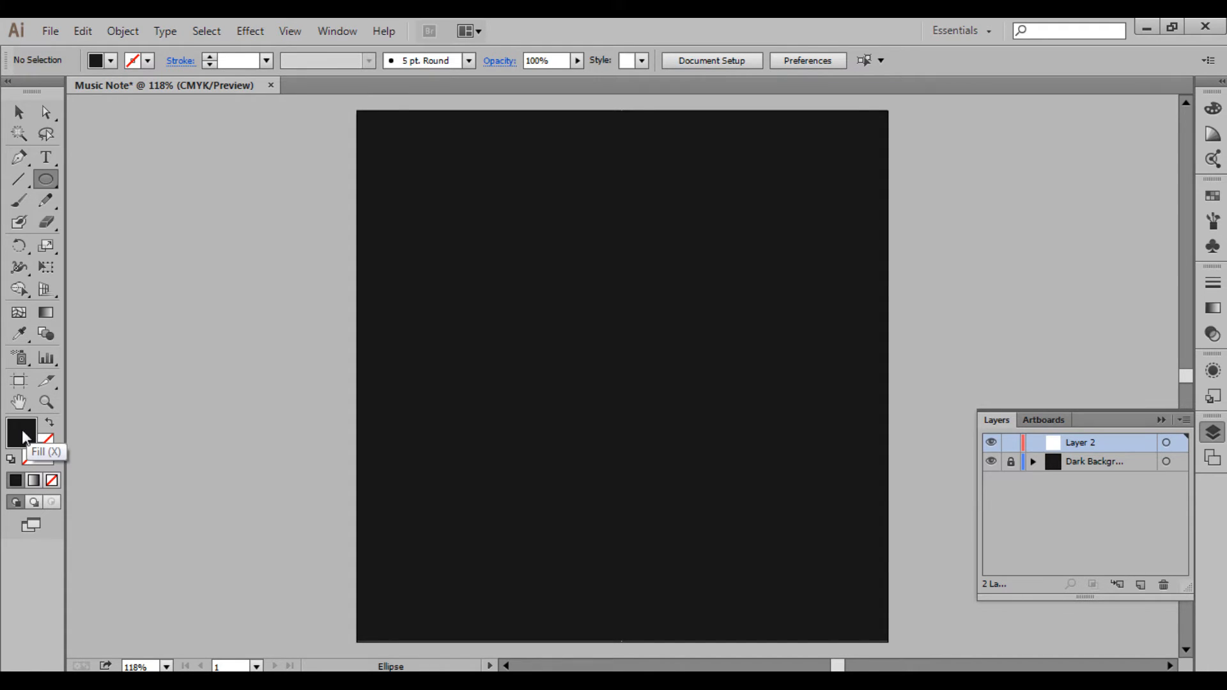
double_click(21, 429)
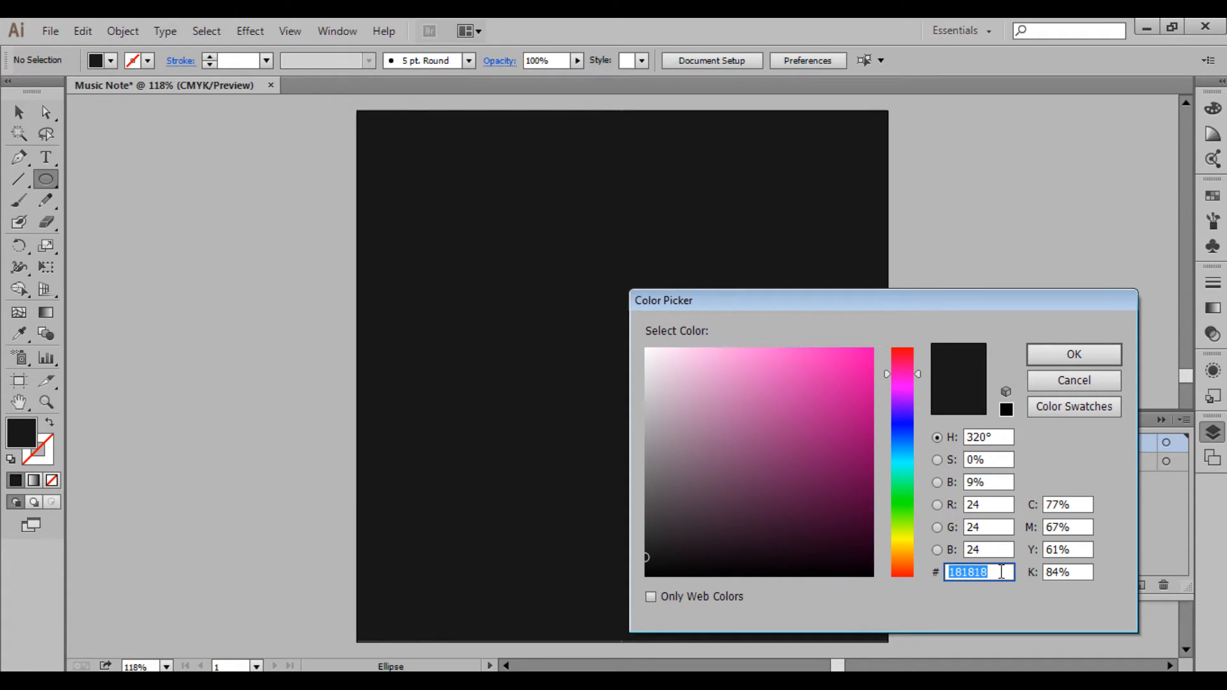
type("ea0055")
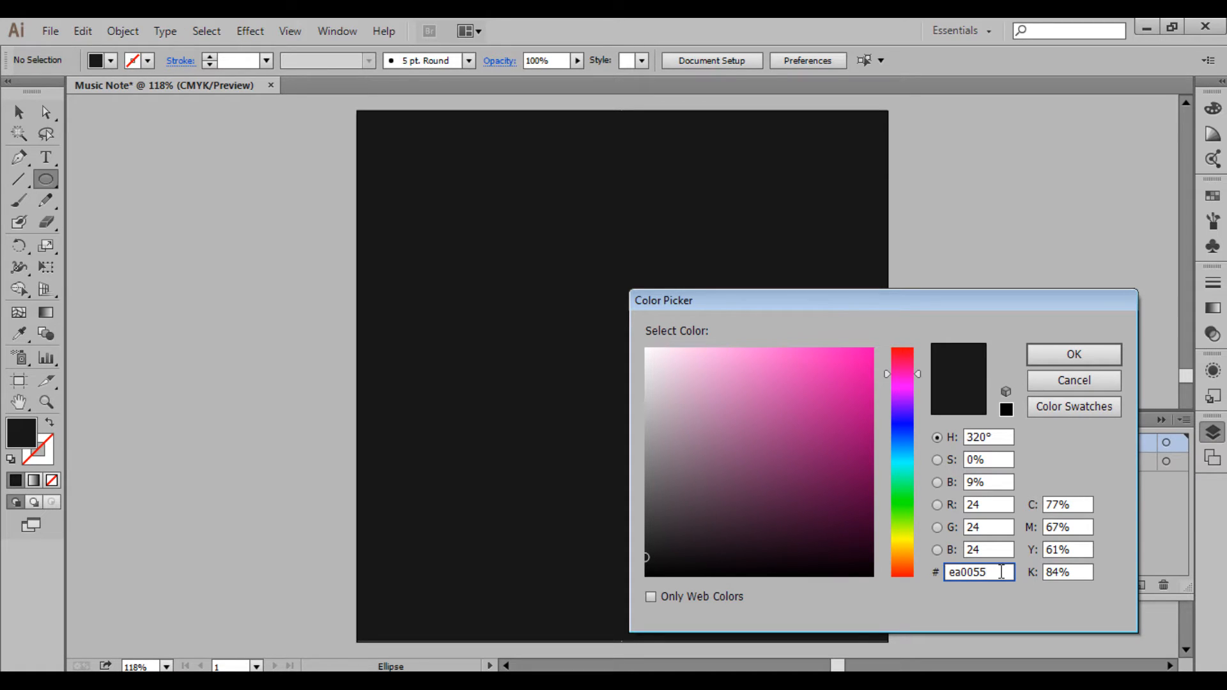
left_click(1070, 354)
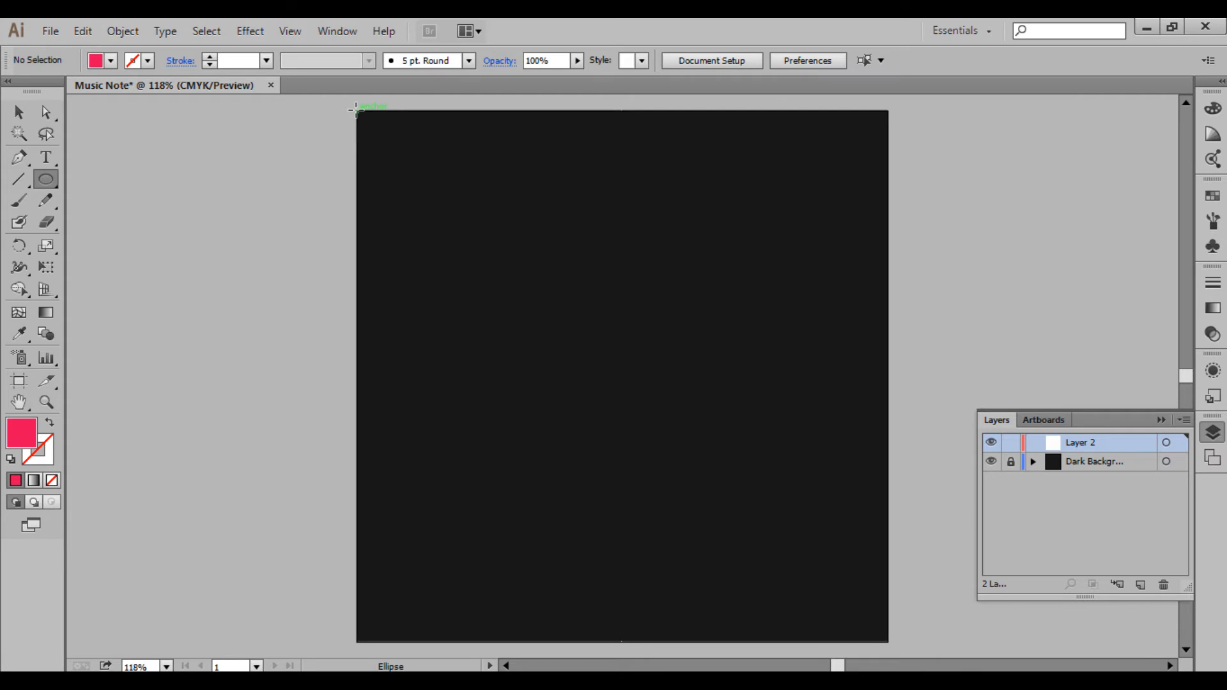
left_click_drag(356, 109, 887, 642)
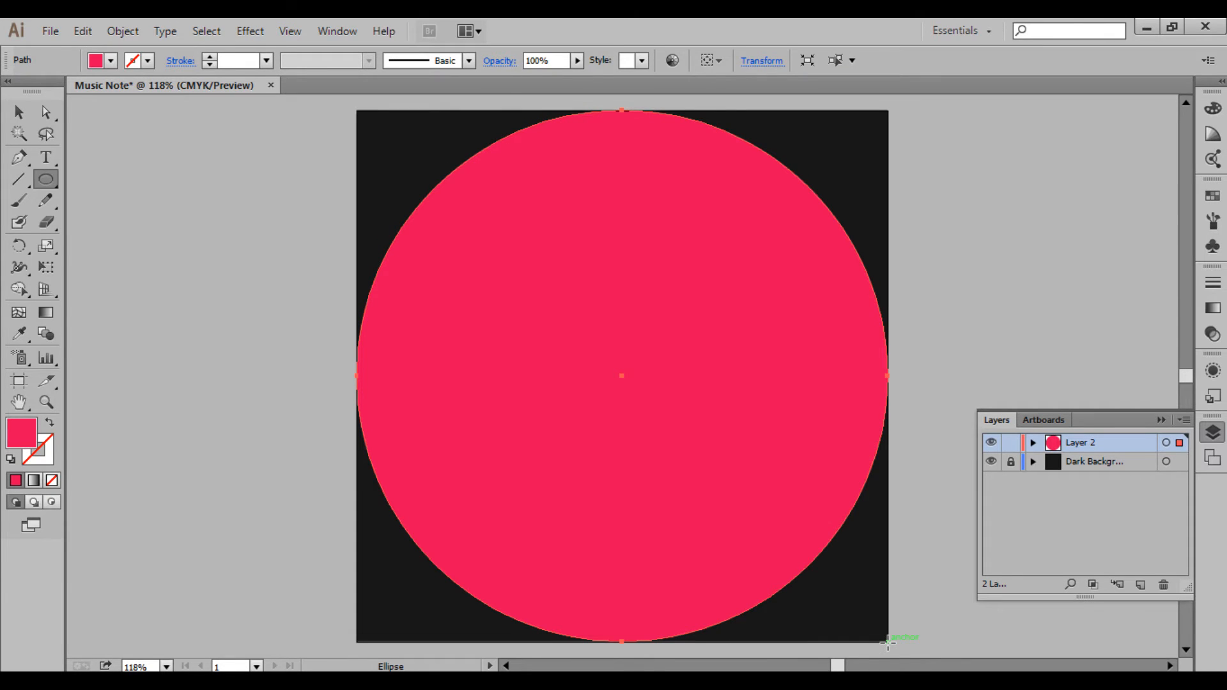
Step: Scale the circle uniformly to 80% with the preview on
right_click(616, 229)
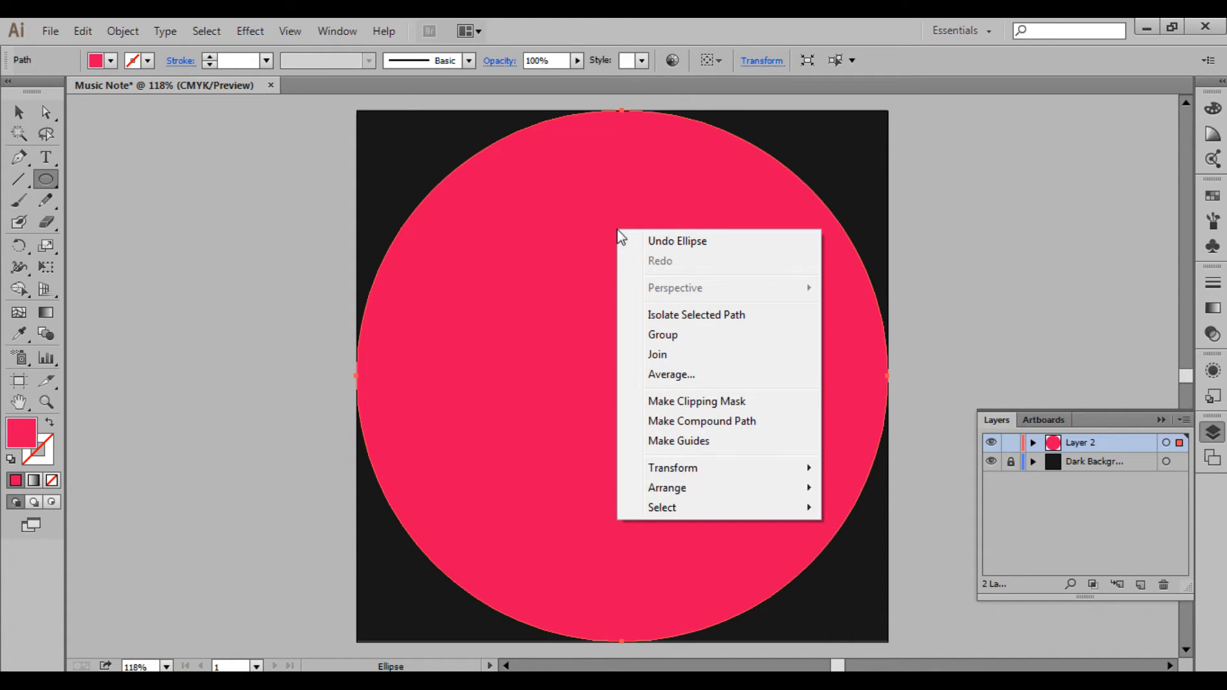
mouse_move(707, 468)
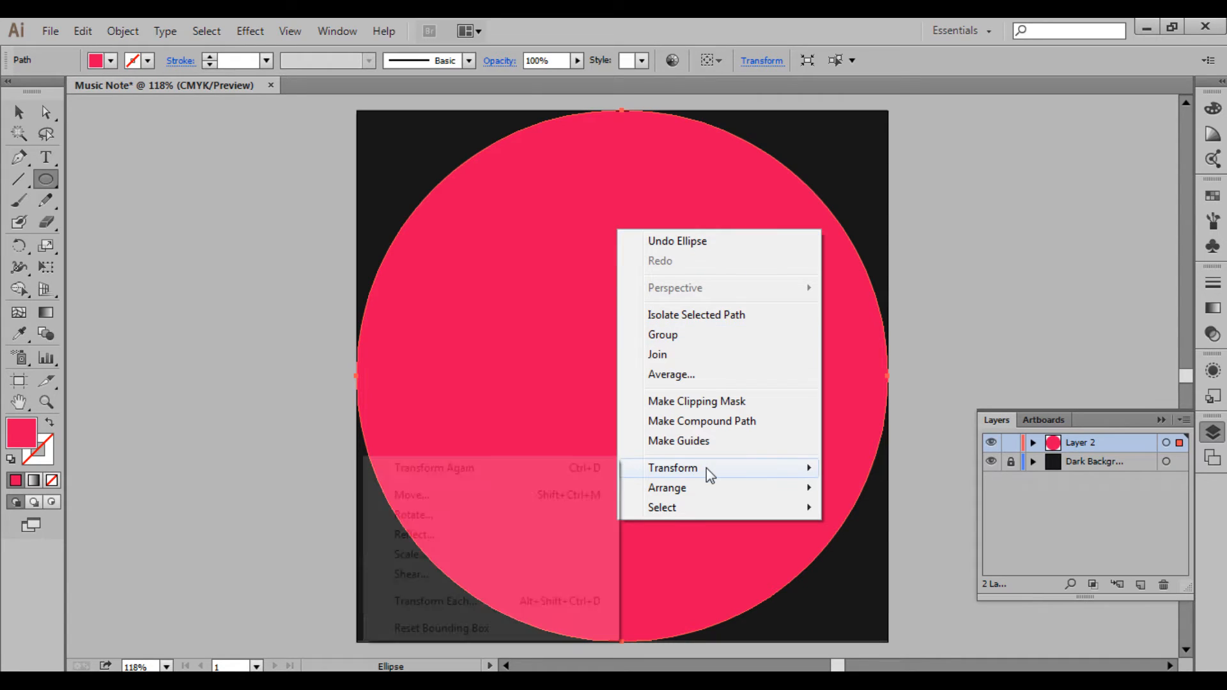
left_click(444, 555)
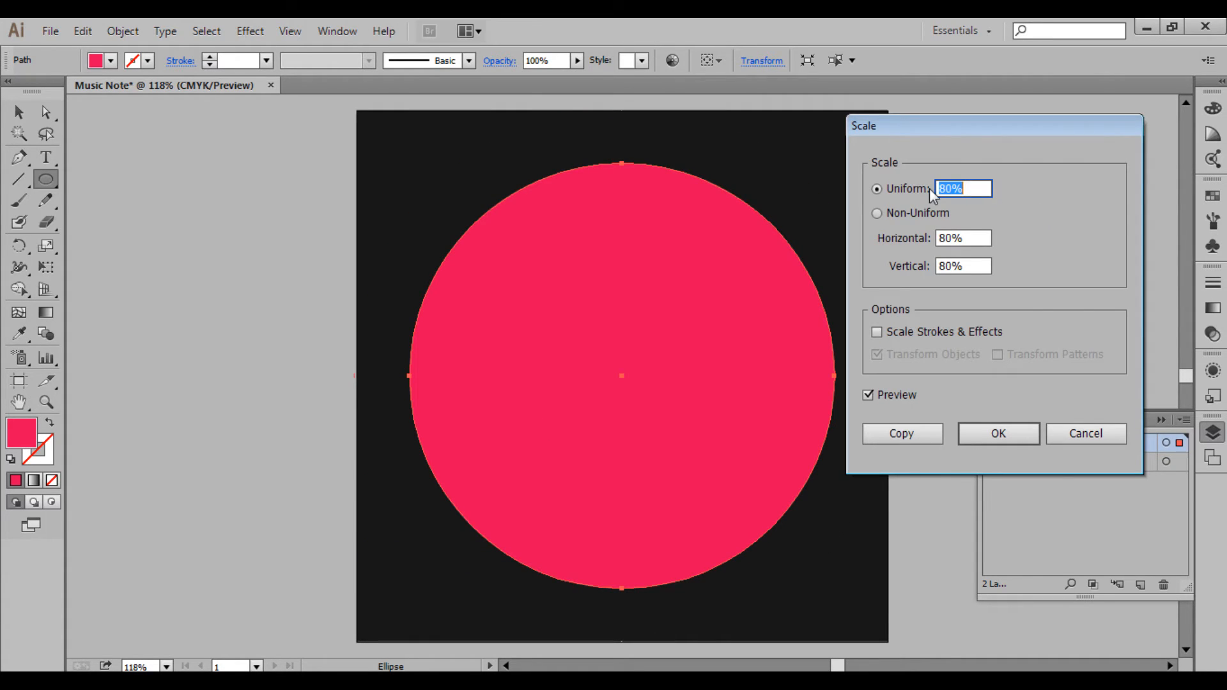
left_click(868, 395)
left_click(868, 395)
left_click(868, 395)
left_click(869, 395)
left_click(868, 395)
left_click(868, 395)
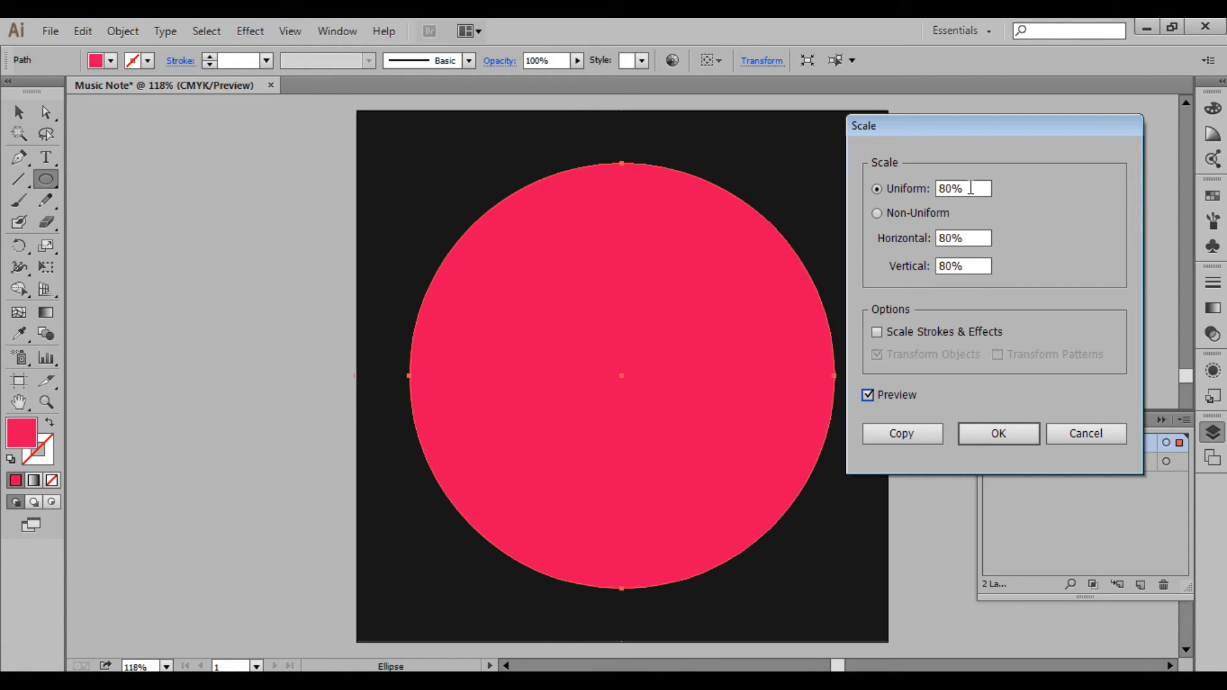
left_click(1022, 441)
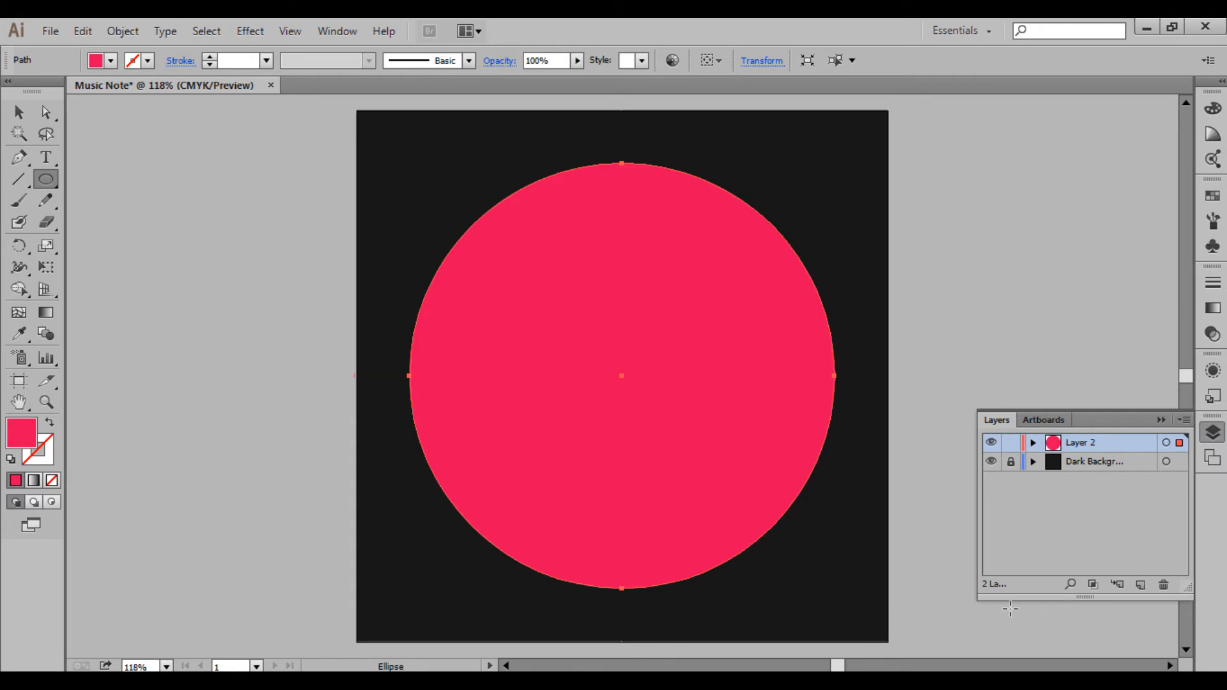
Step: Rename Layer 2 as Red Circle and lock the layer
double_click(1085, 444)
type("Red Circle")
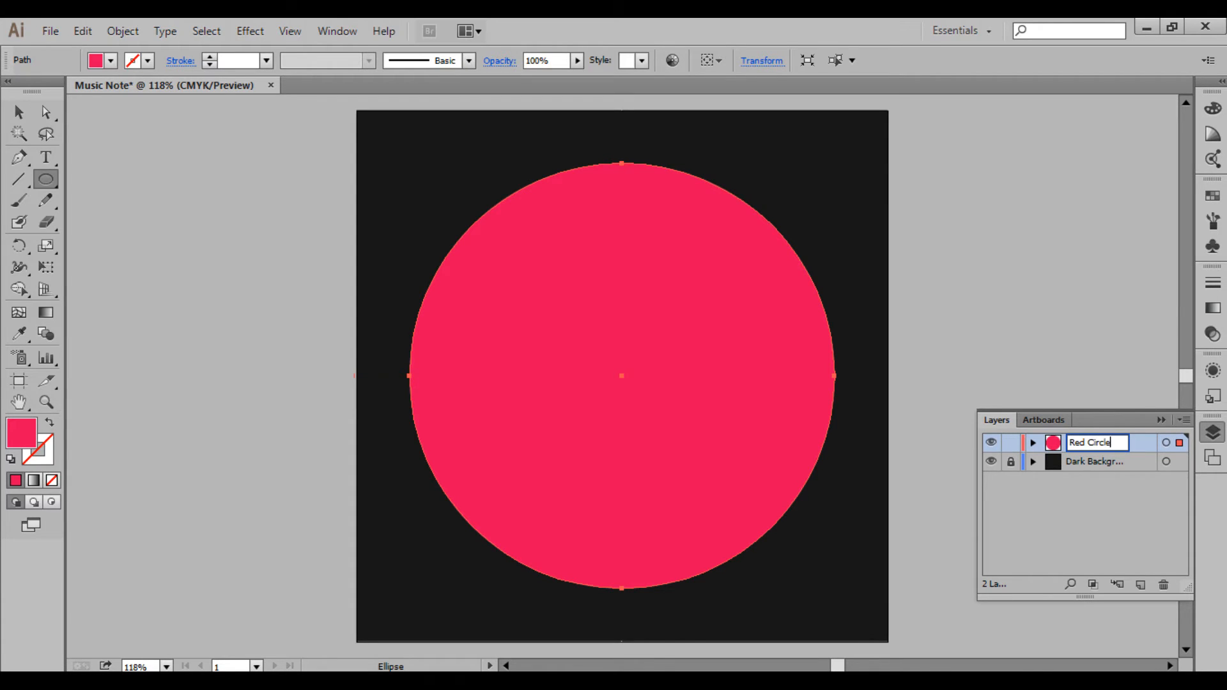
left_click(1087, 507)
left_click(1007, 446)
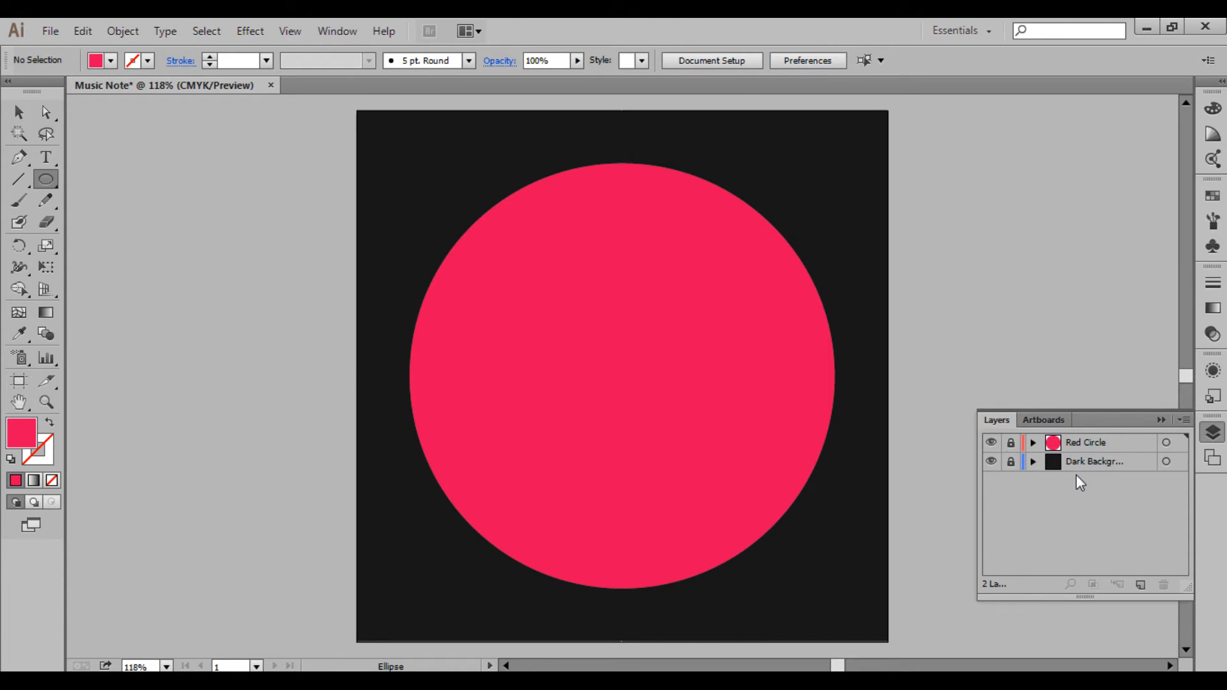
Step: Add a new layer above Red Circle and set the fill color to hex ffffff
left_click(1139, 584)
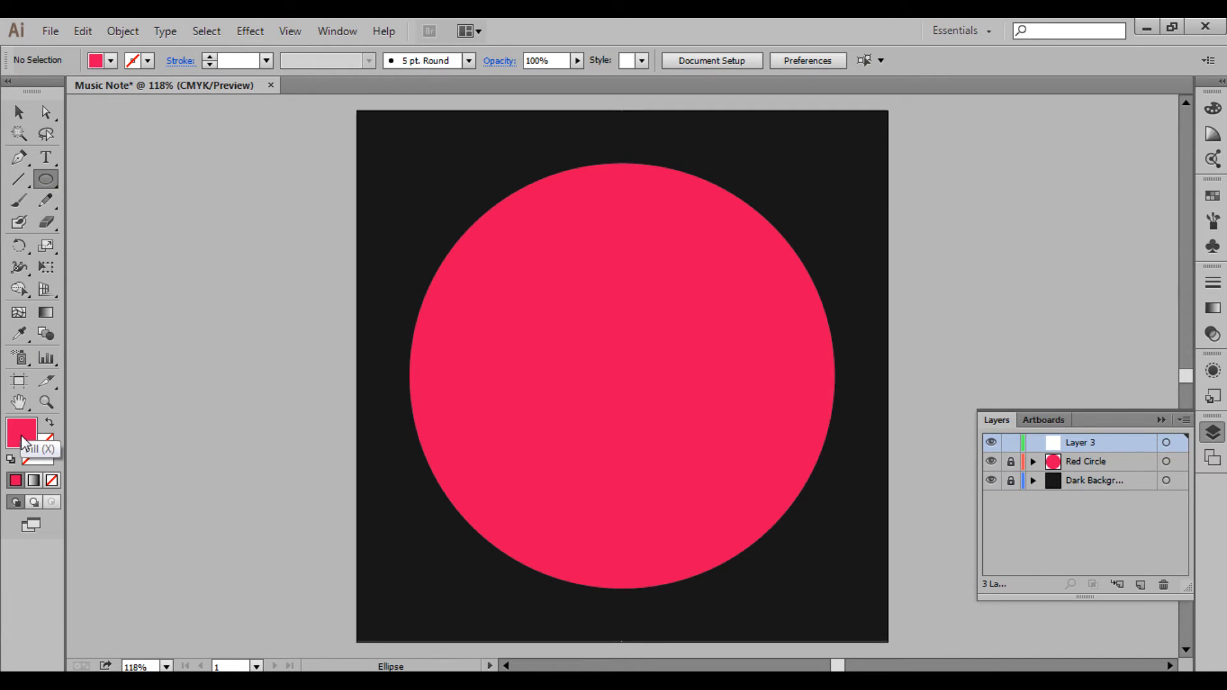
double_click(46, 440)
type("ff")
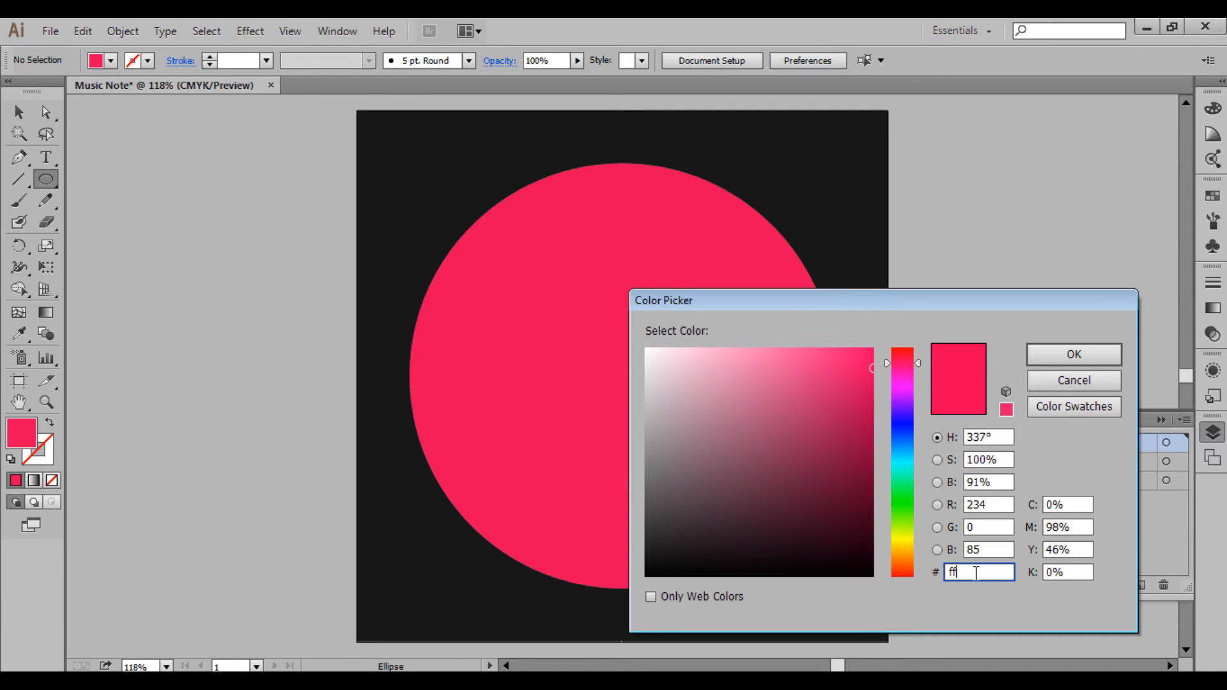
type("ffff")
left_click(1043, 351)
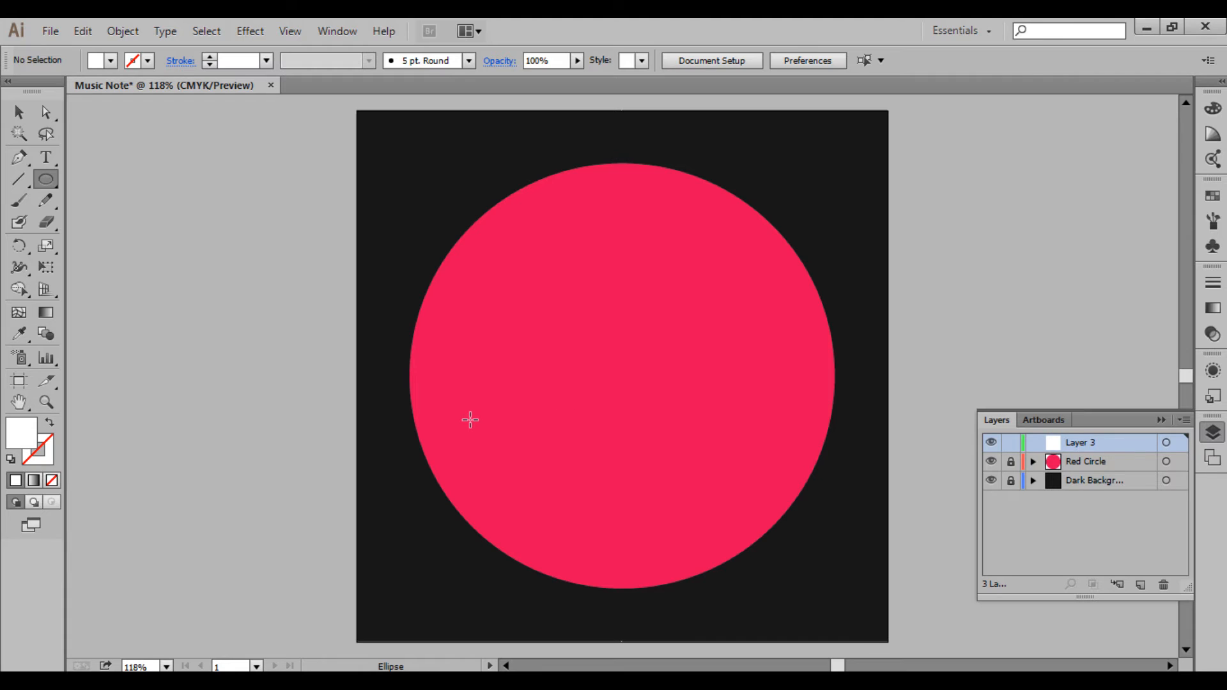
Step: Draw a small white ellipse in the circle's lower left, centered at about X 182, Y 324 px, and tilt it slightly counterclockwise
left_click_drag(512, 432, 588, 477)
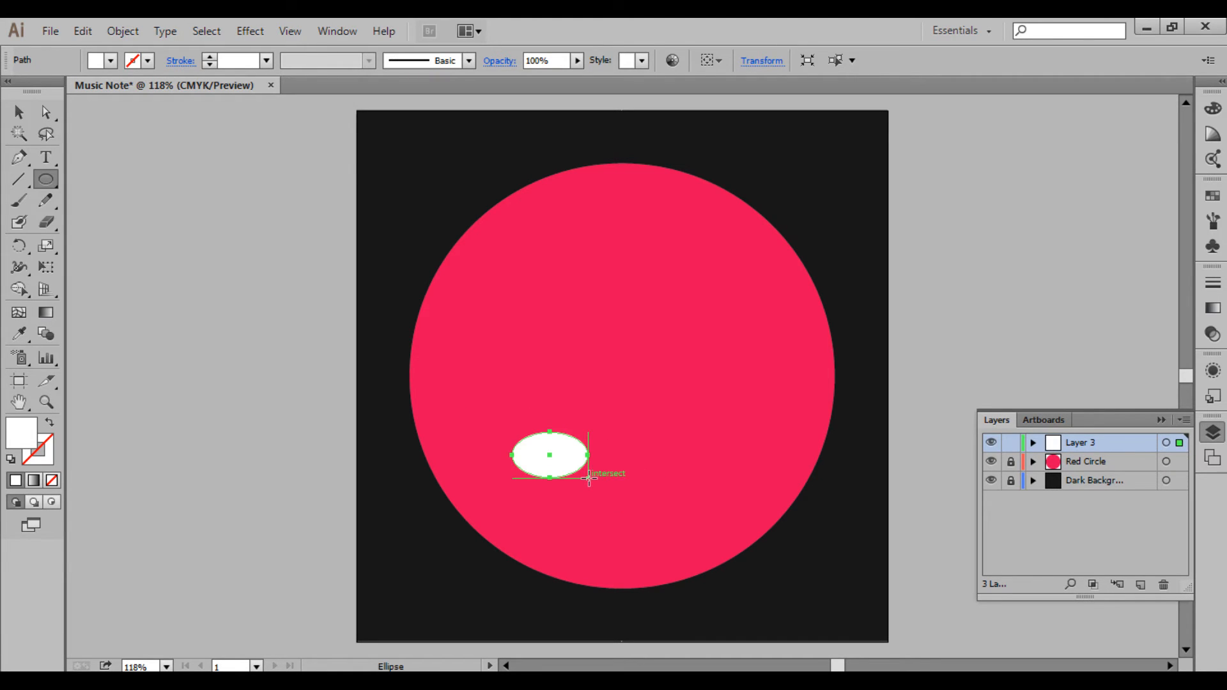
left_click(18, 113)
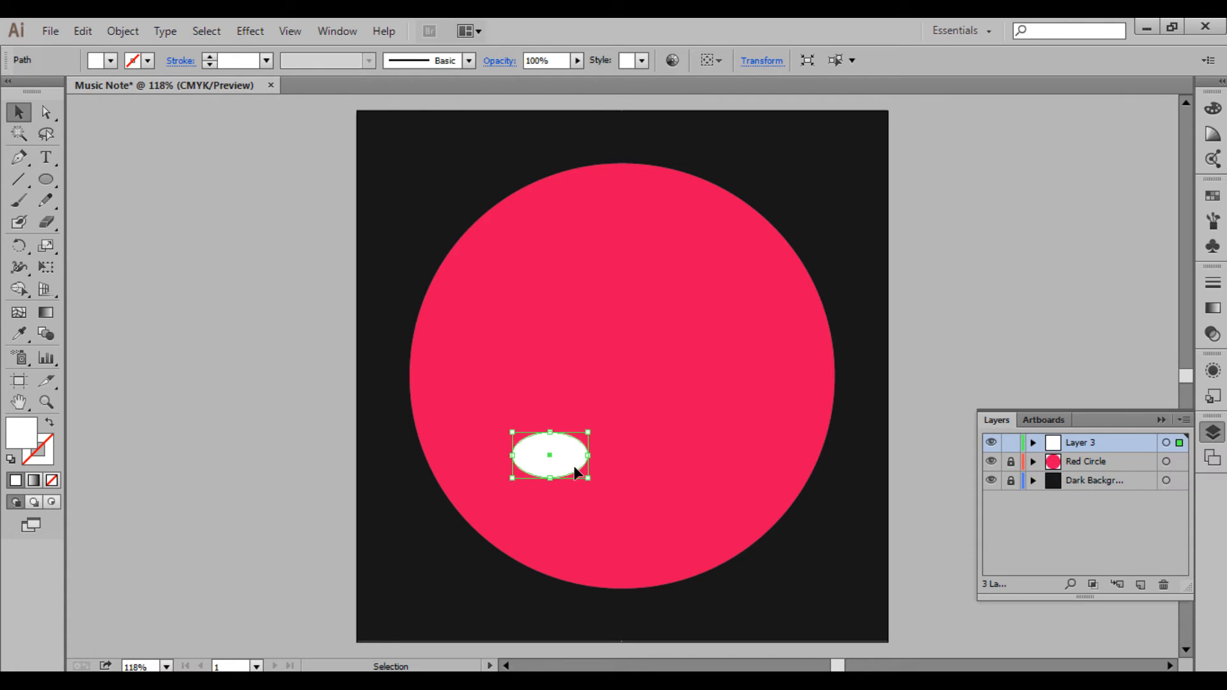
left_click_drag(594, 484, 597, 477)
left_click(610, 483)
left_click(549, 456)
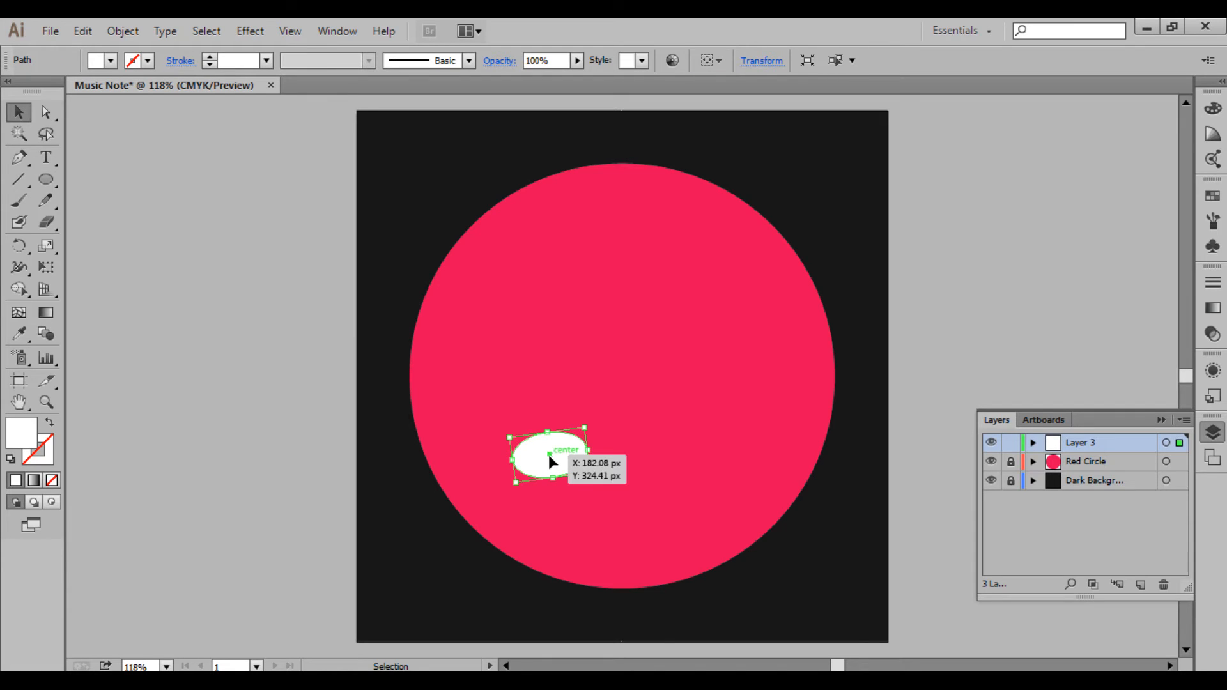
Step: Copy and paste the tilted ellipse, then place the duplicate to the right of the original and slightly higher as the second notehead
left_click(85, 32)
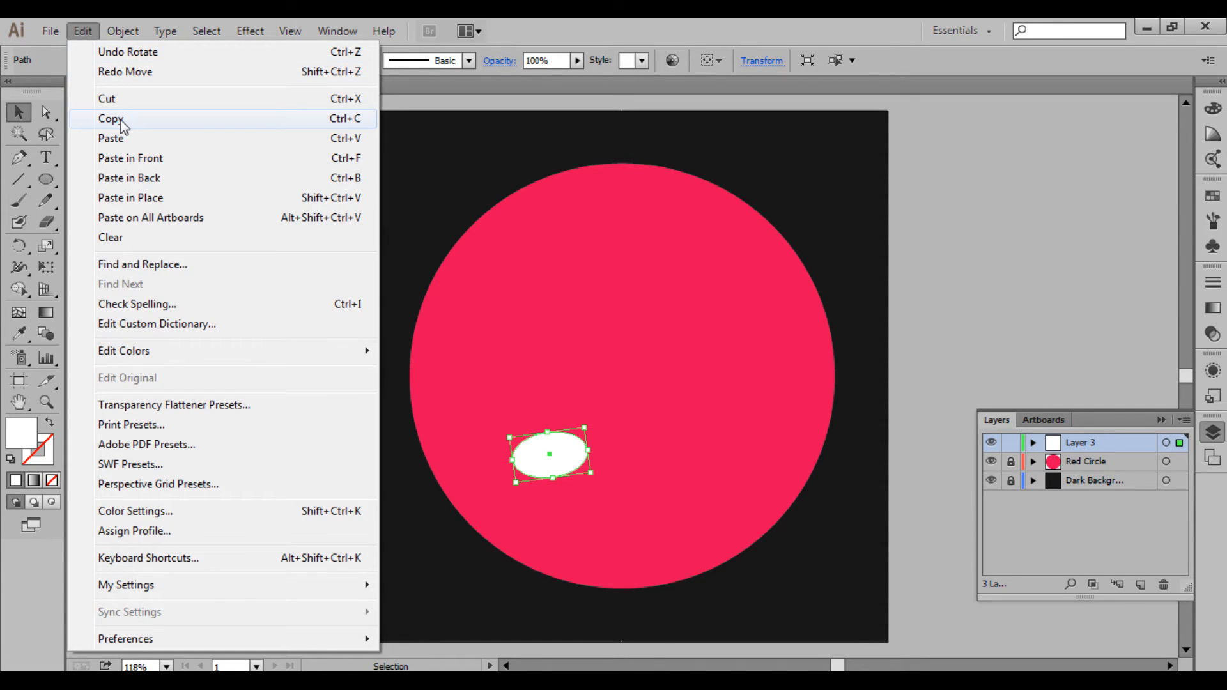
left_click(120, 120)
left_click(81, 29)
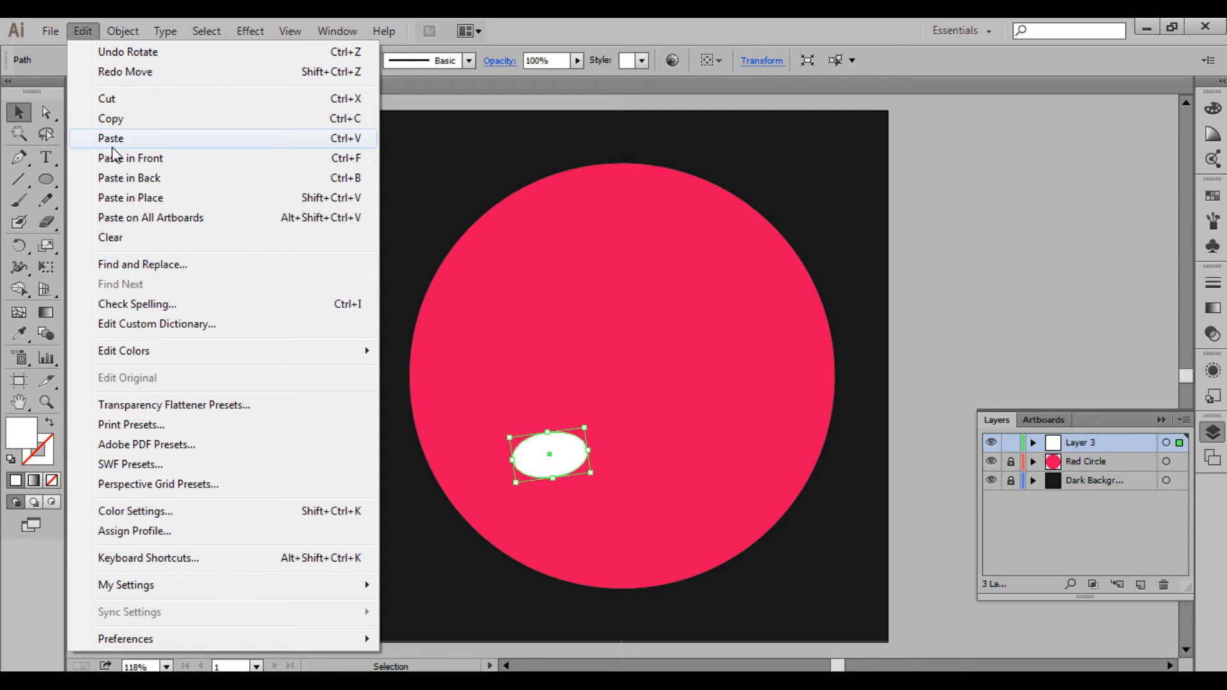
left_click(113, 138)
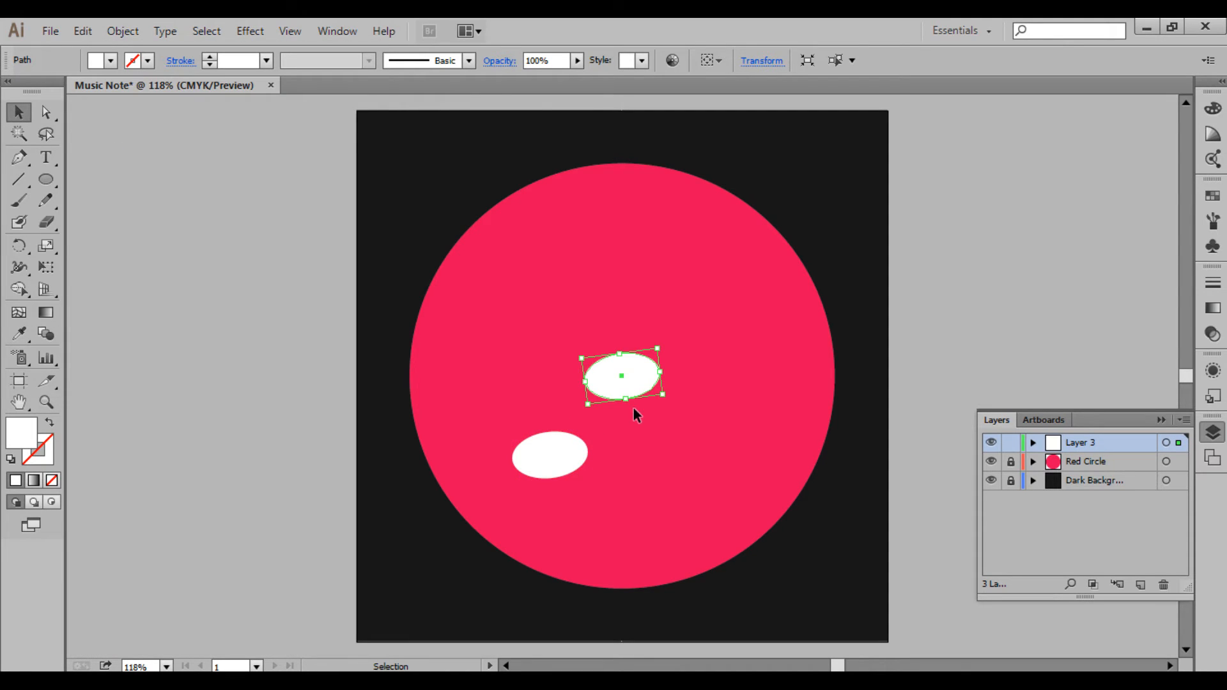
left_click_drag(622, 375, 682, 428)
left_click(248, 497)
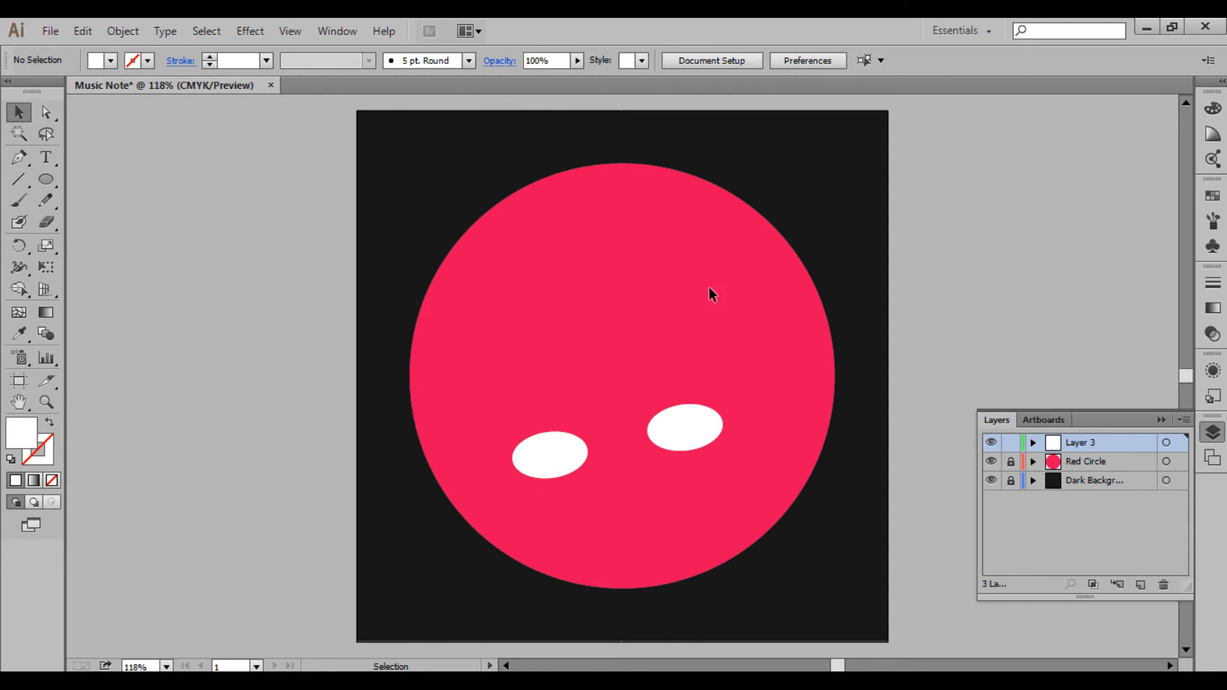
left_click_drag(679, 428, 684, 422)
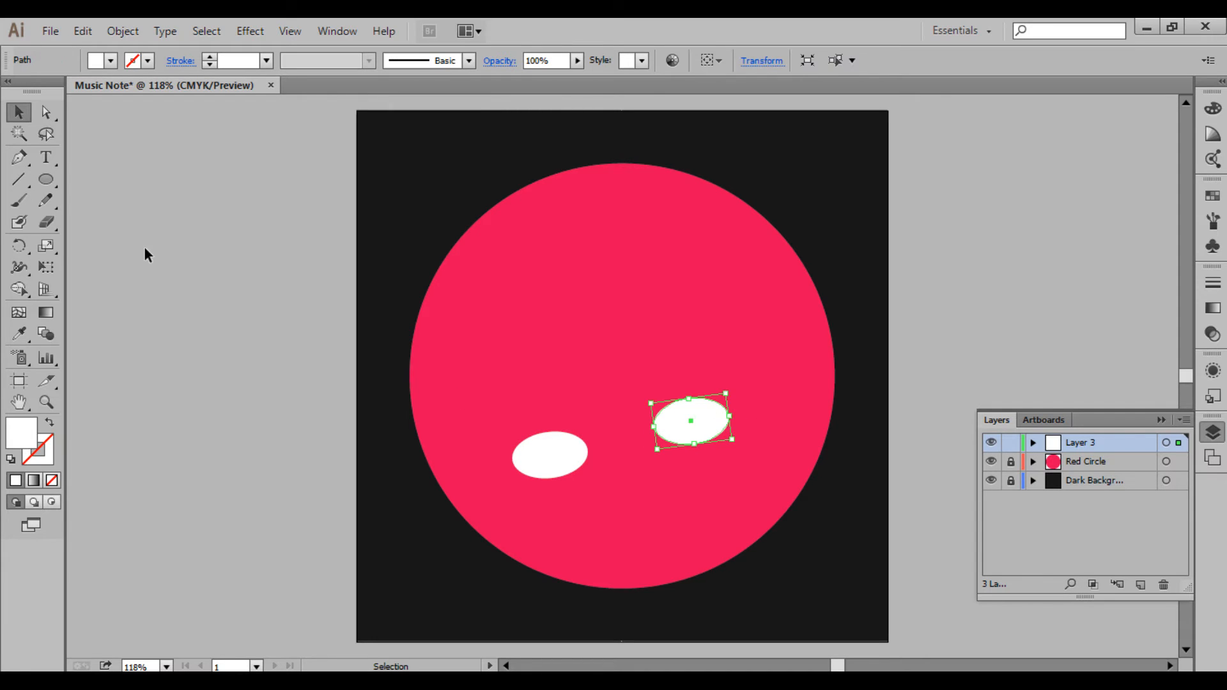
left_click(160, 213)
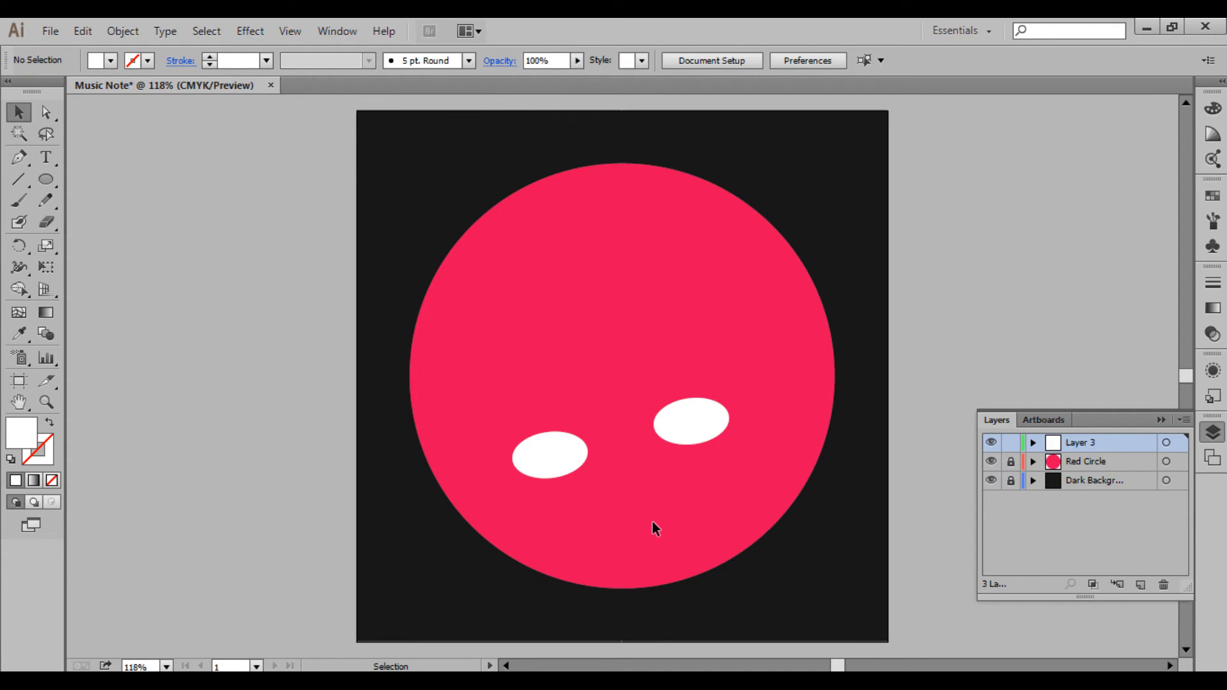
Step: Set up the Pen tool with no fill and a white stroke of 16 pt weight
left_click(17, 159)
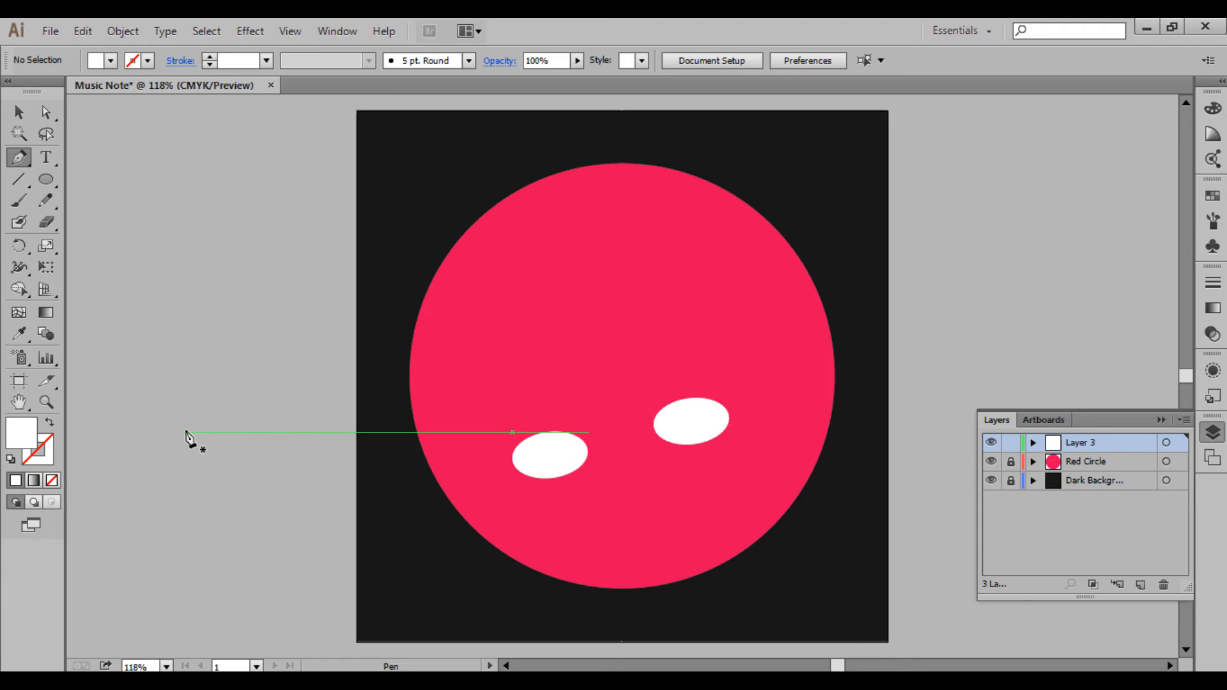
left_click(49, 422)
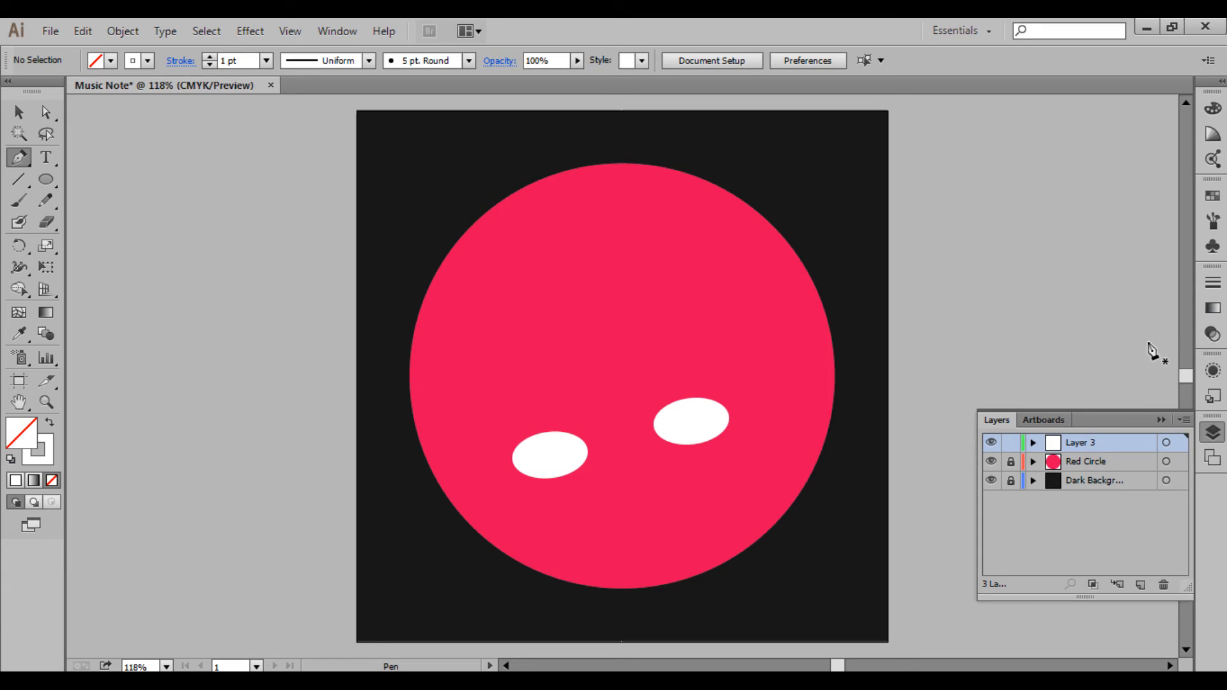
left_click(1213, 284)
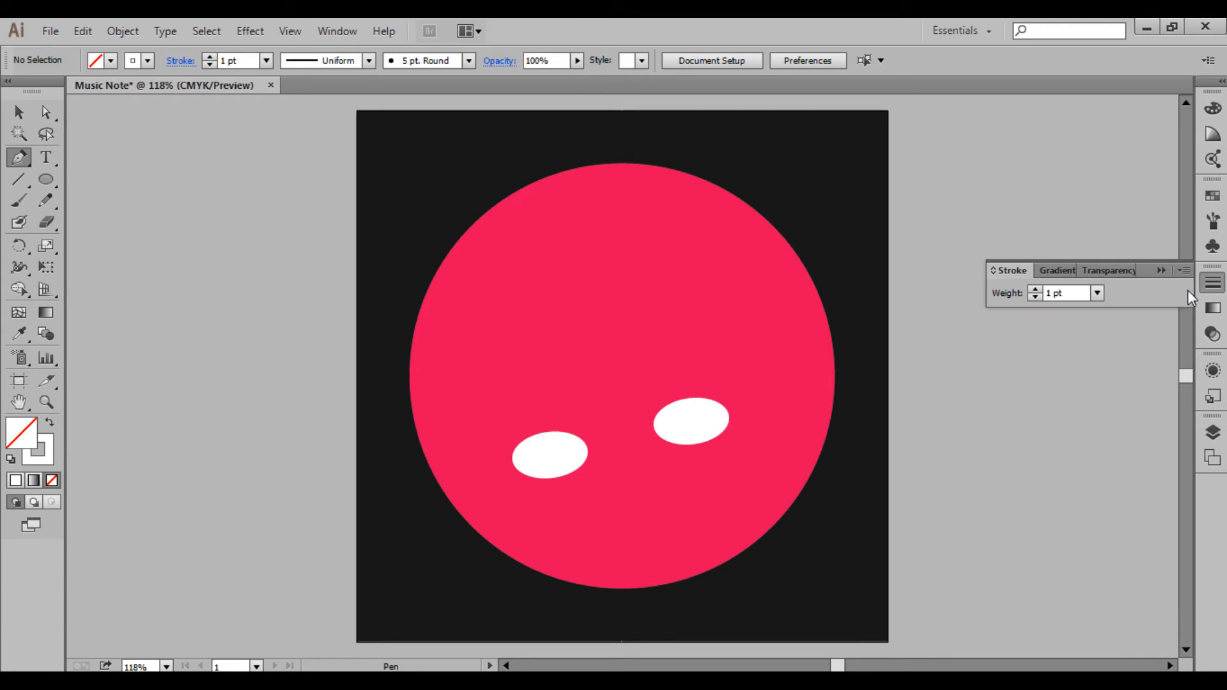
left_click(1096, 294)
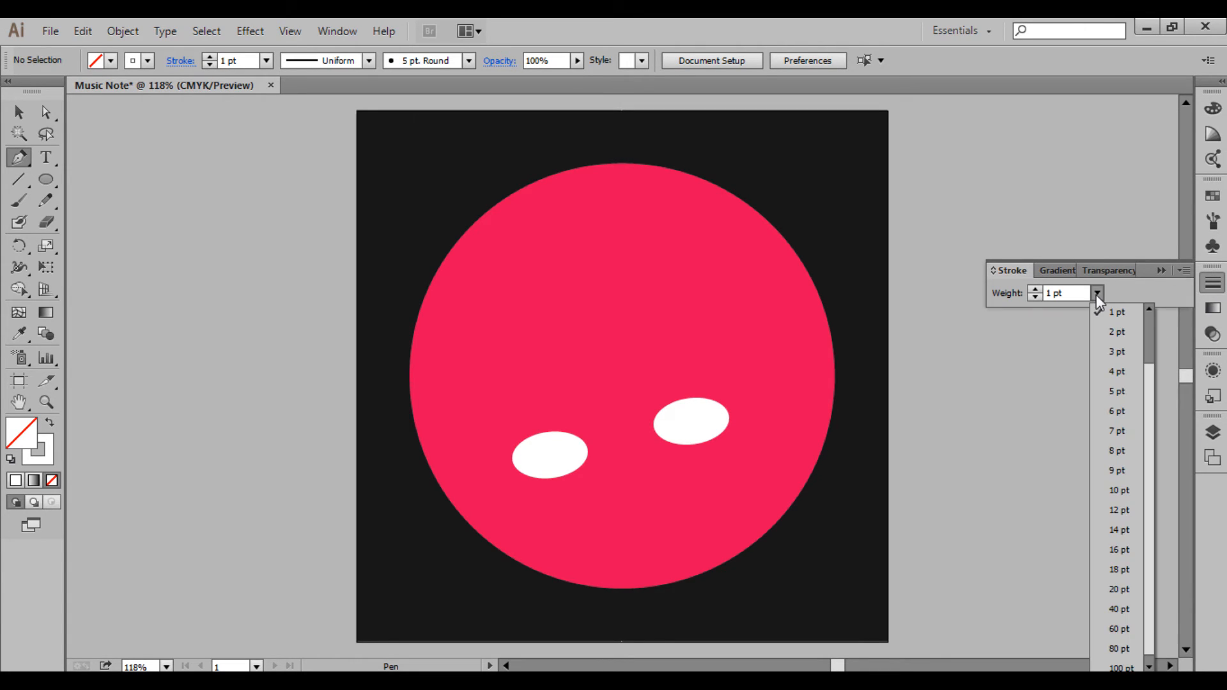
left_click(1119, 549)
Step: Draw an open path from the left notehead straight up, across to about X 326, Y 160 px, and straight down into the right notehead
left_click(622, 377)
left_click(622, 462)
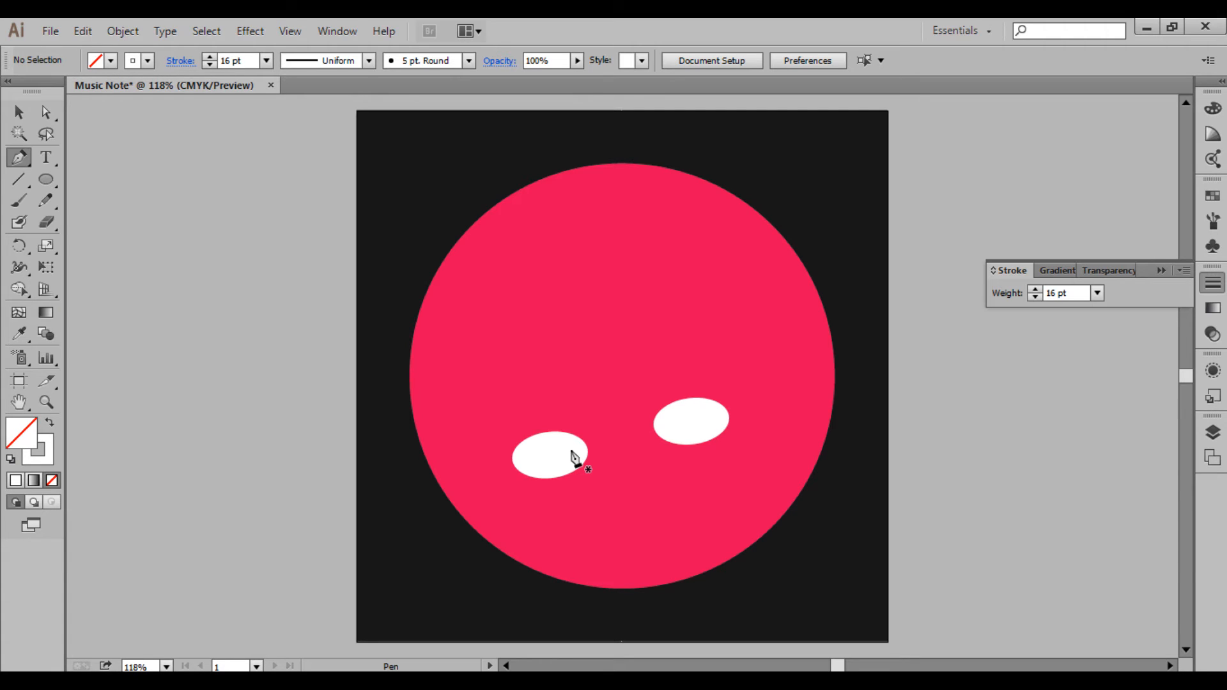
left_click(571, 449)
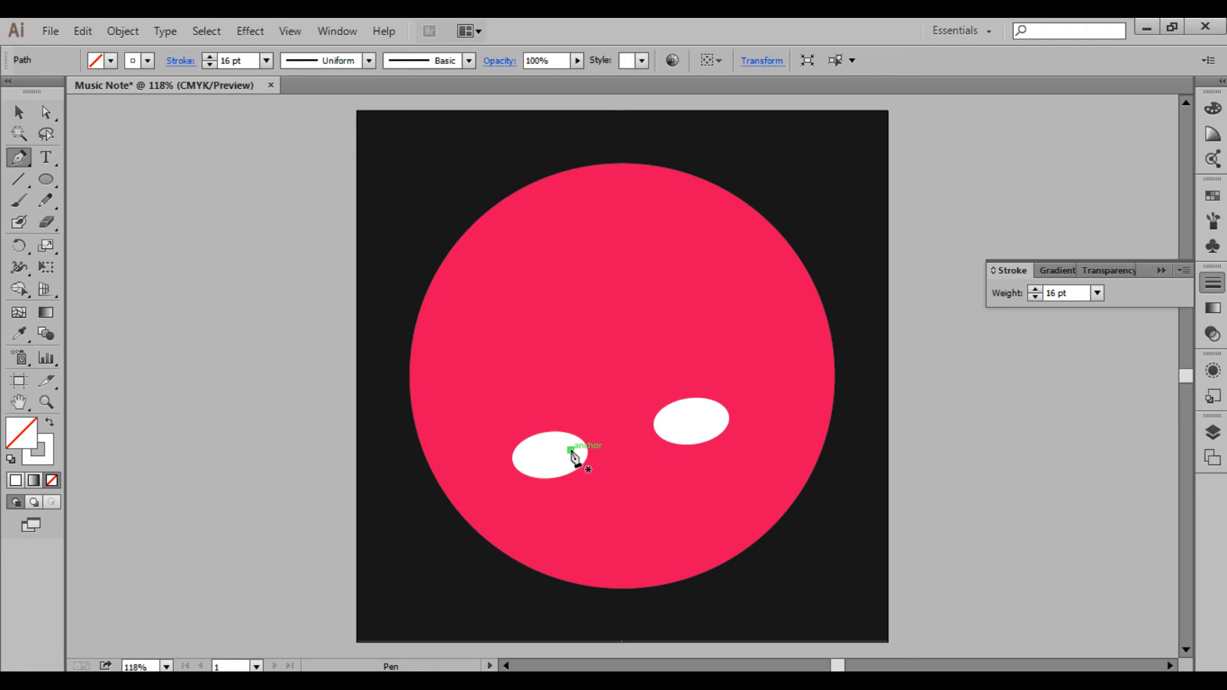
left_click(570, 317, "shift")
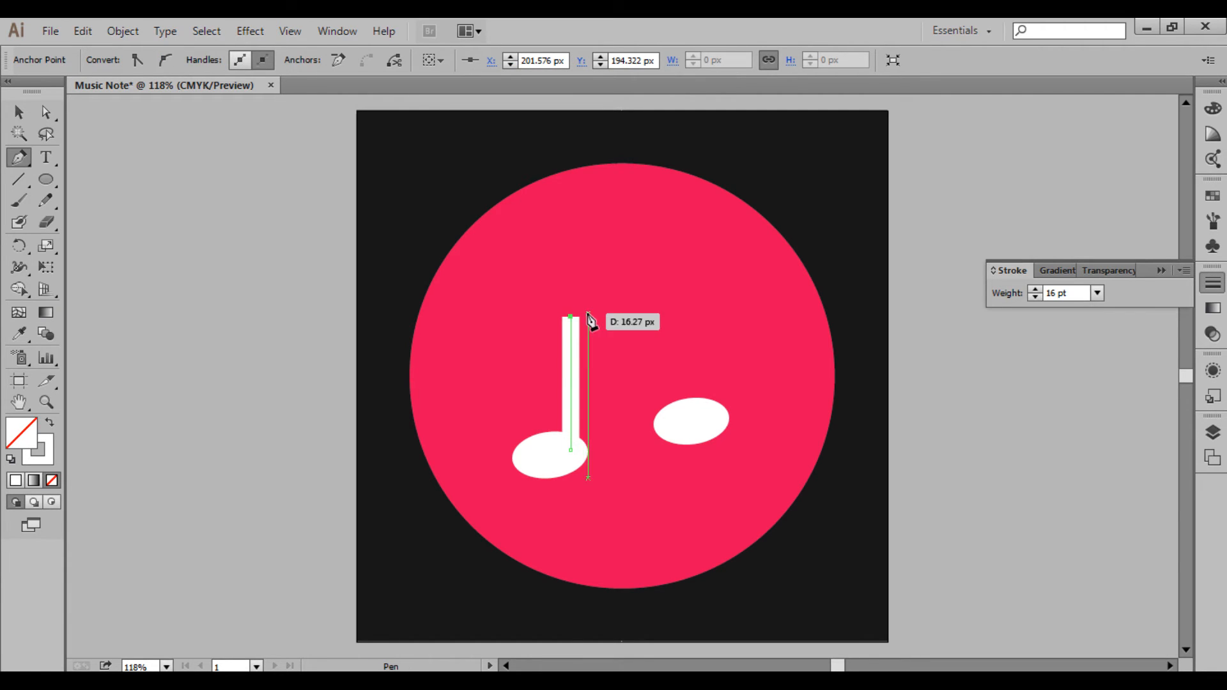
left_click(702, 279)
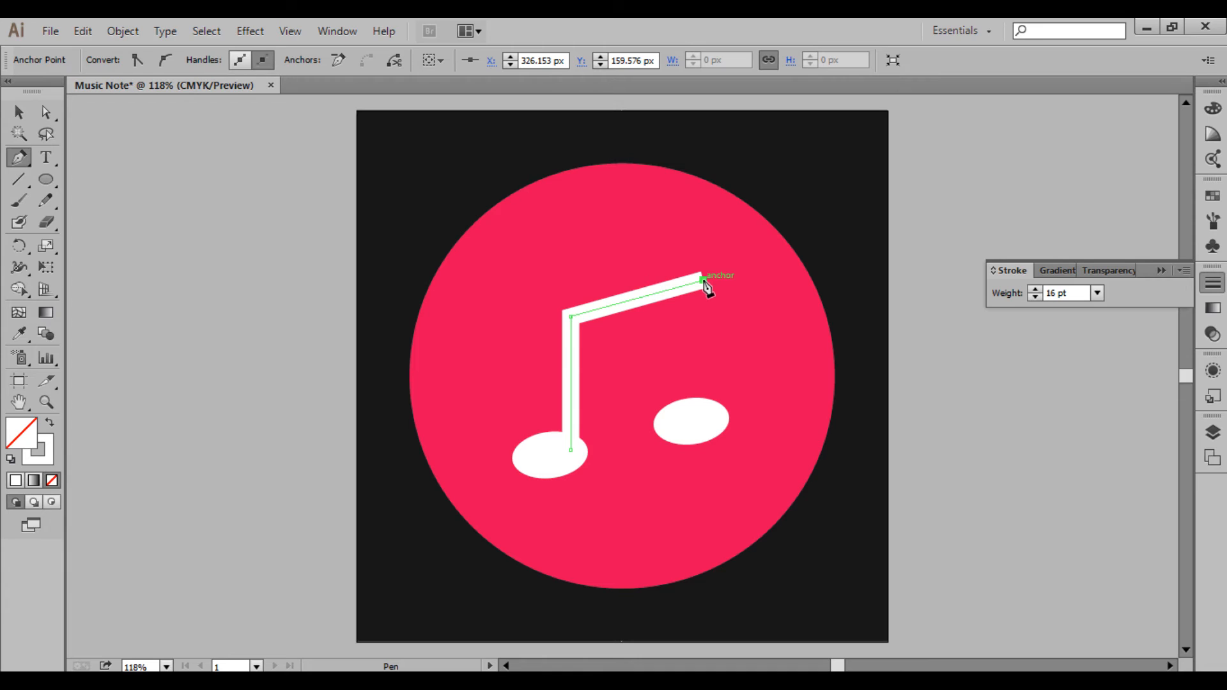
left_click(702, 417)
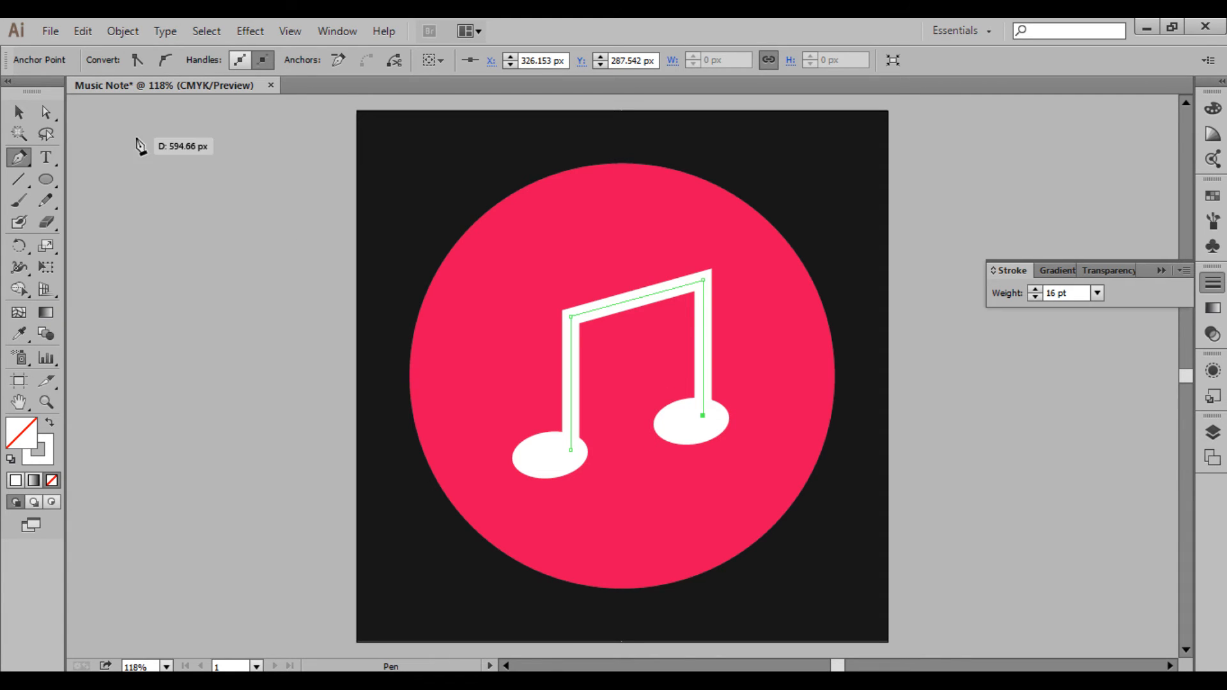
left_click(20, 113)
left_click(237, 220)
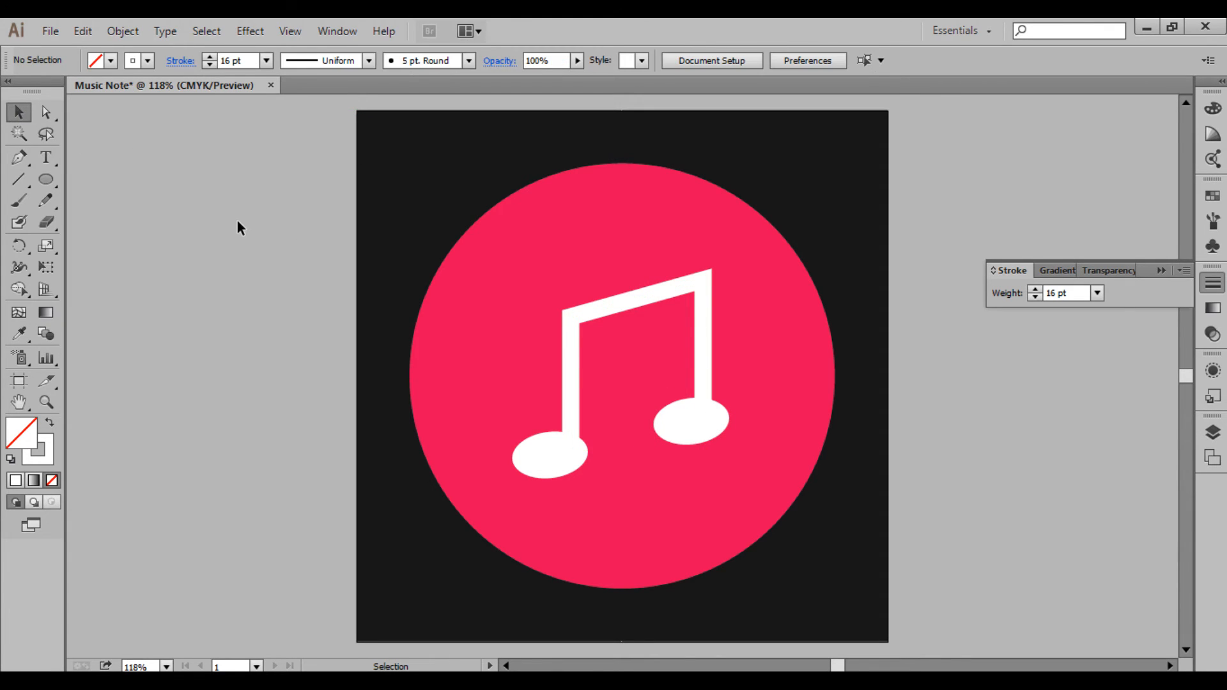
Step: Nudge the right notehead left and the left notehead slightly up and left so their right edges meet the stems
left_click_drag(688, 420, 678, 421)
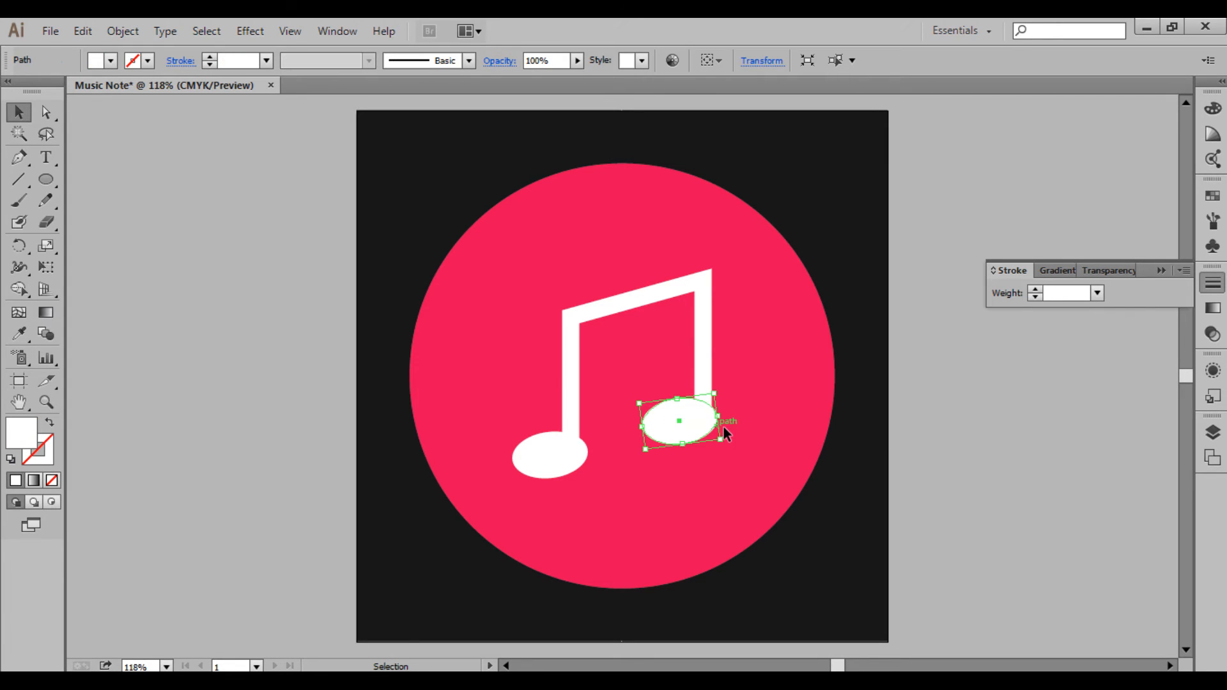
left_click(1017, 470)
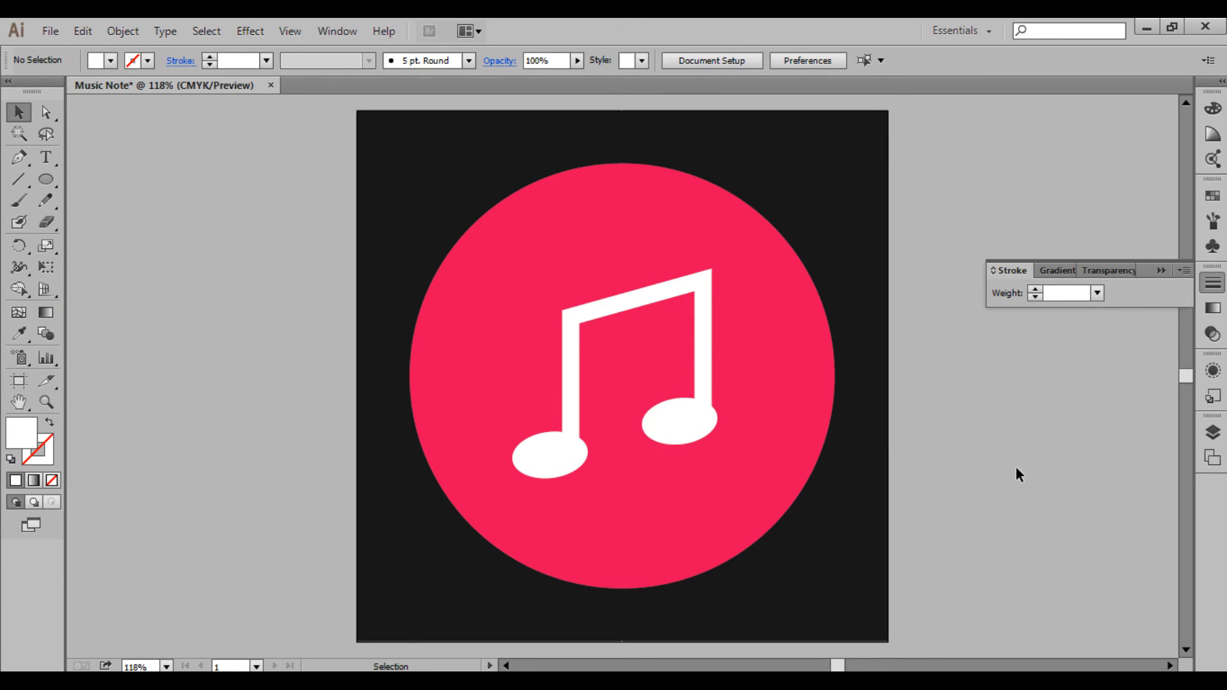
left_click_drag(553, 449, 549, 445)
left_click(975, 468)
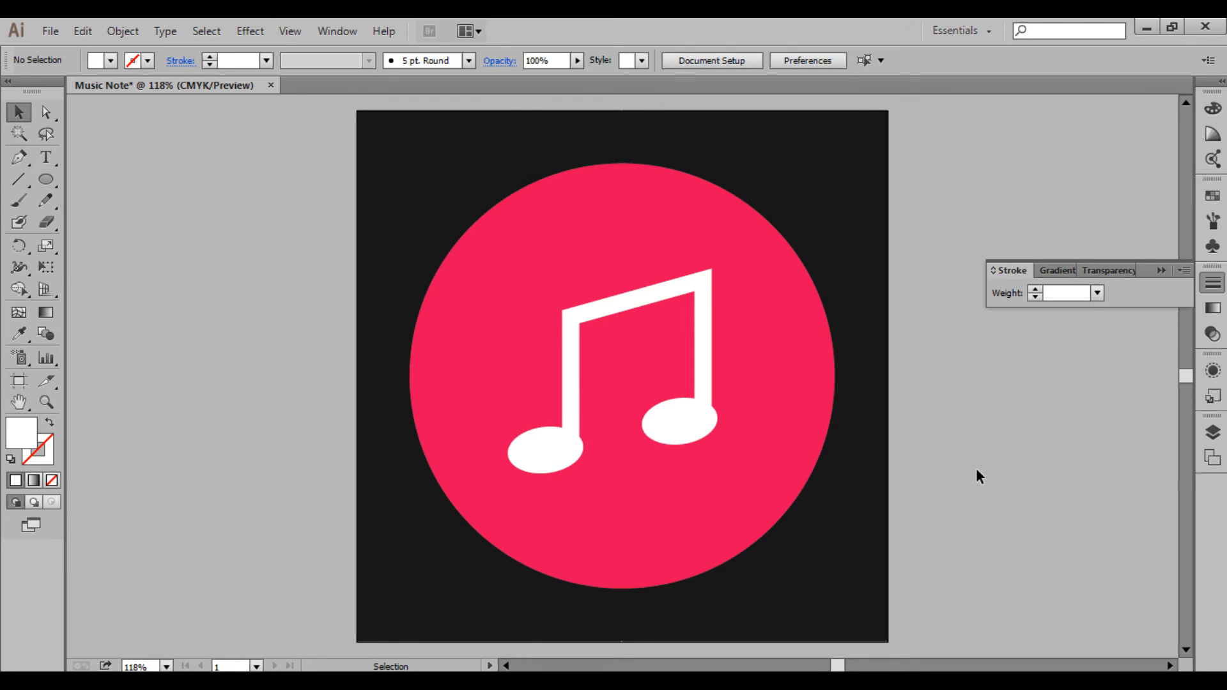
Step: Rename Layer 3 as White Quaver and show the layer list
left_click(1209, 438)
left_click(1209, 439)
left_click(1209, 437)
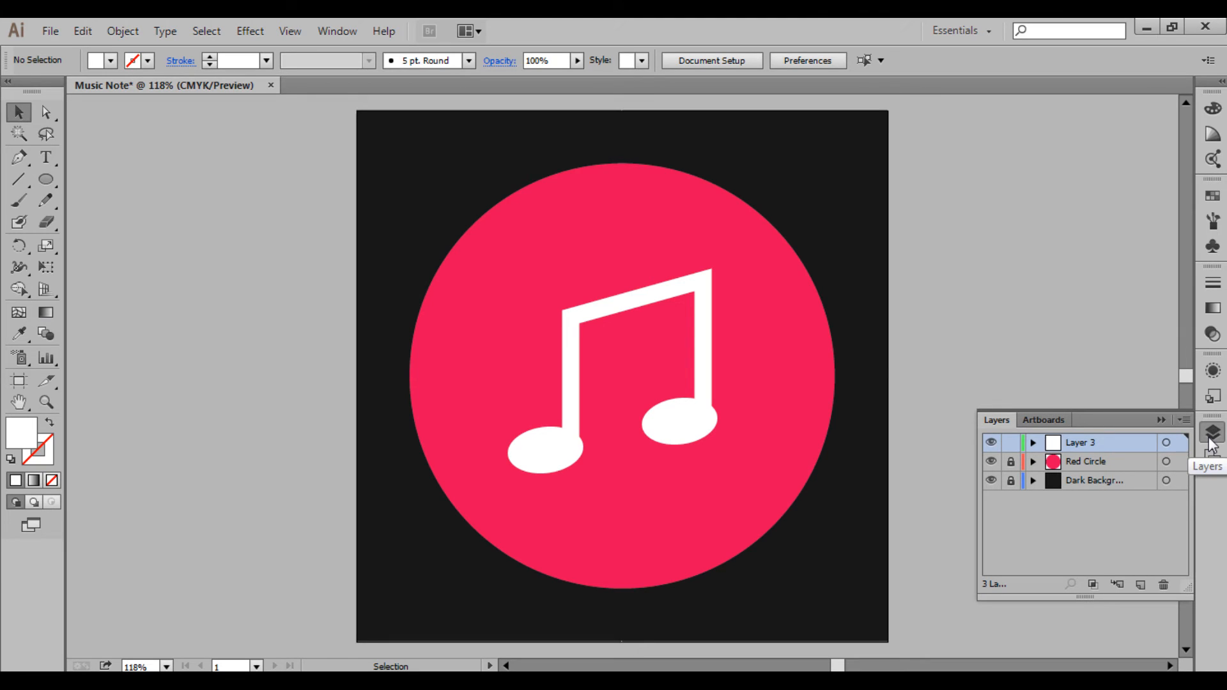
double_click(1078, 442)
type("Whie")
key("BackSpace")
type("te Quaver")
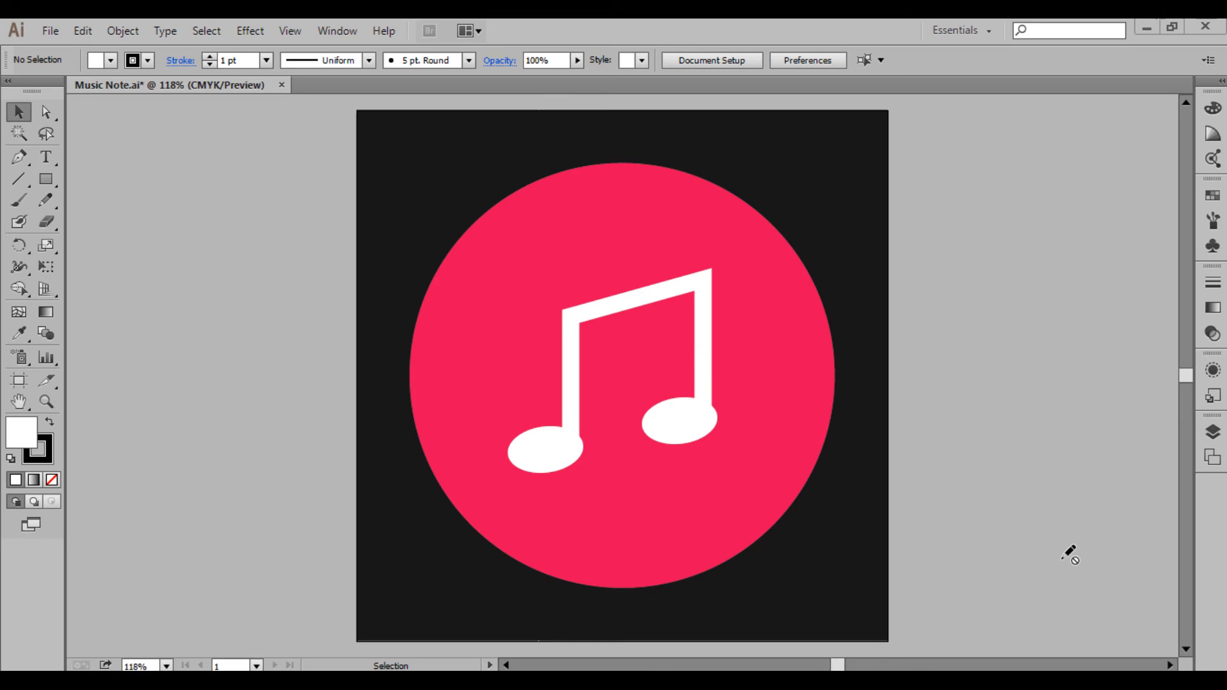
left_click(1213, 434)
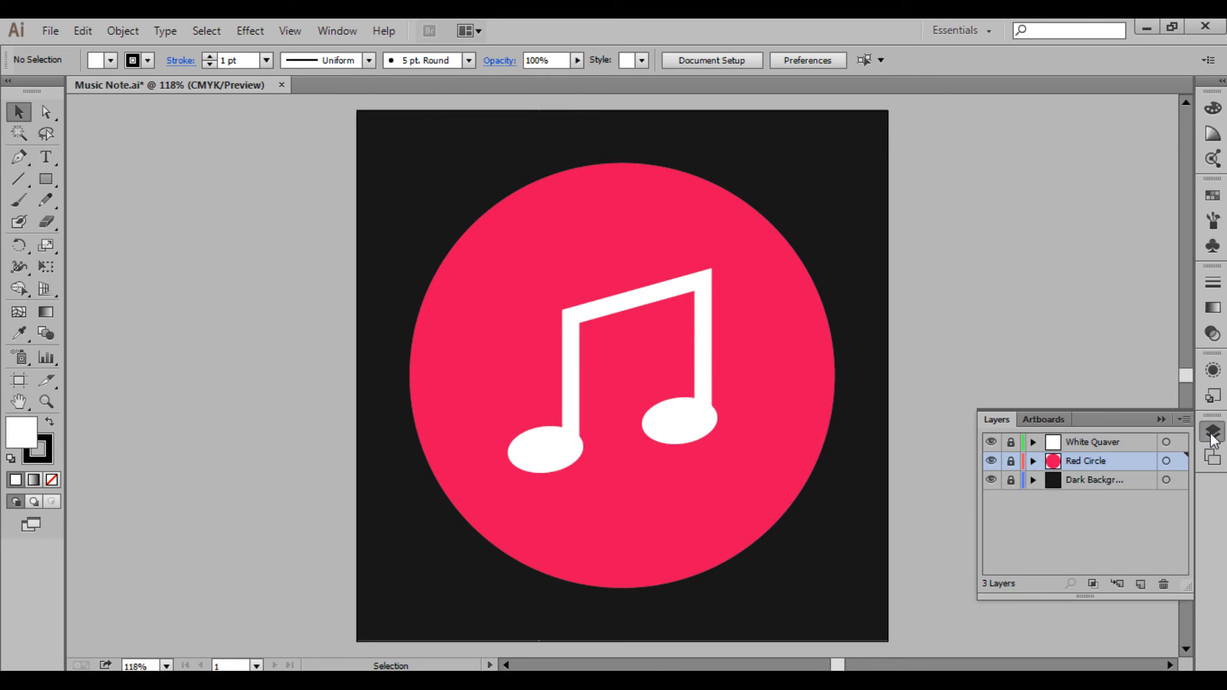
Step: Duplicate the White Quaver layer
left_click(1076, 442)
left_click_drag(1072, 442, 1143, 582)
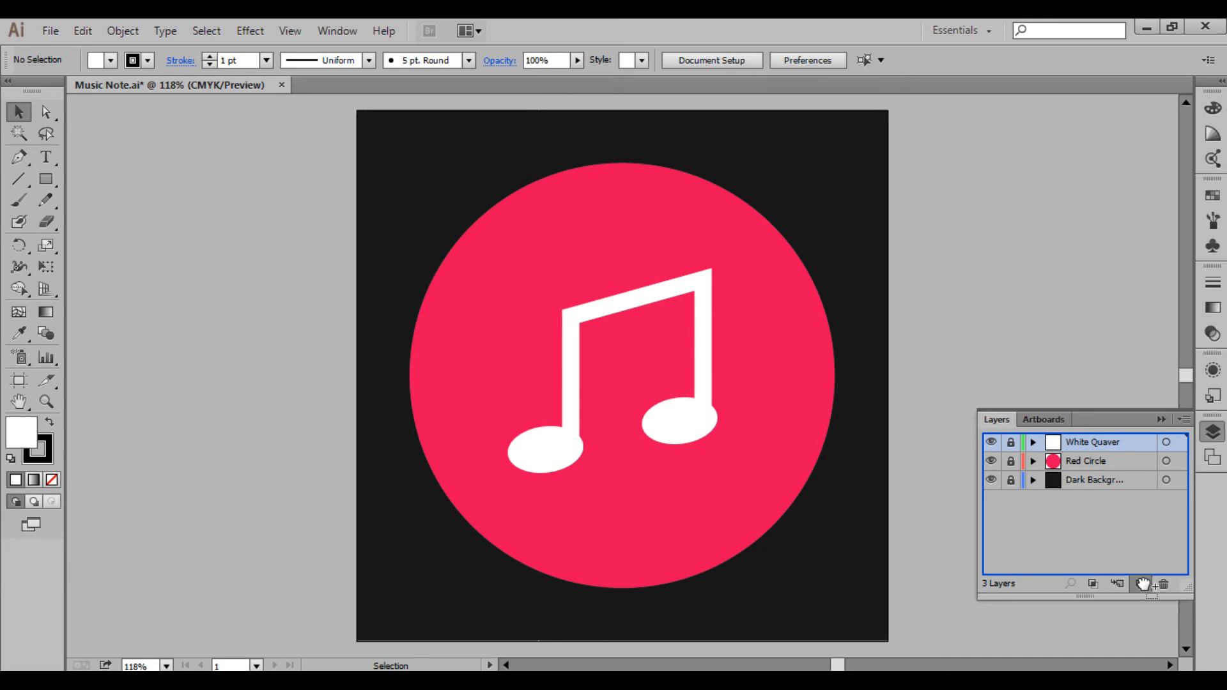
left_click_drag(1142, 582, 1145, 584)
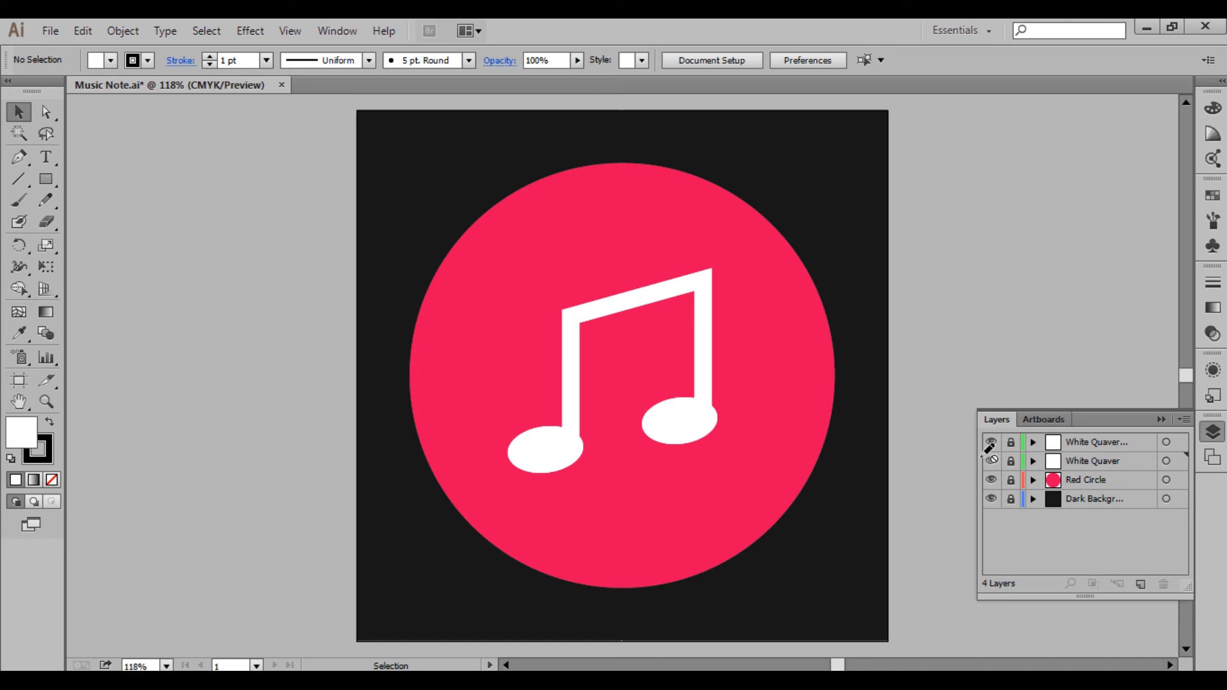
Step: Unlock the duplicated quaver layer, rename it Shadow and place it directly below White Quaver
left_click(1011, 442)
double_click(1079, 442)
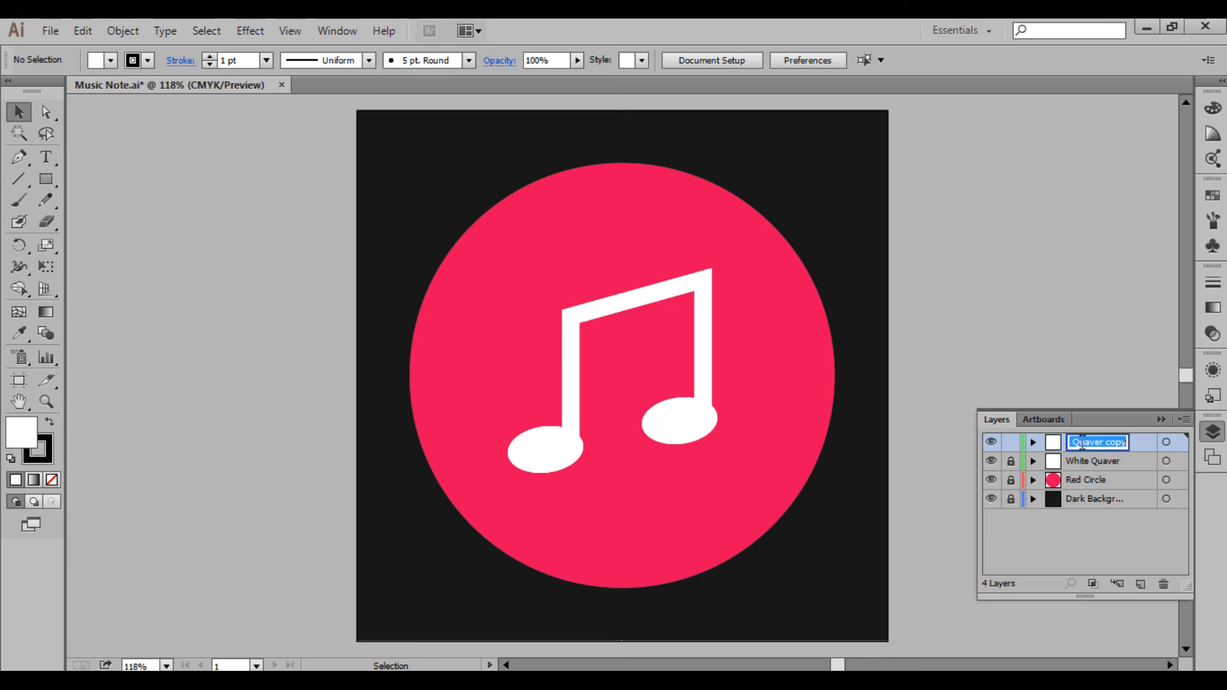
type("Shadow")
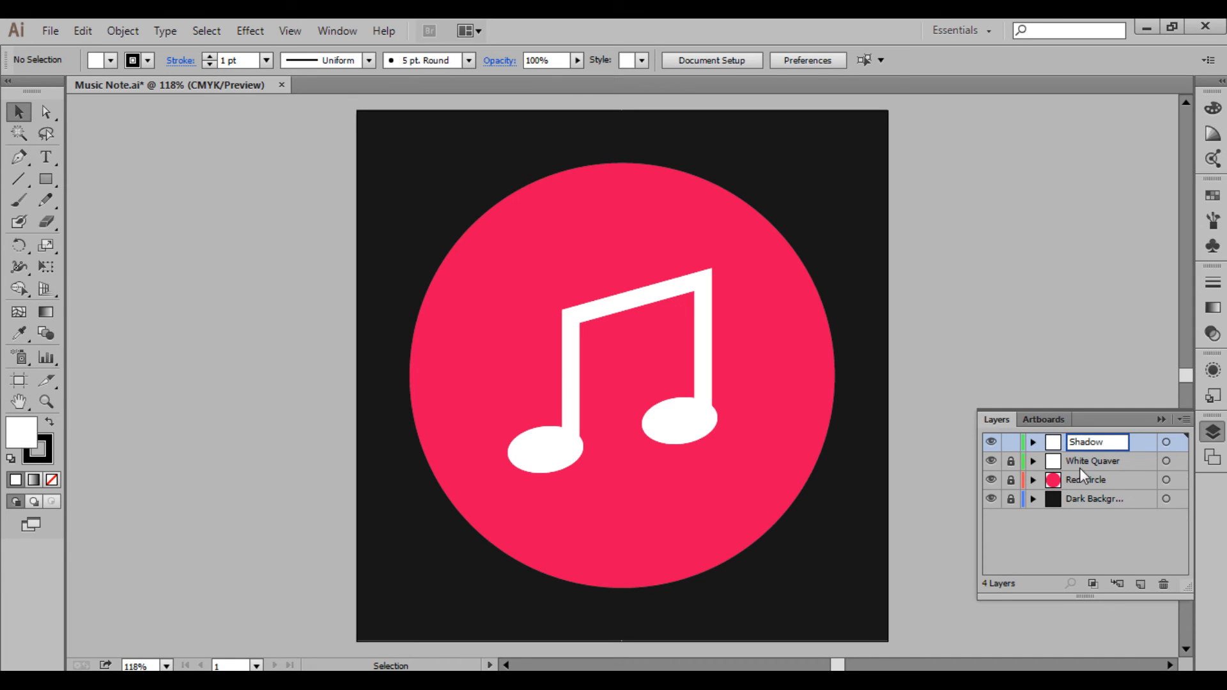
left_click(1077, 523)
left_click_drag(1075, 443, 1081, 467)
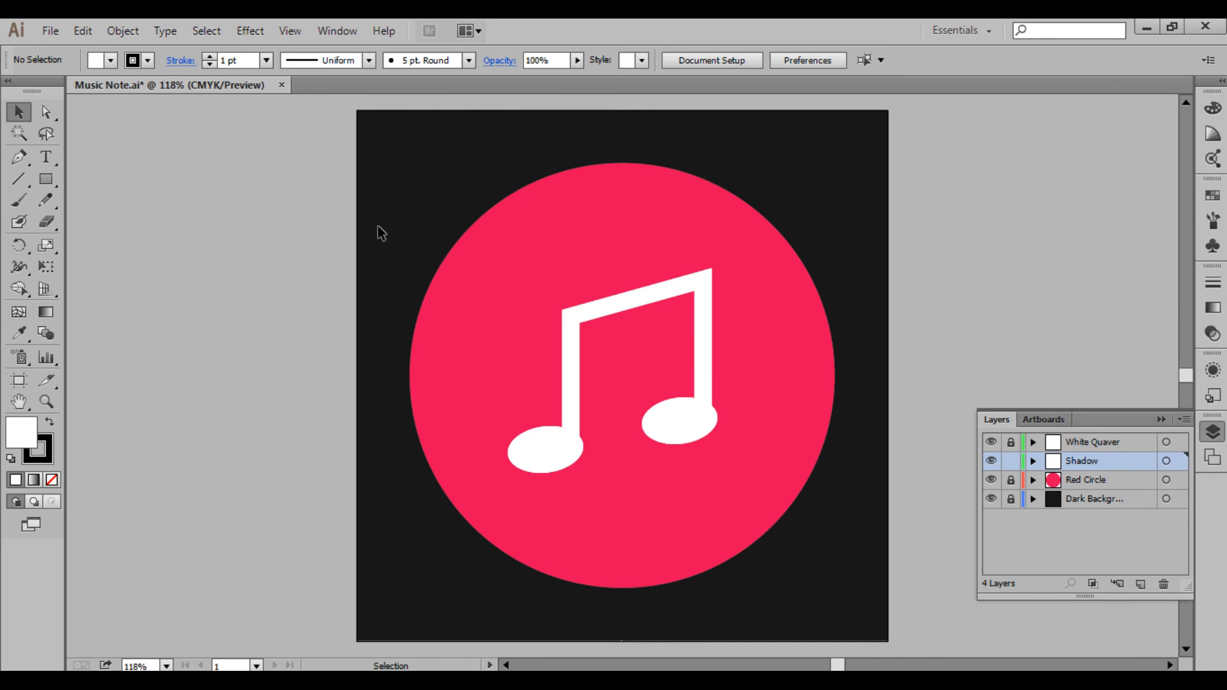
Step: Start a Transform effect on the Shadow layer's quaver group with a horizontal and vertical move of 0.5 px each
left_click(577, 316)
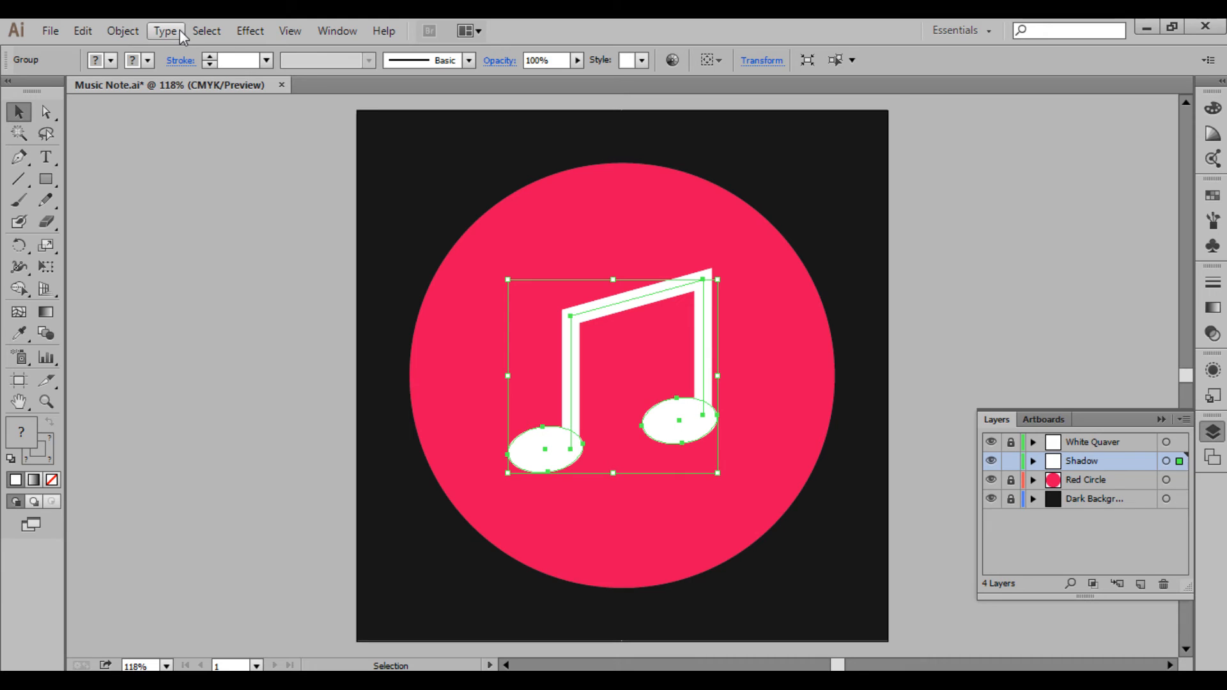
left_click(257, 32)
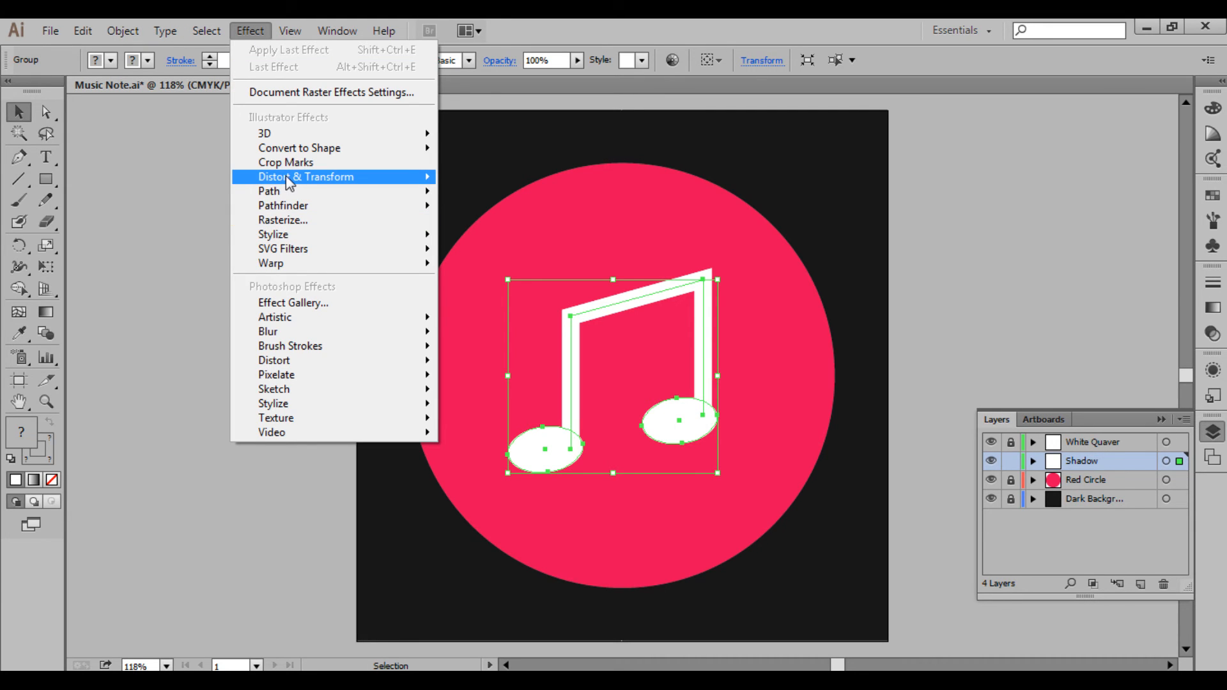
mouse_move(285, 176)
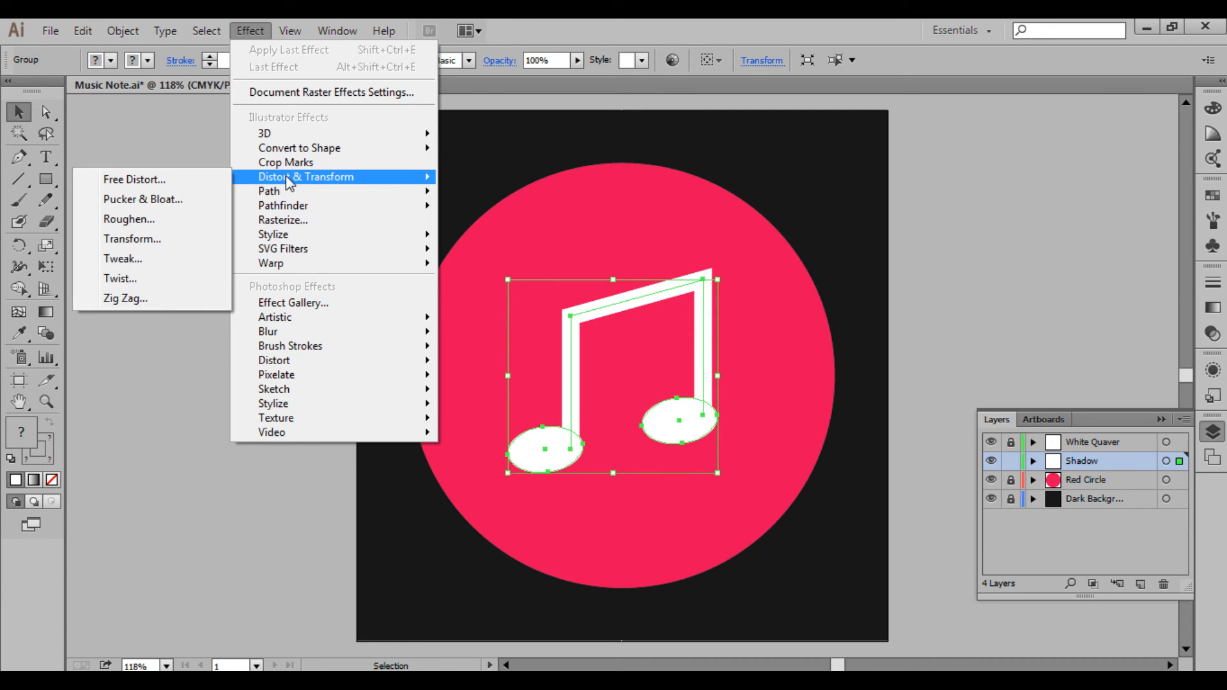
left_click(161, 239)
left_click(289, 279)
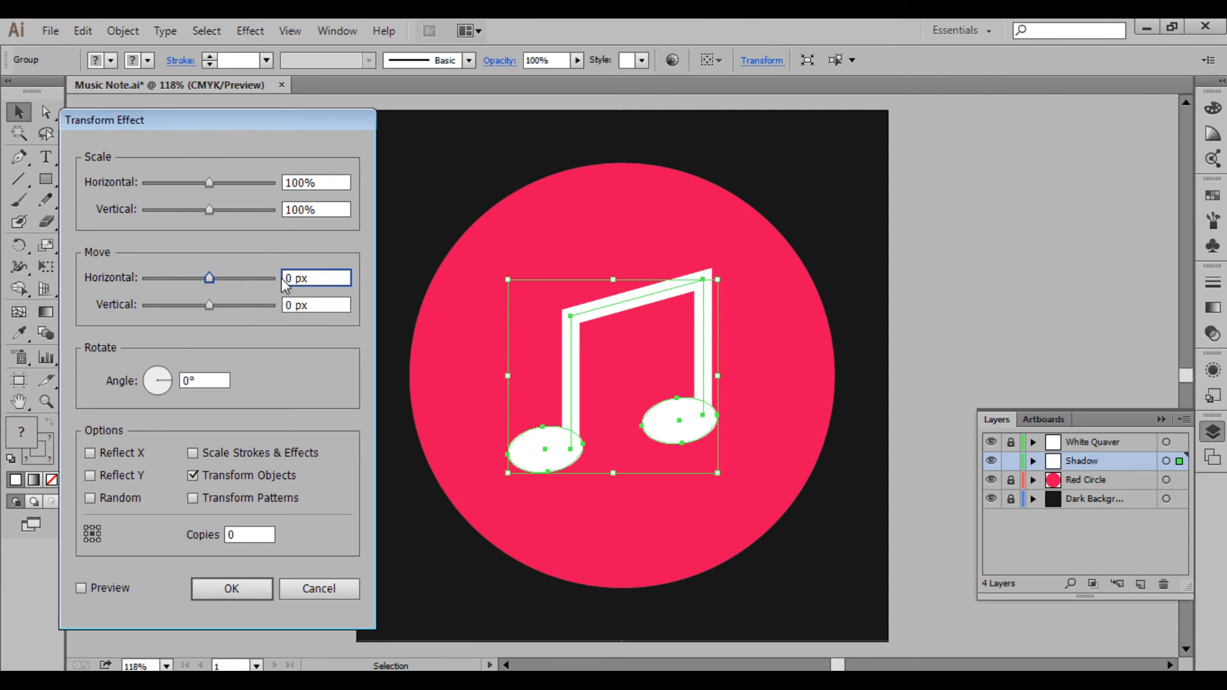
type(".5")
left_click(292, 304)
type(".5")
Step: Preview the Transform effect with 400 copies and with 500 copies
left_click(247, 536)
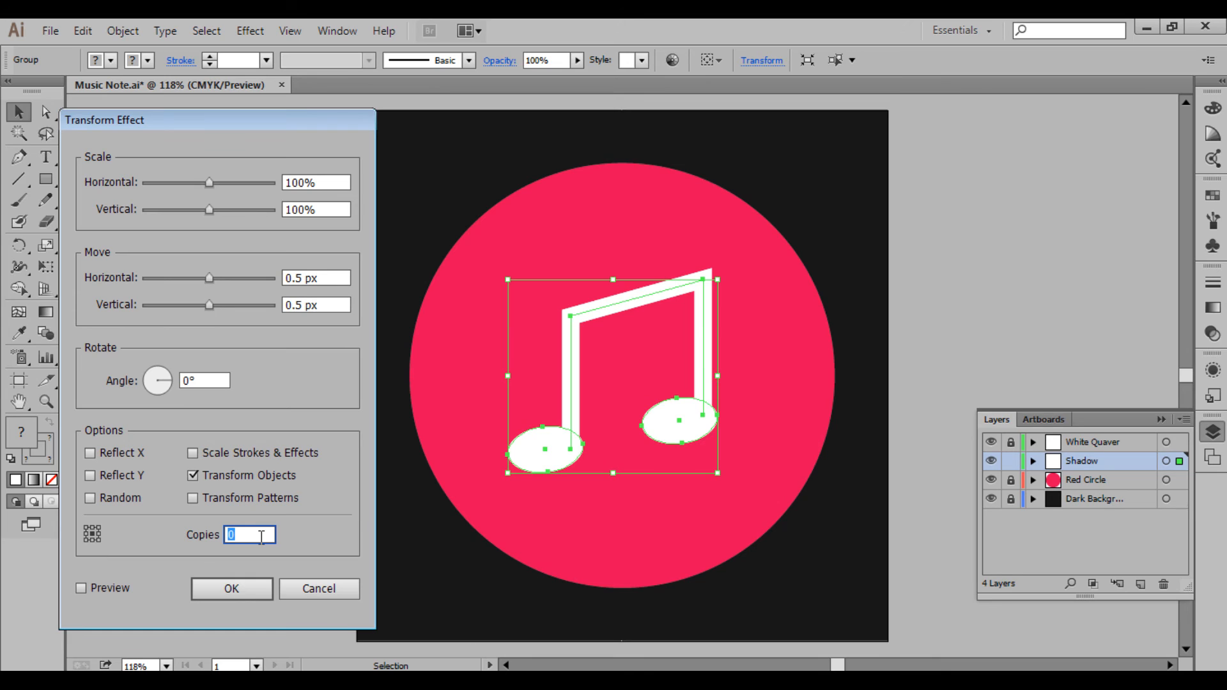
type("400")
left_click(81, 588)
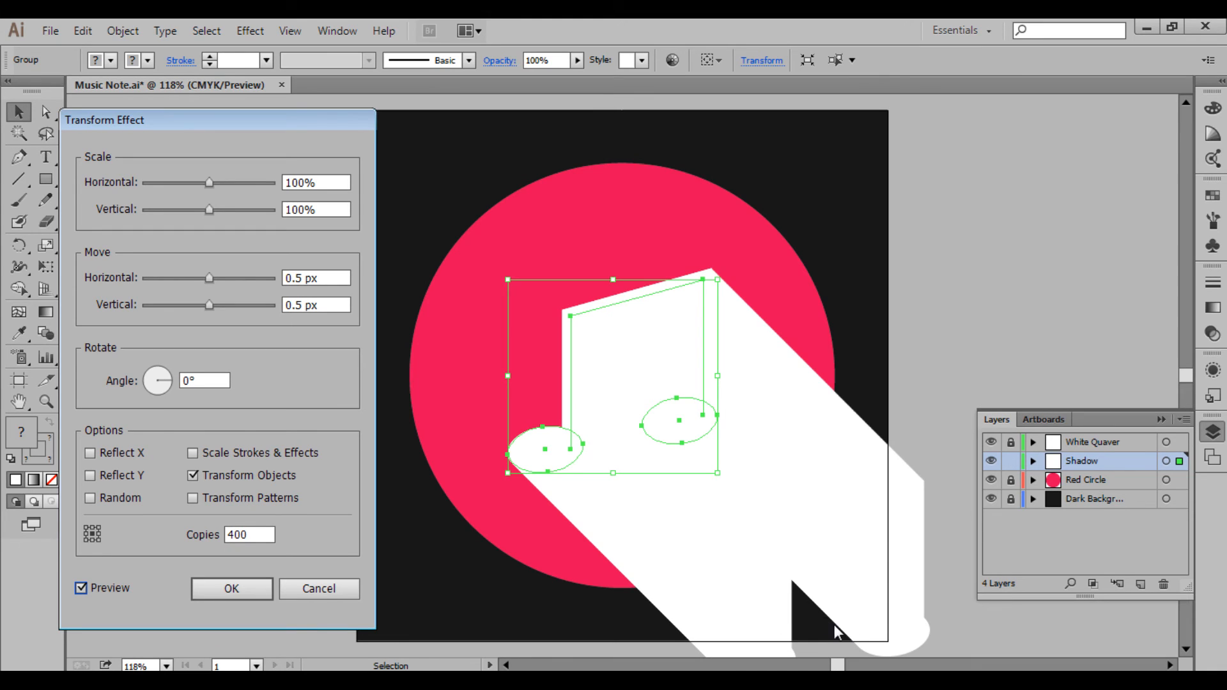
left_click(257, 534)
left_click_drag(258, 535, 226, 534)
type("500")
left_click(77, 586)
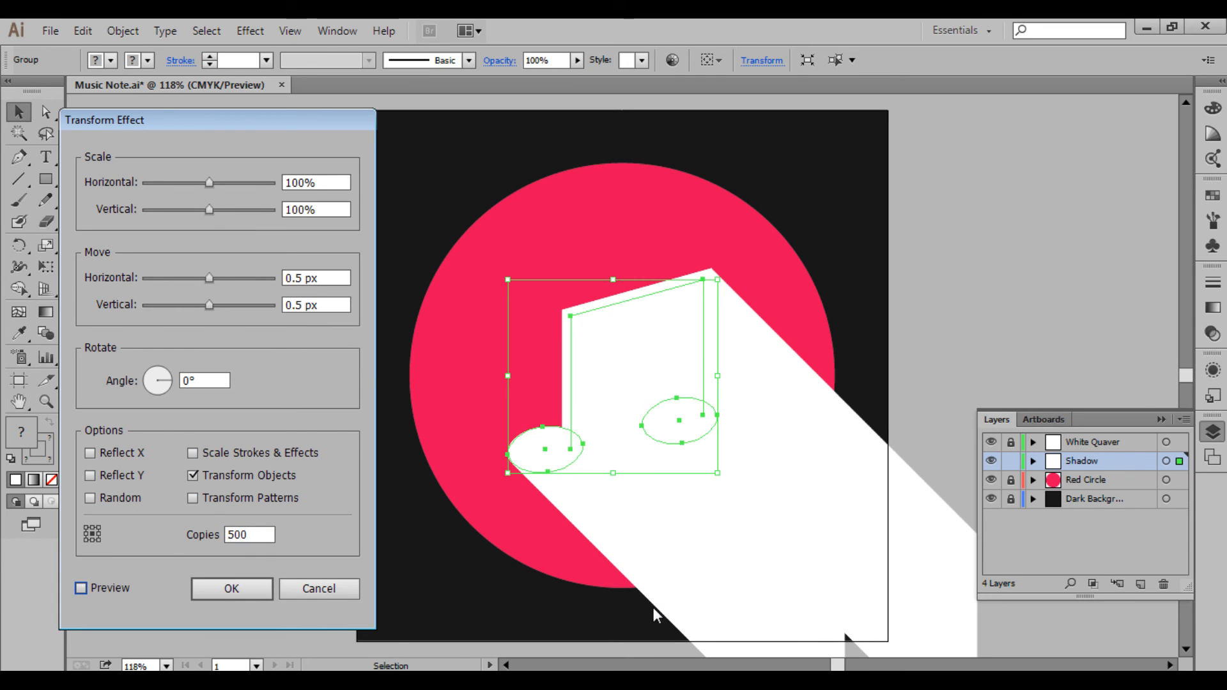
Step: Set the Transform effect to 540 copies, preview it and apply it
left_click(253, 537)
left_click_drag(253, 537, 209, 540)
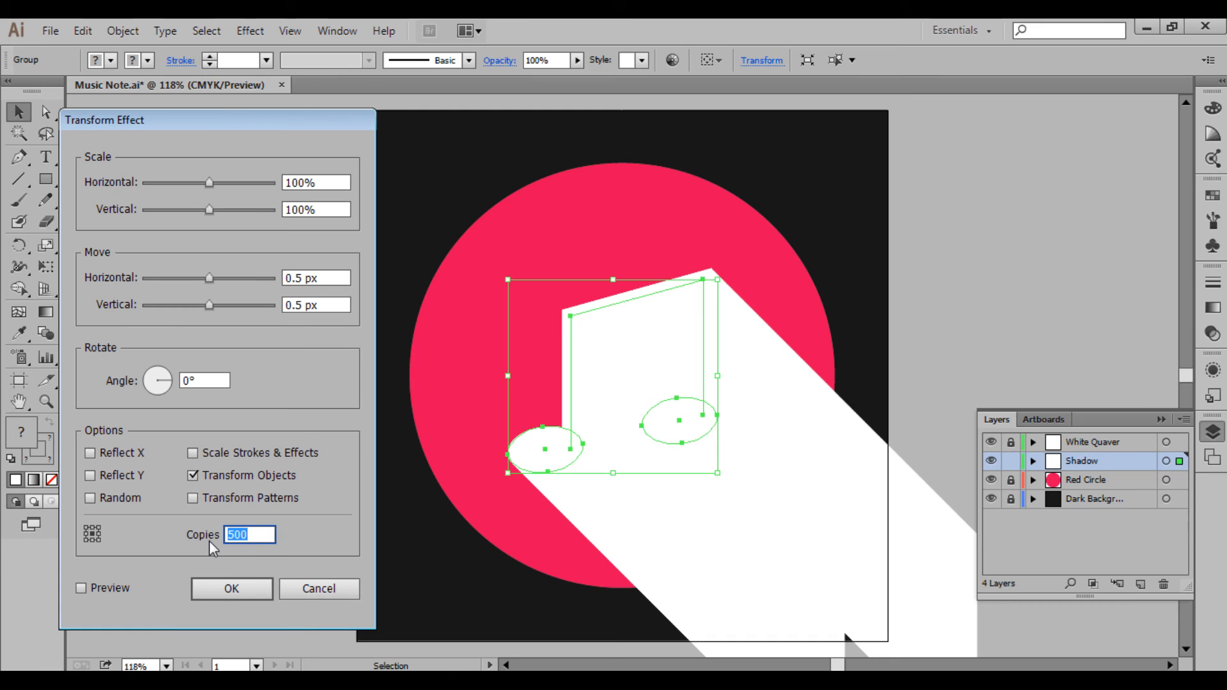
type("540")
left_click(79, 588)
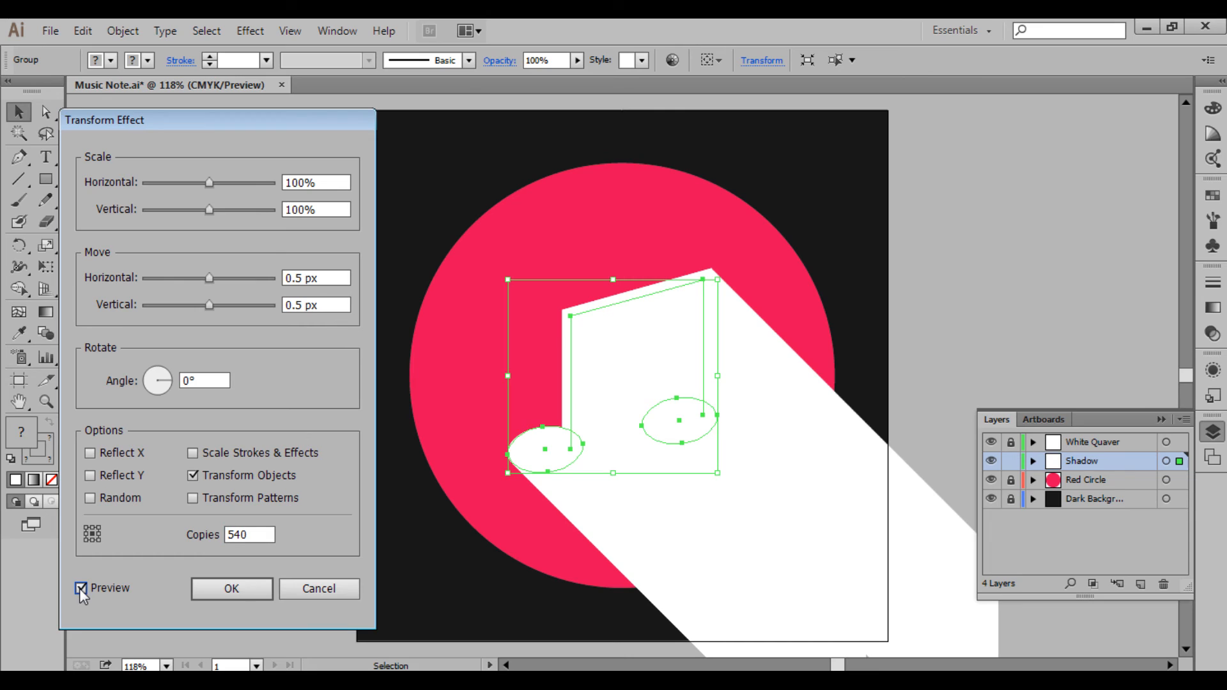
left_click(230, 588)
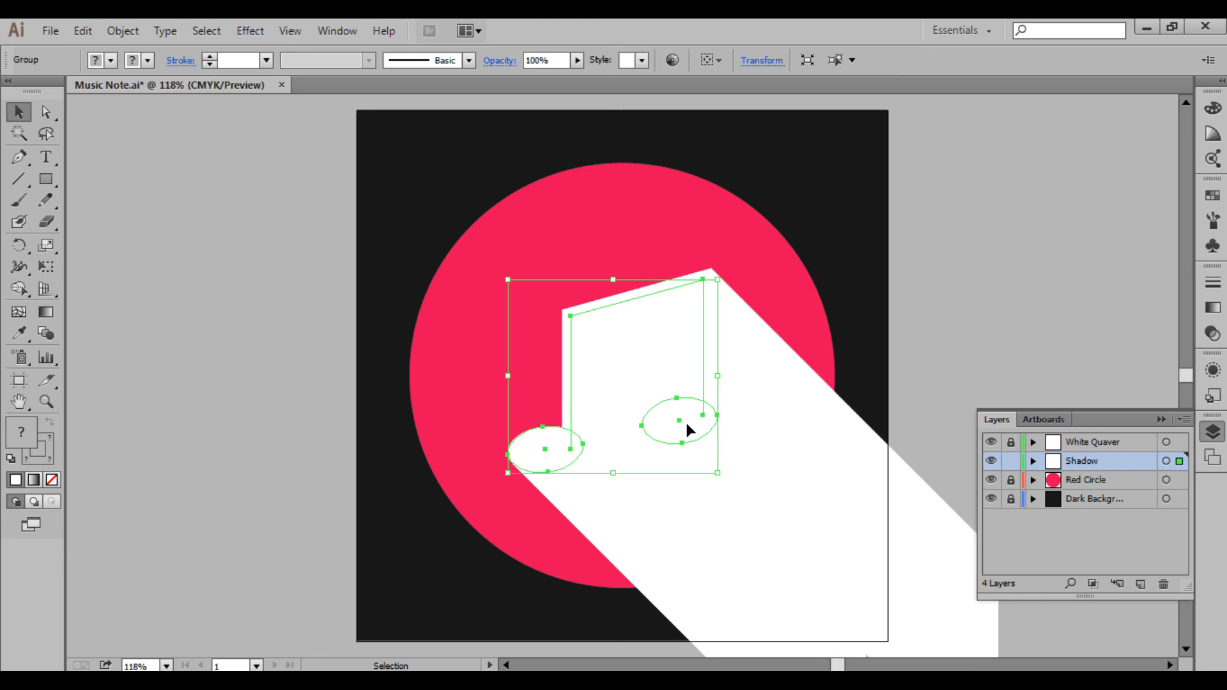
Step: Give the long shadow group a black fill and no stroke, and deselect it
left_click(10, 460)
left_click(50, 422)
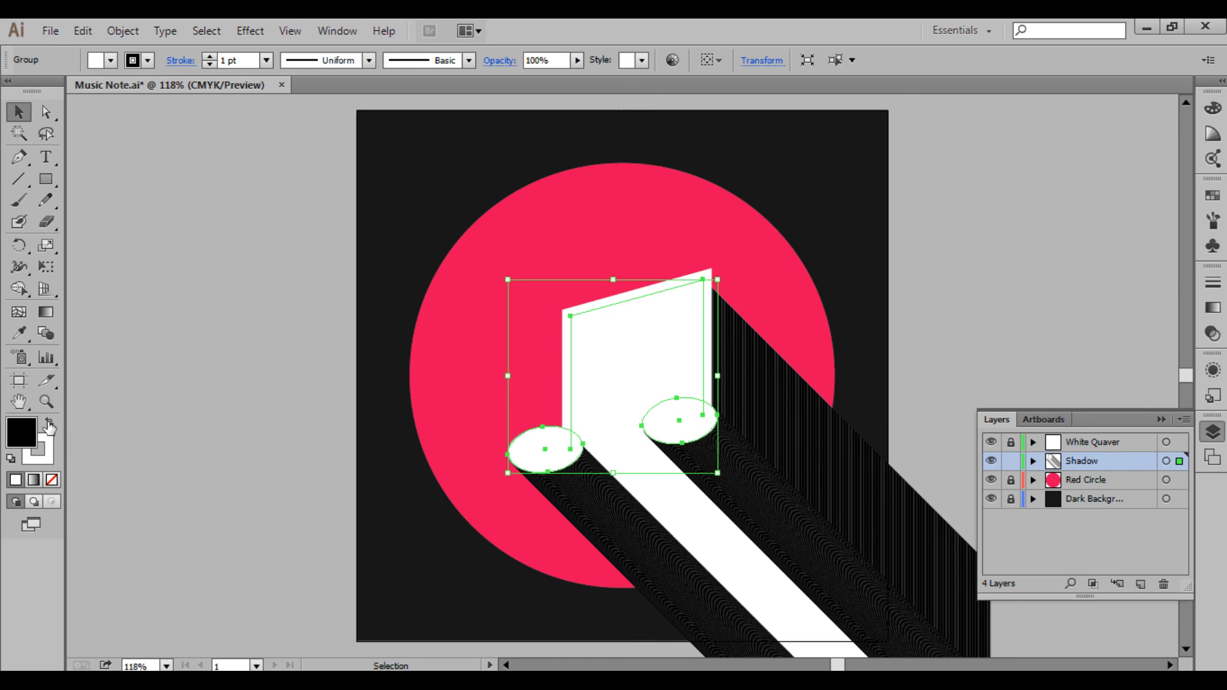
left_click(50, 459)
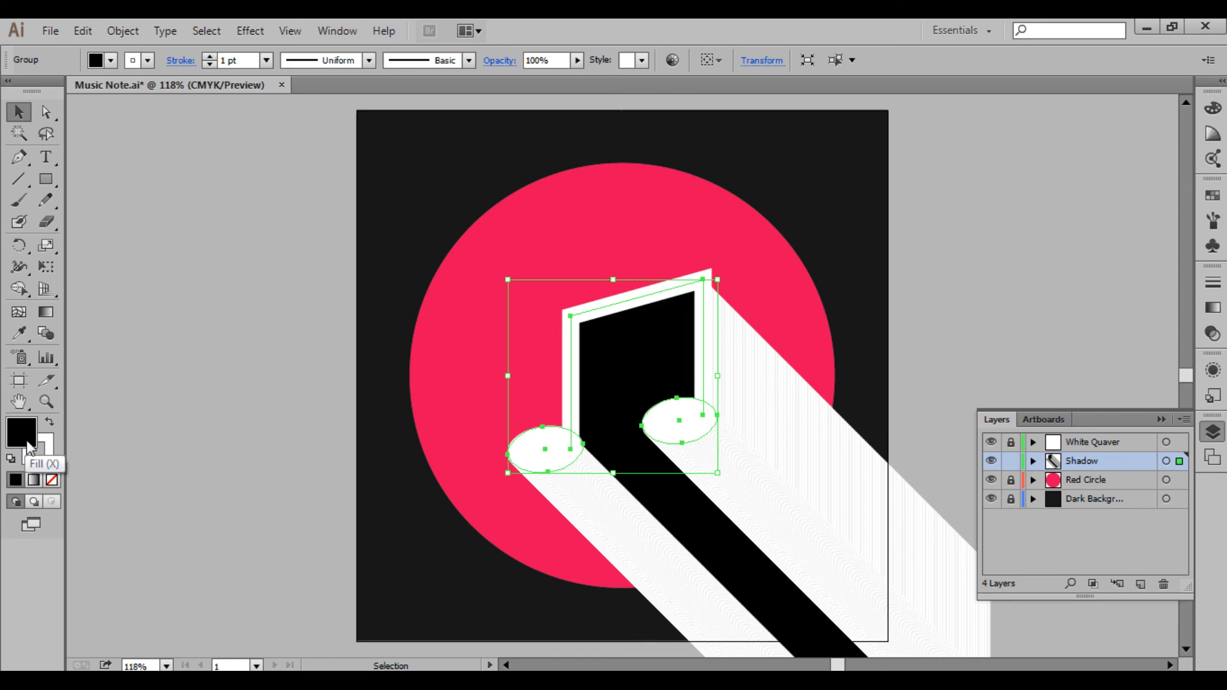
left_click(52, 480)
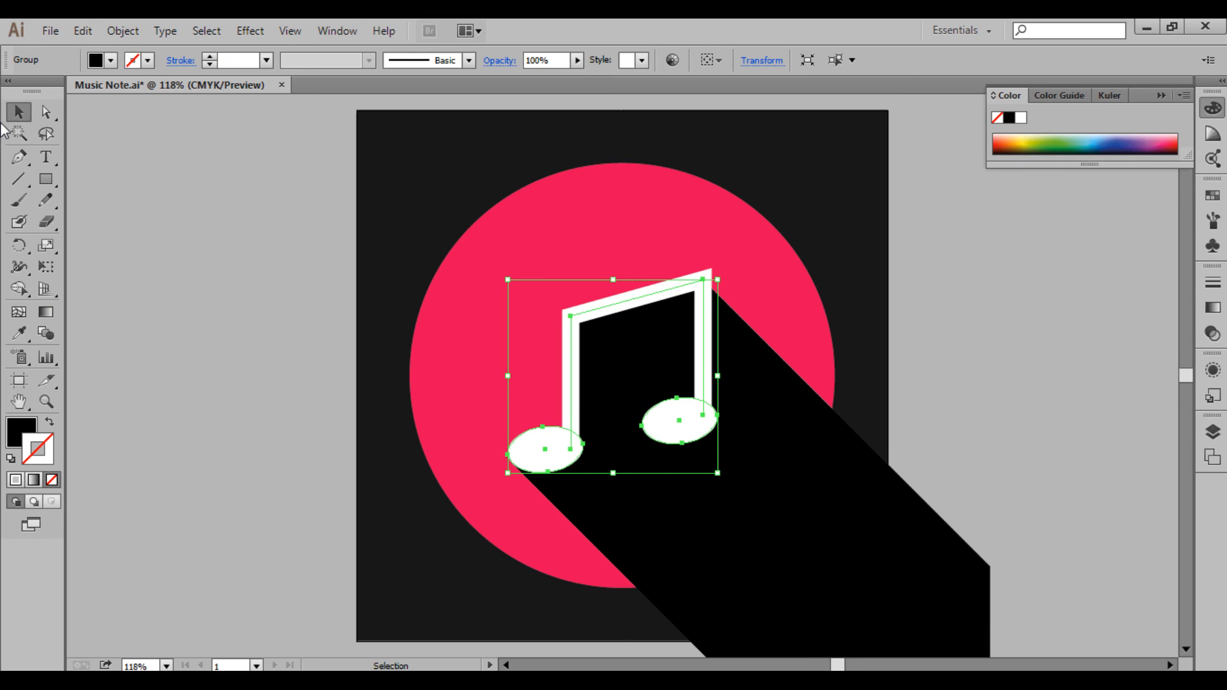
left_click(968, 276)
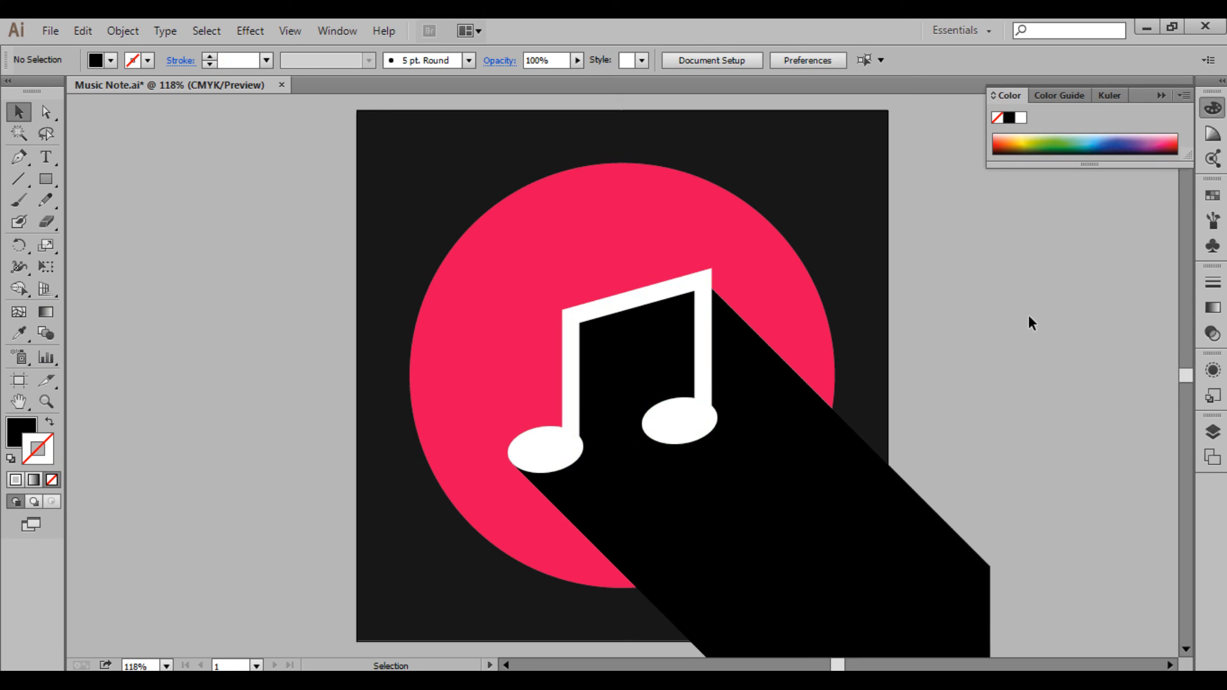
Step: Draw a rectangle with no fill and no stroke on the Shadow layer, covering the whole artboard
left_click(1212, 431)
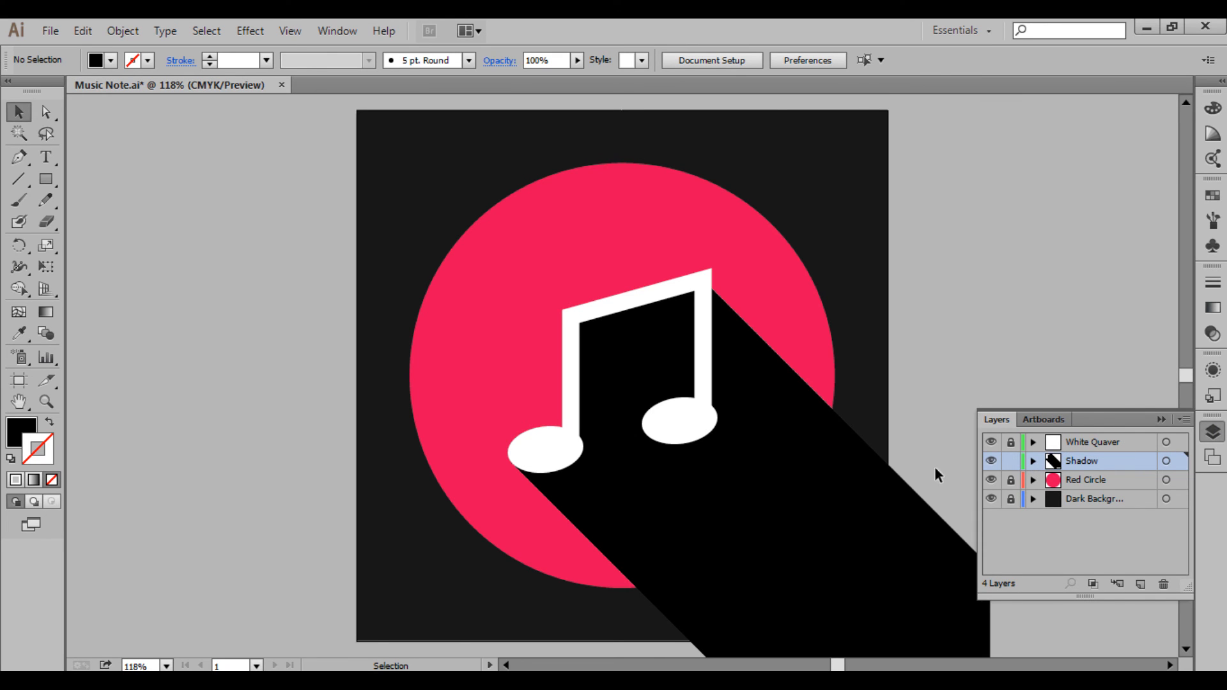
scroll(931, 438, "down", 3)
scroll(933, 445, "down", 2)
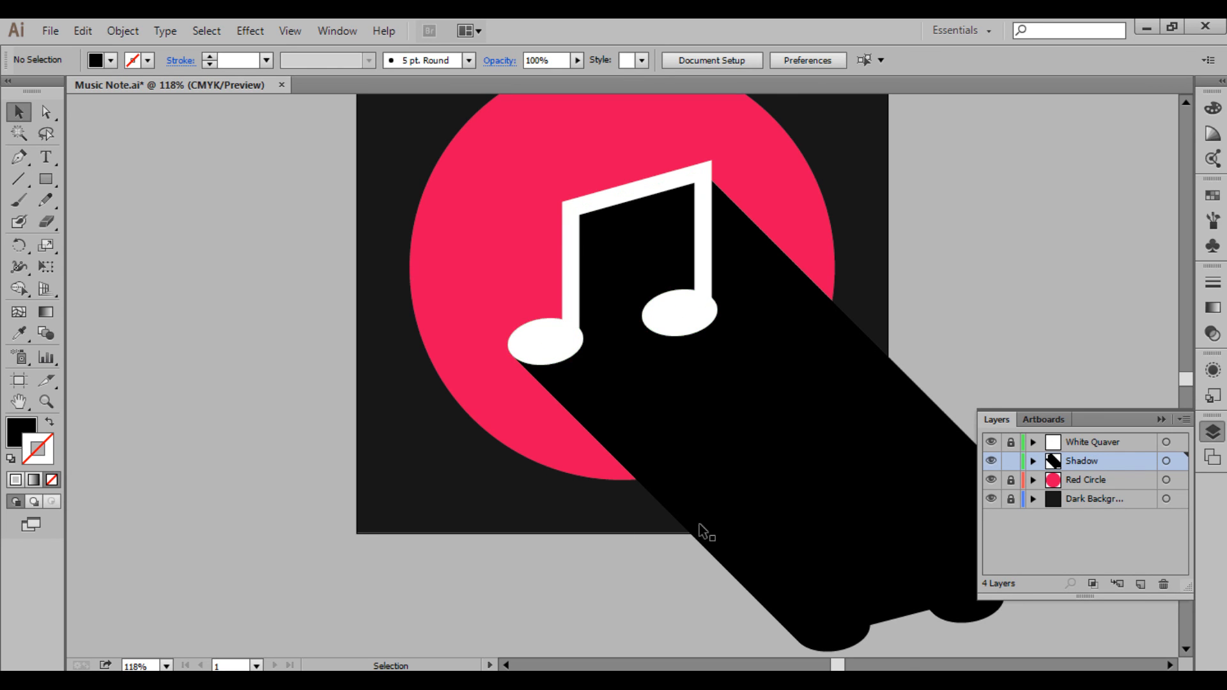
scroll(934, 374, "up", 5)
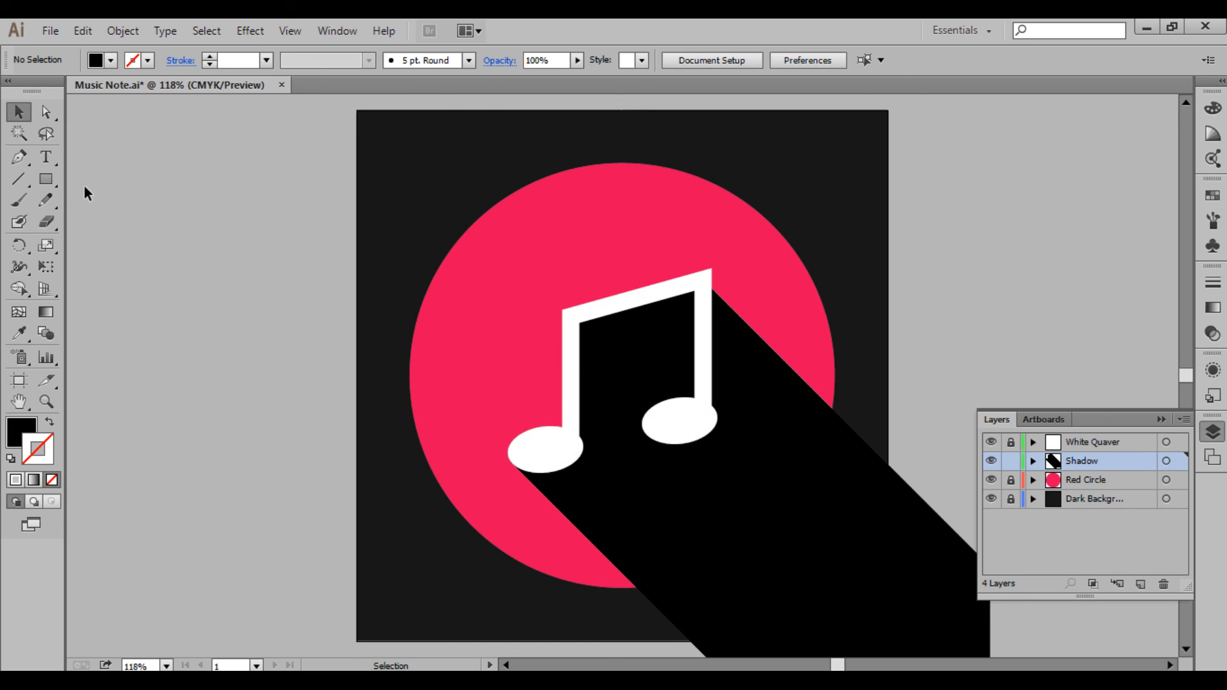
left_click(46, 180)
left_click(14, 430)
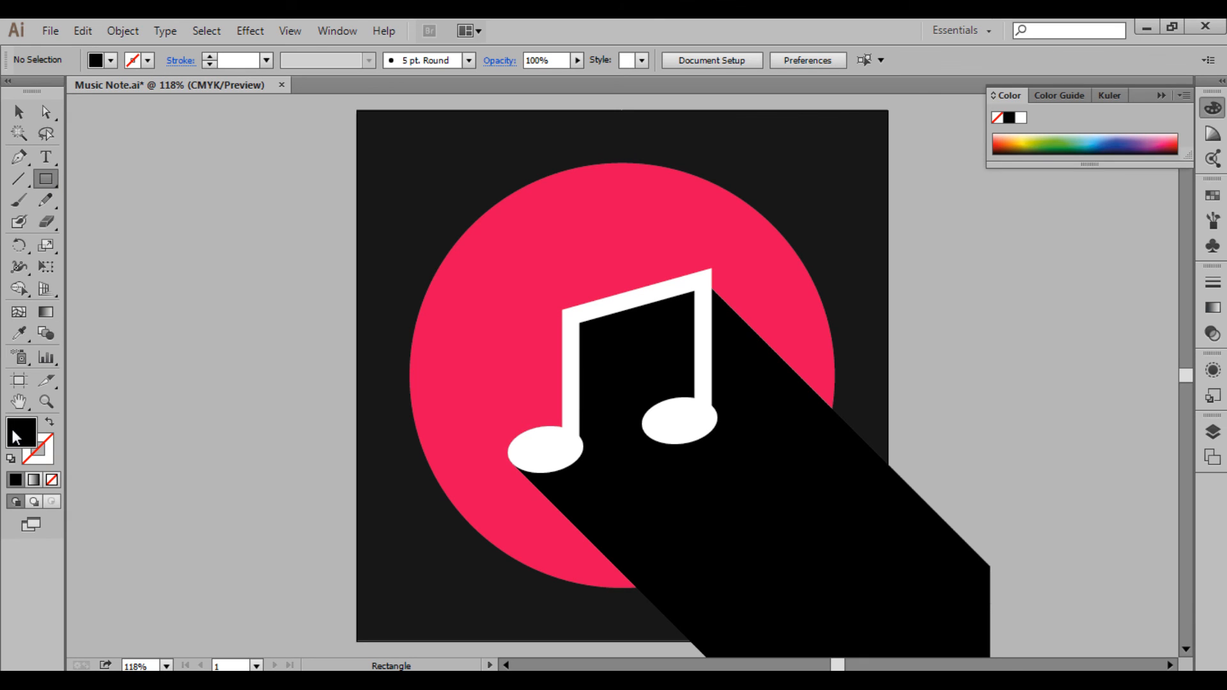
left_click(54, 481)
left_click_drag(356, 109, 889, 640)
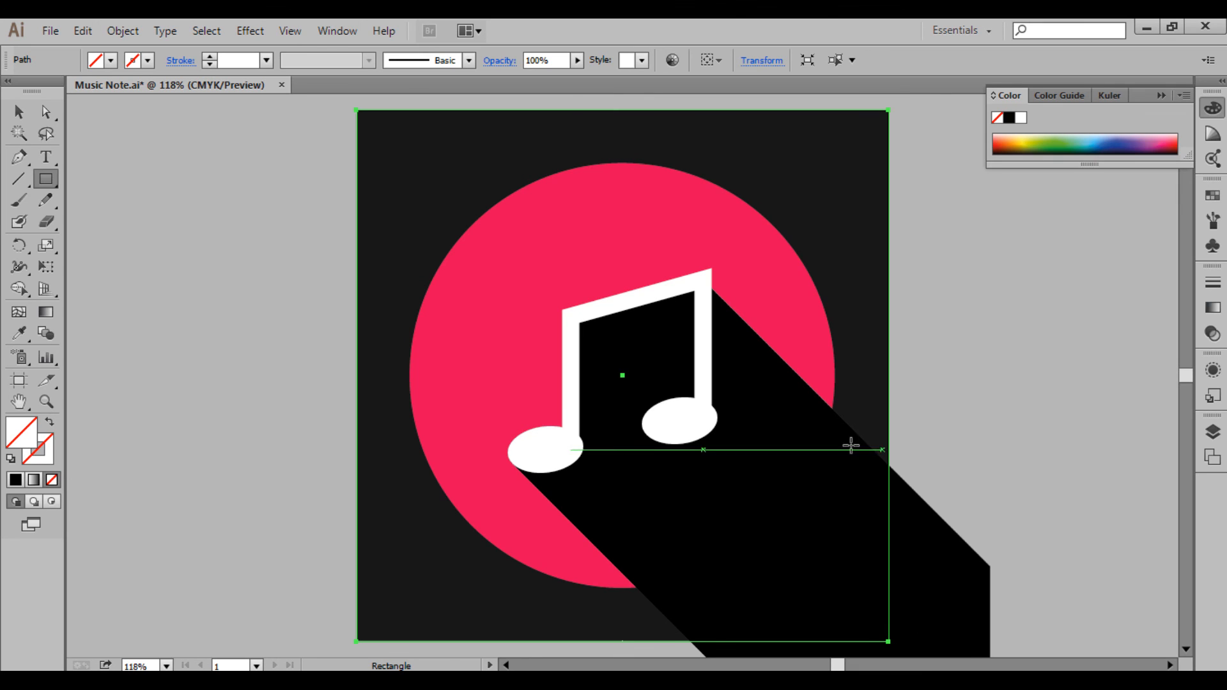
Step: Select the artboard-sized rectangle together with the shadow group and make a clipping mask from them
left_click(18, 112)
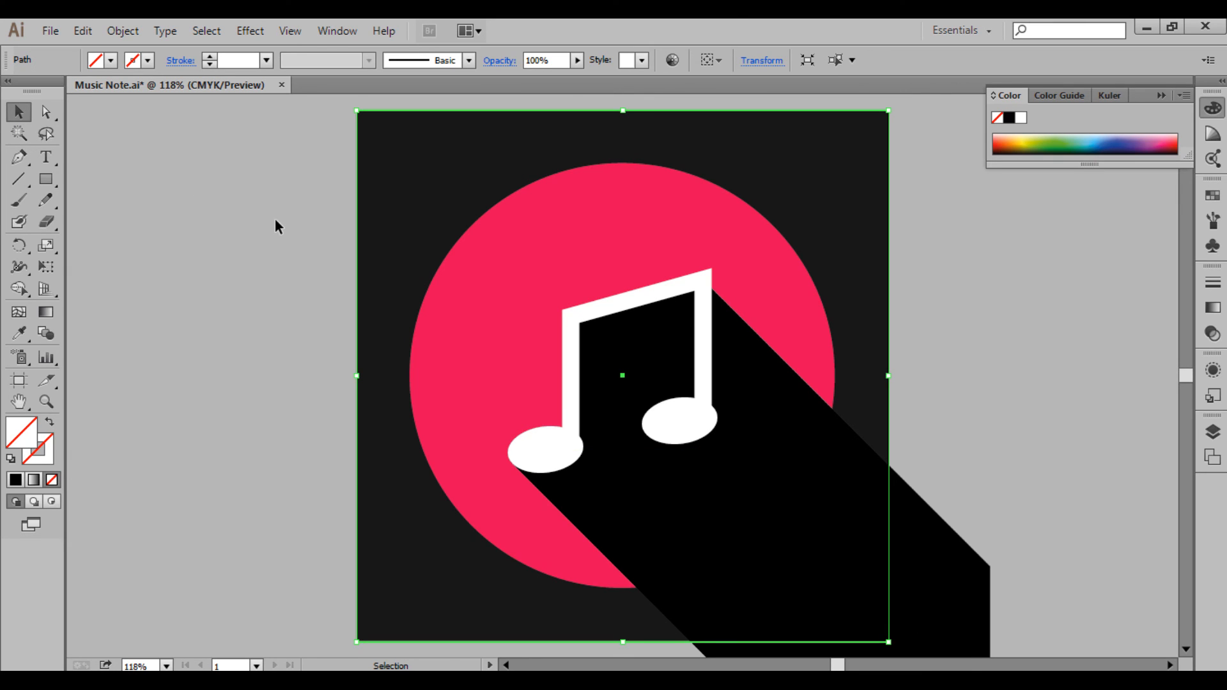
left_click_drag(286, 143, 982, 553)
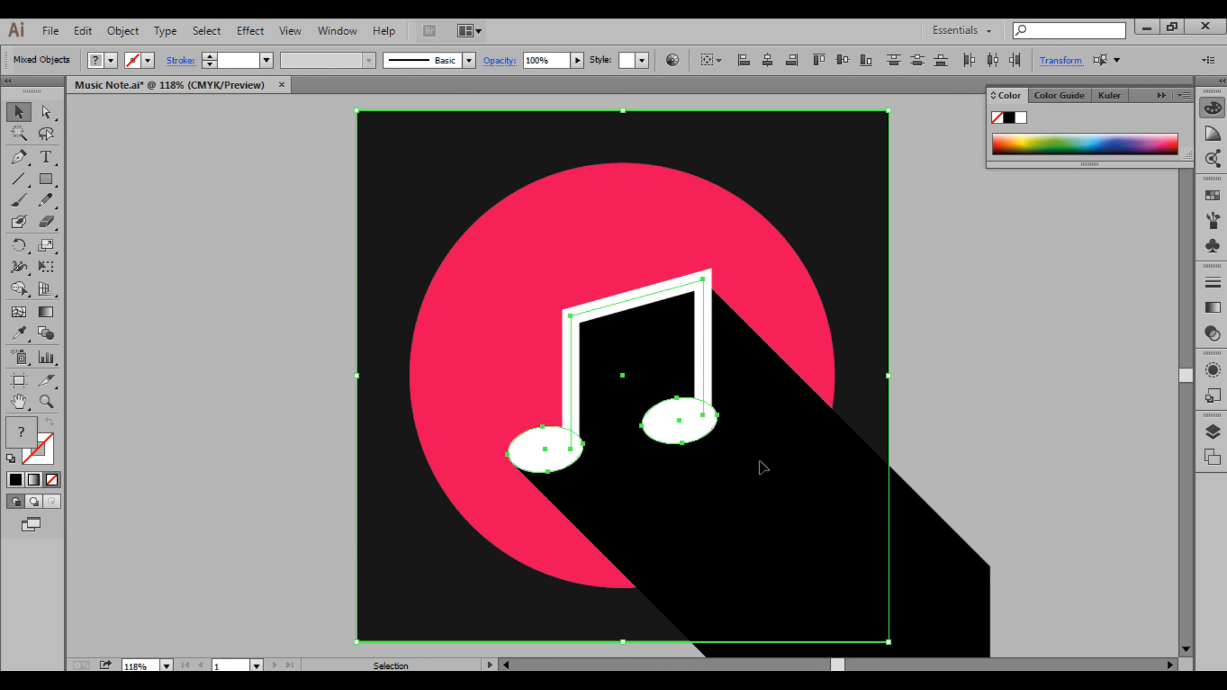
right_click(717, 438)
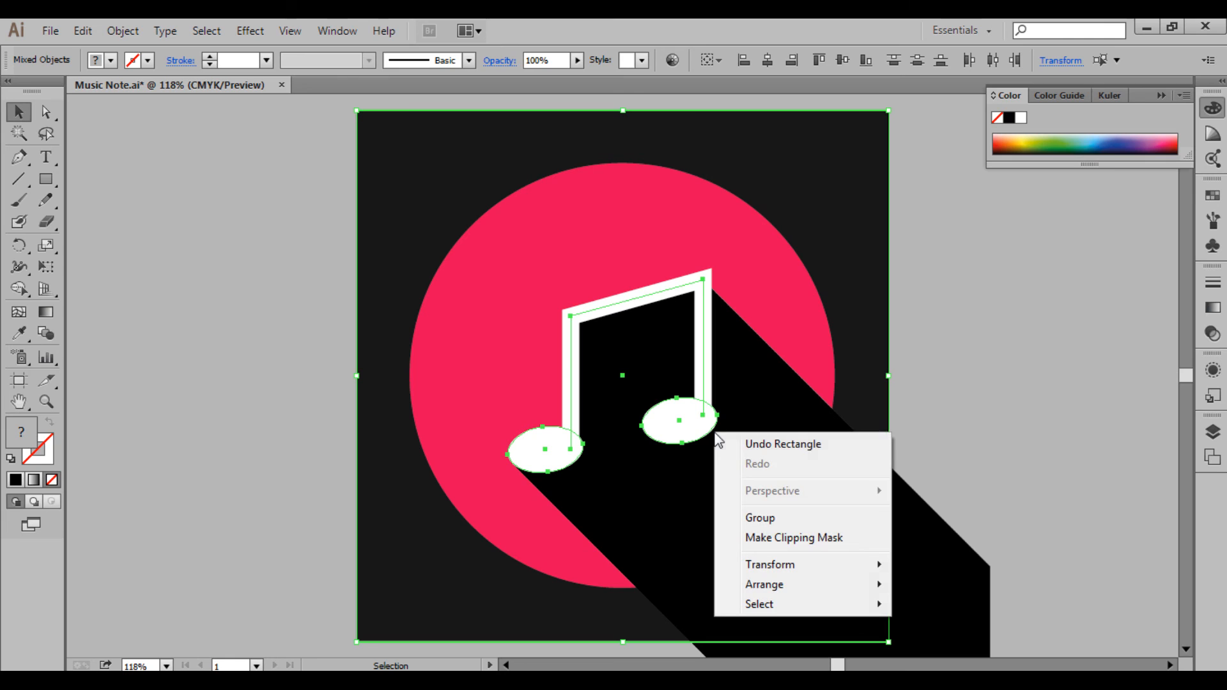
left_click(802, 538)
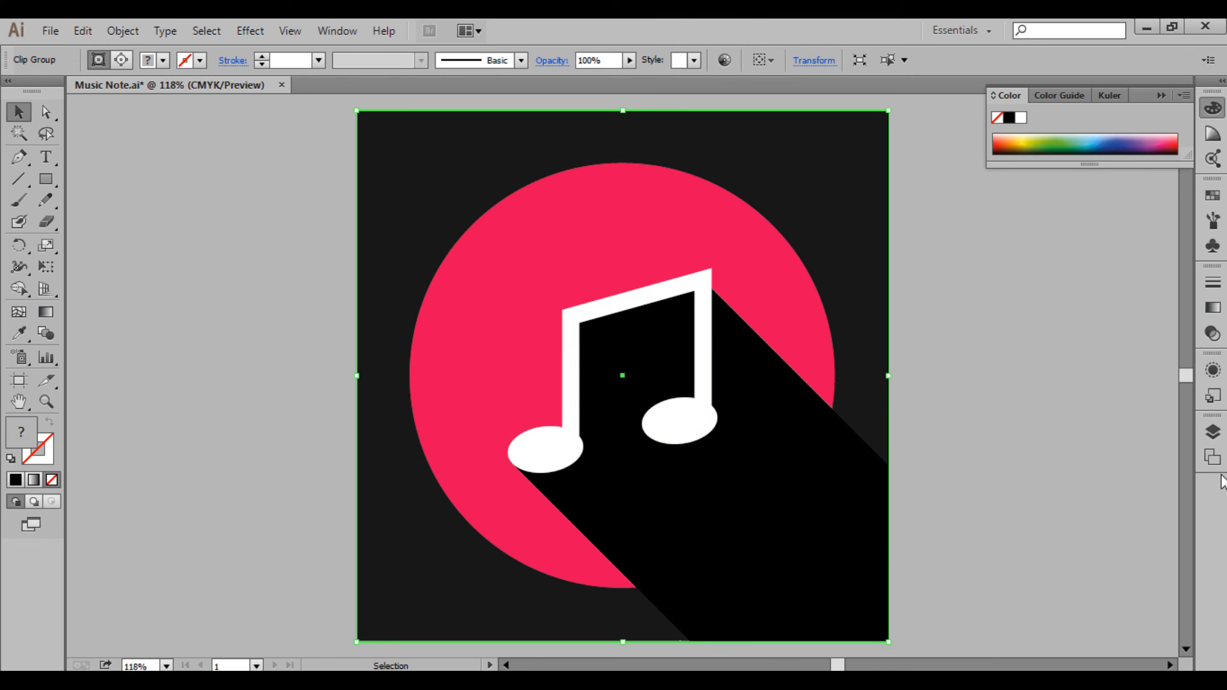
Step: Lower the clipped shadow group's opacity to 85% and deselect it
left_click(1212, 434)
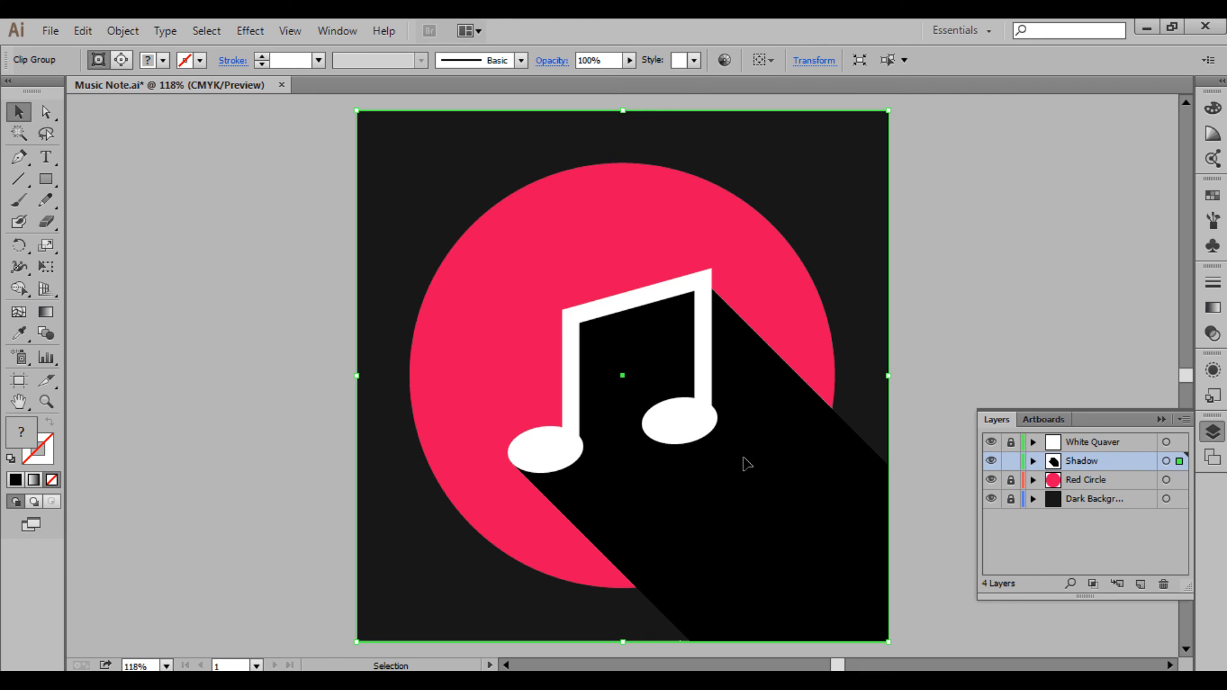
left_click(1212, 372)
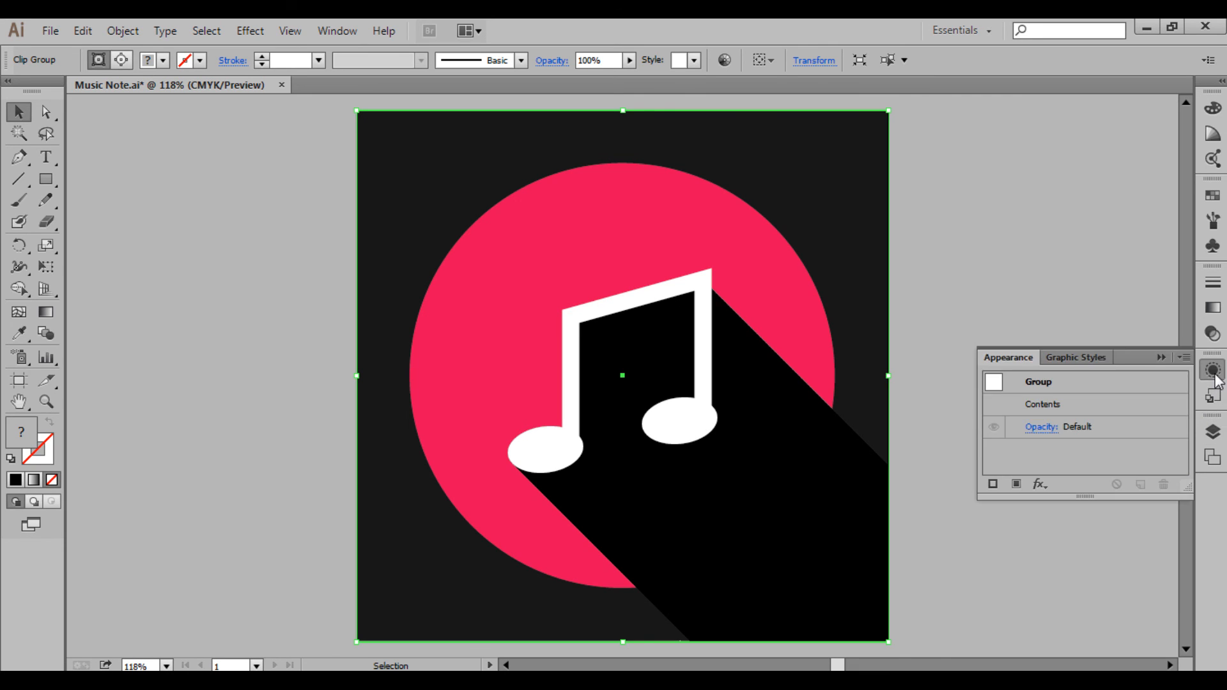
left_click(1041, 427)
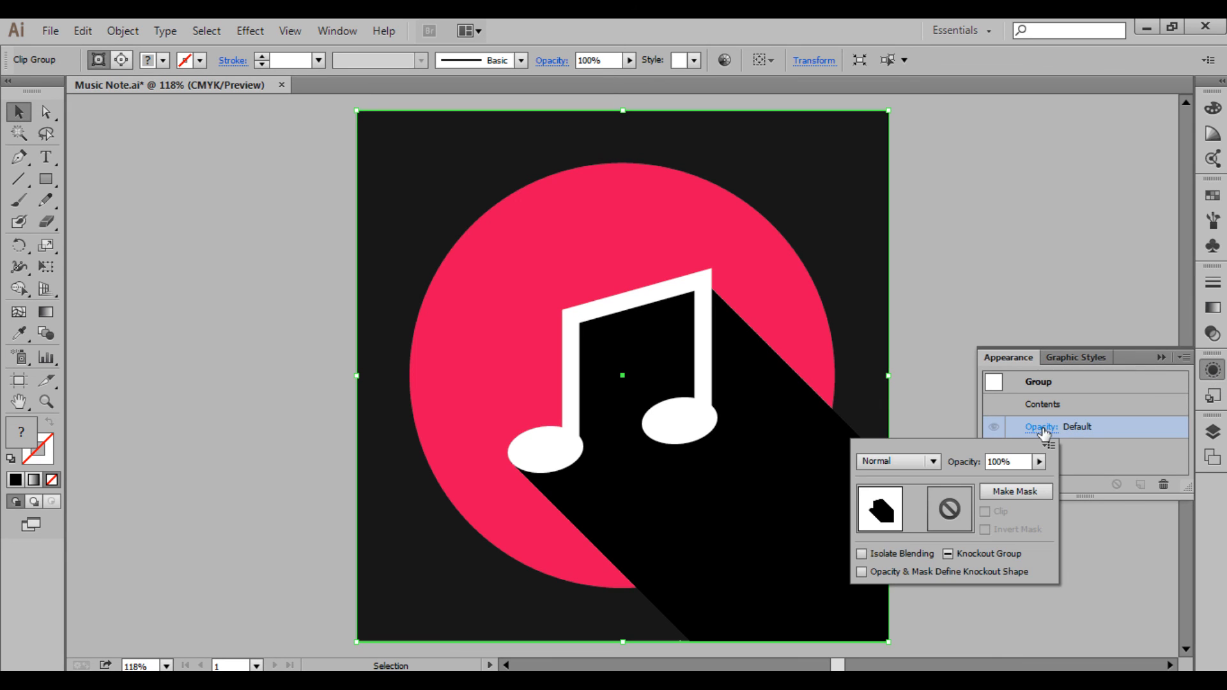
left_click(1038, 463)
left_click_drag(1020, 477, 1025, 477)
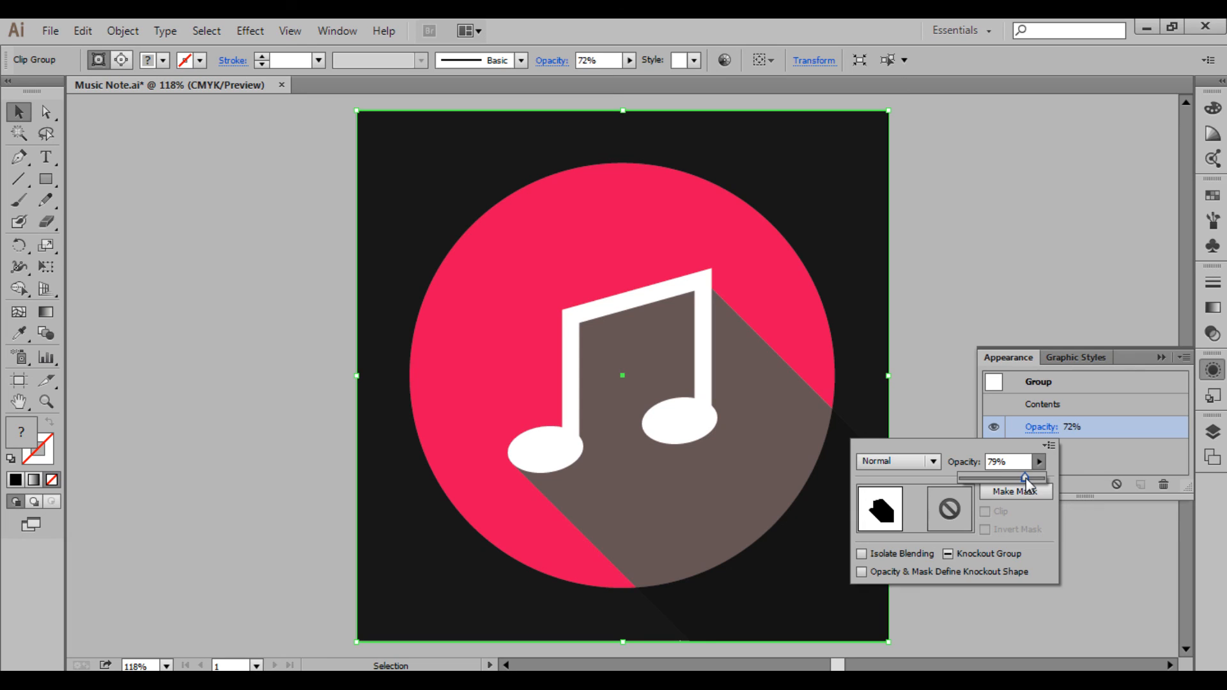
left_click_drag(1030, 478, 1030, 477)
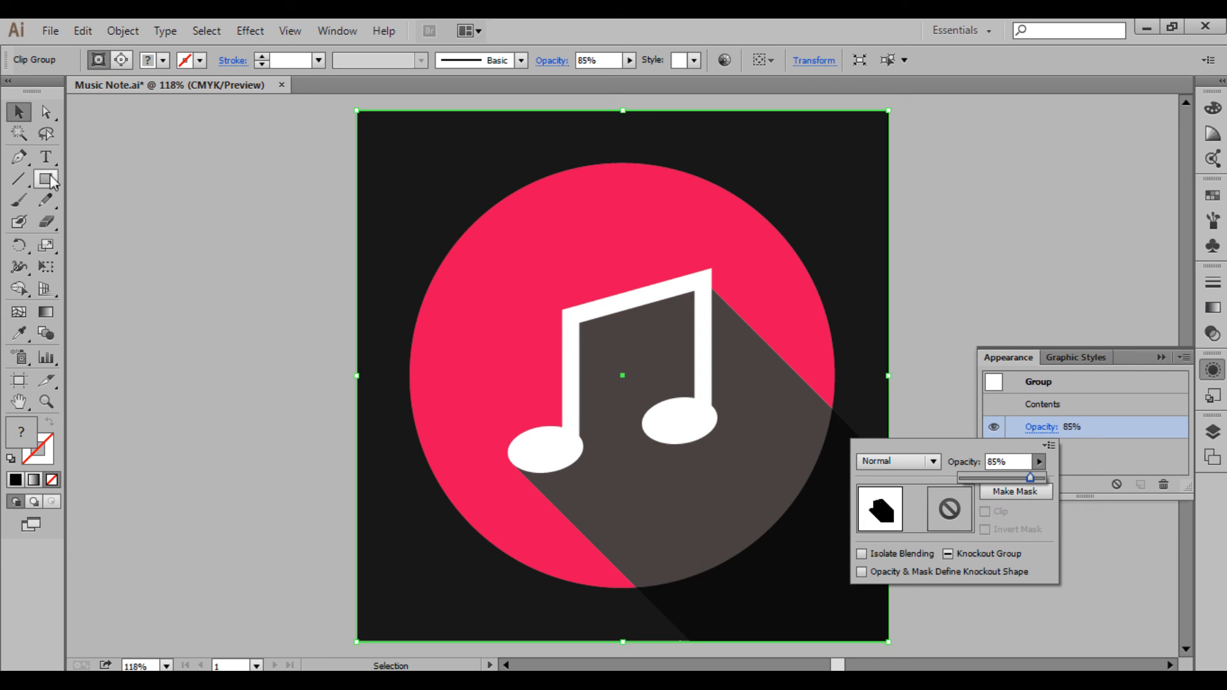
left_click(20, 111)
left_click(167, 212)
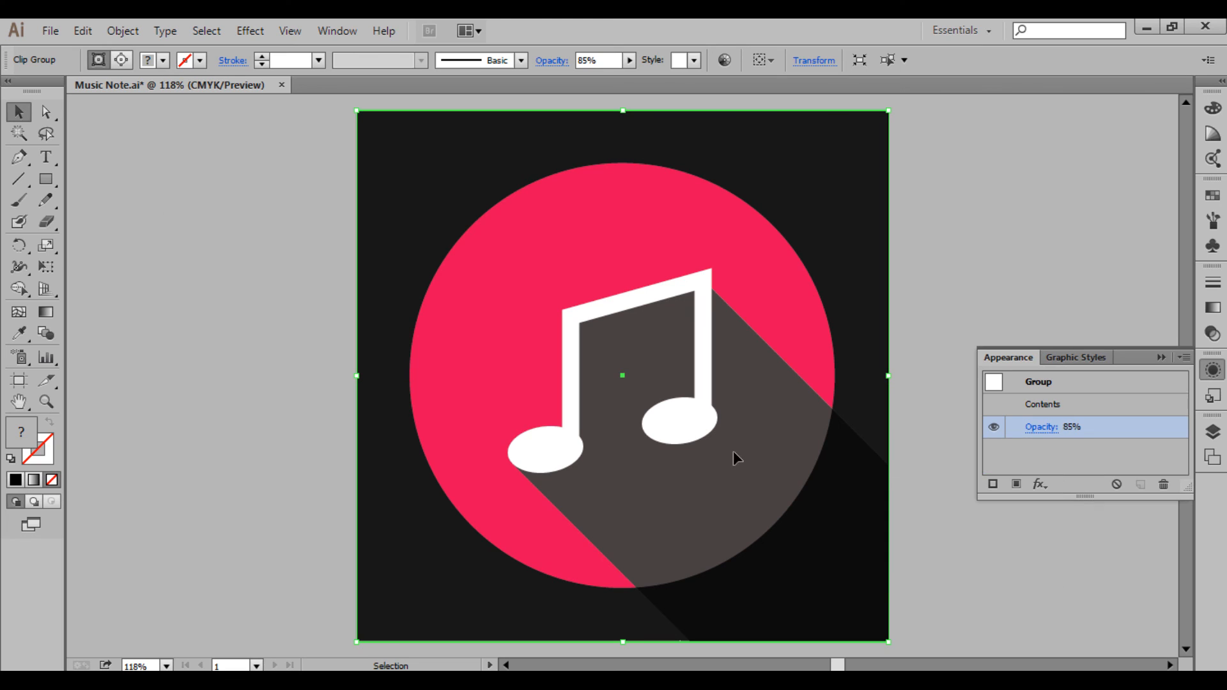
left_click(945, 484)
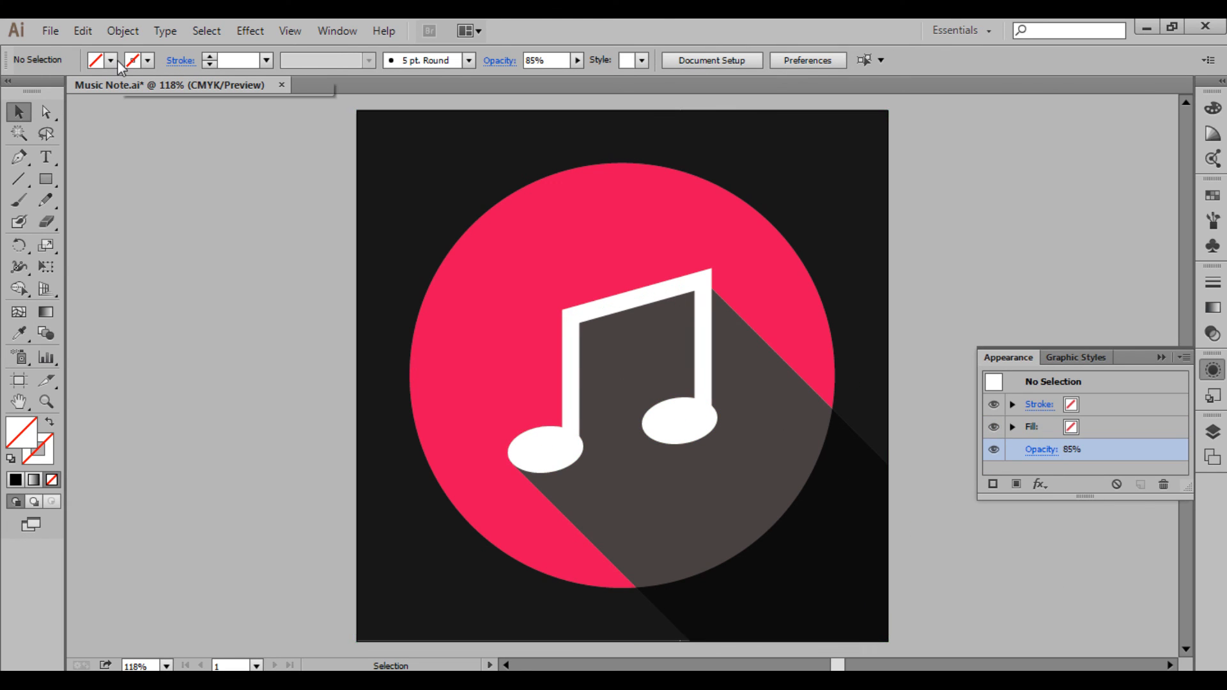
Step: Save the finished Music Note document
left_click(53, 31)
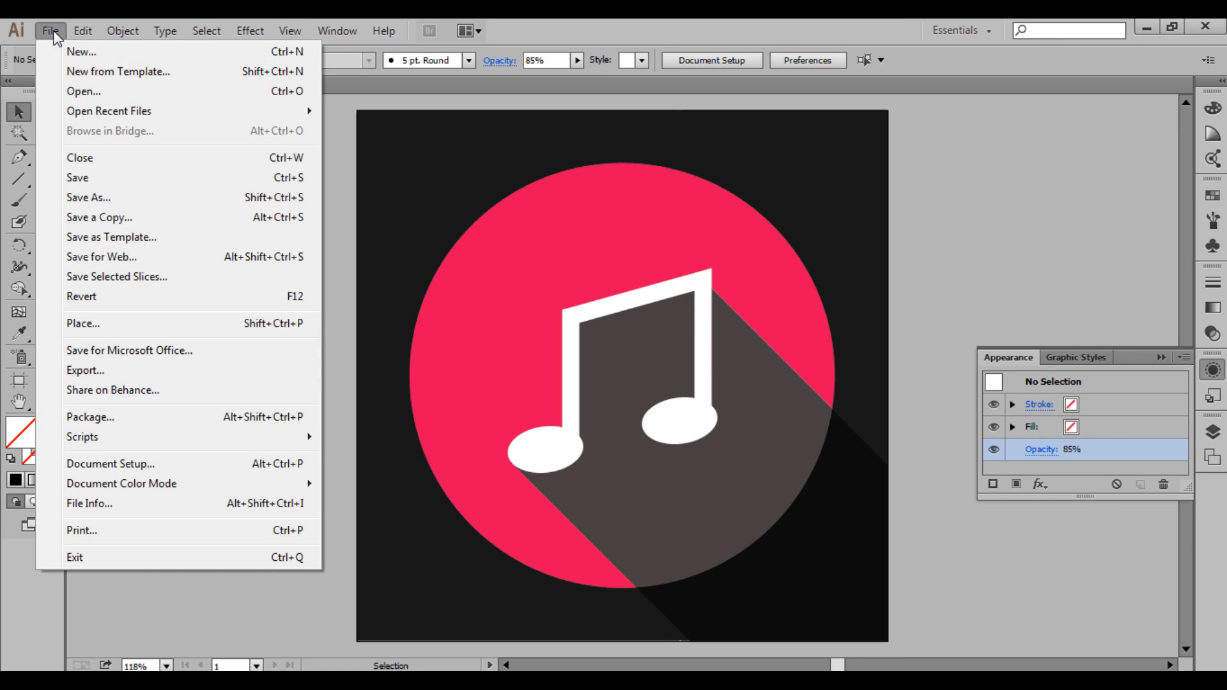
left_click(75, 178)
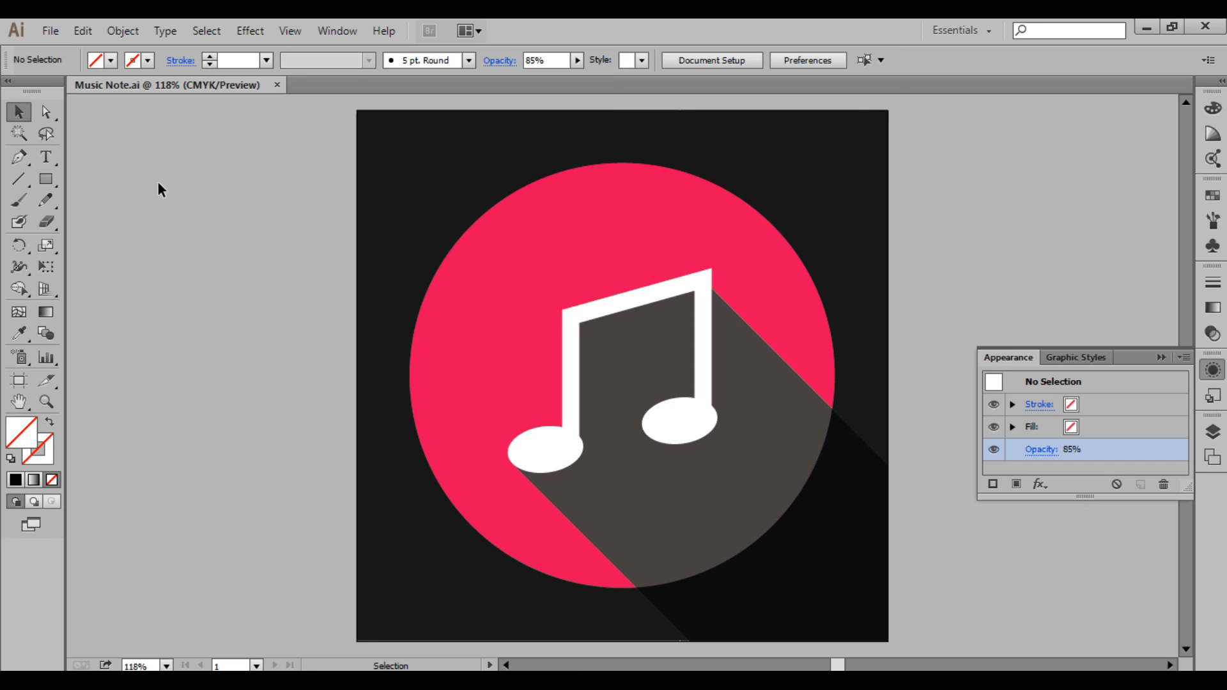
left_click(50, 30)
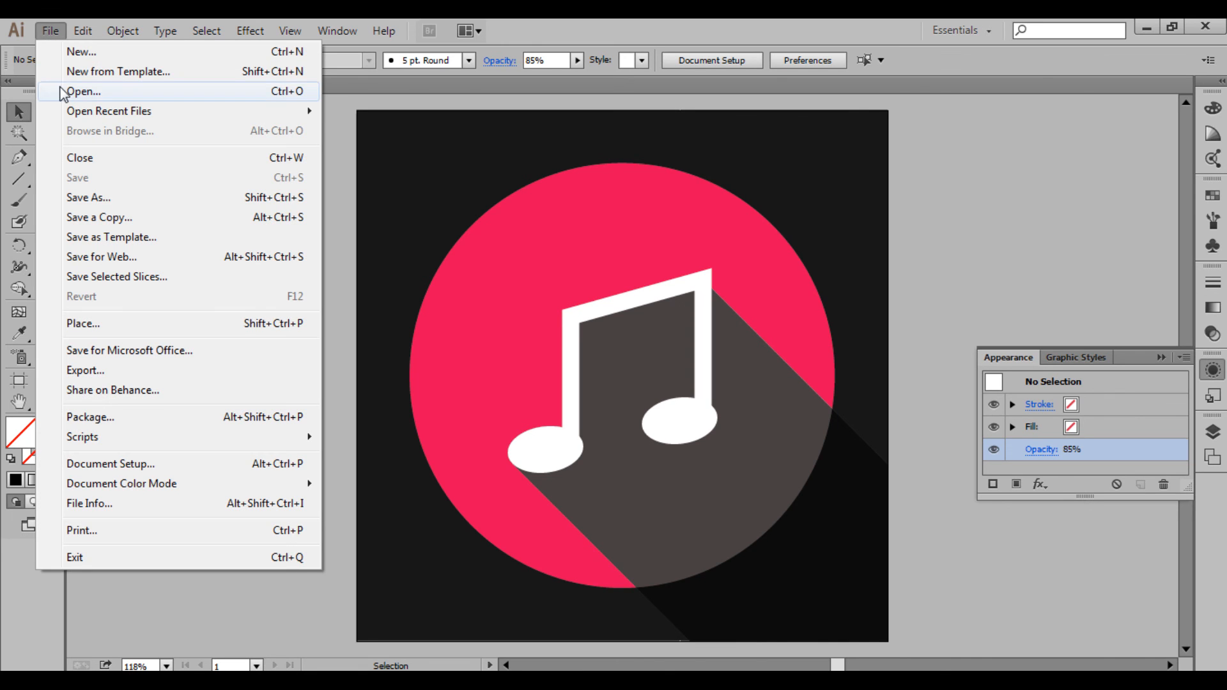
left_click(83, 196)
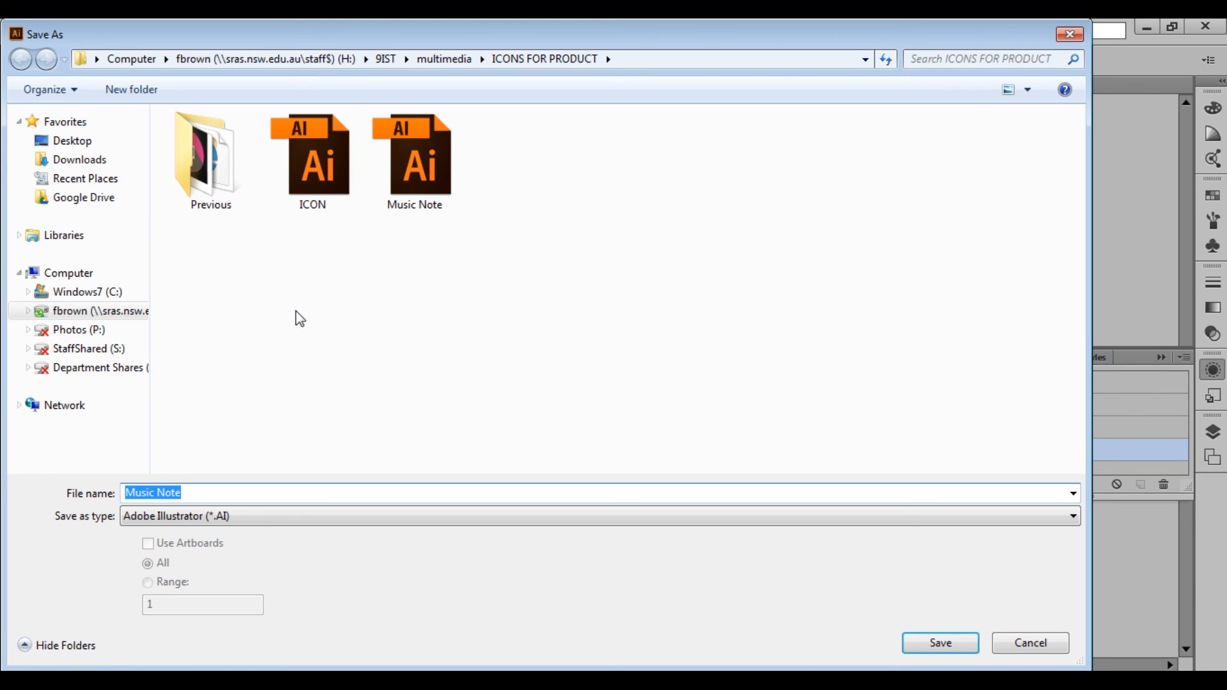
left_click(194, 518)
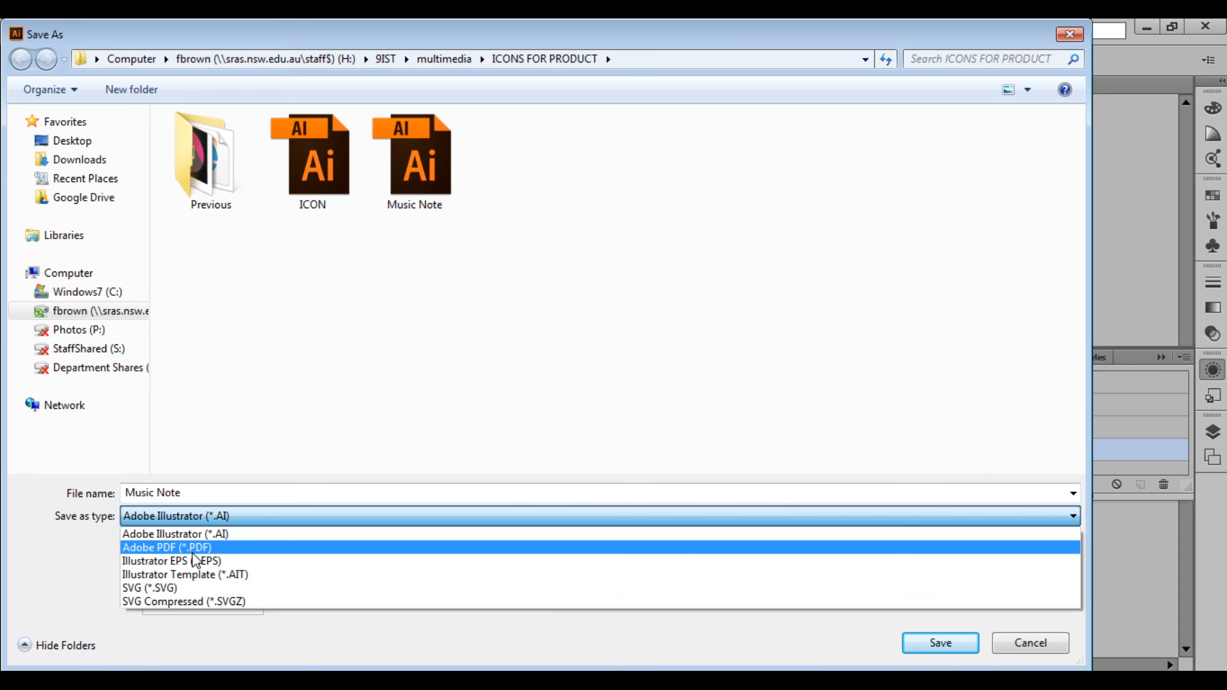
left_click(200, 588)
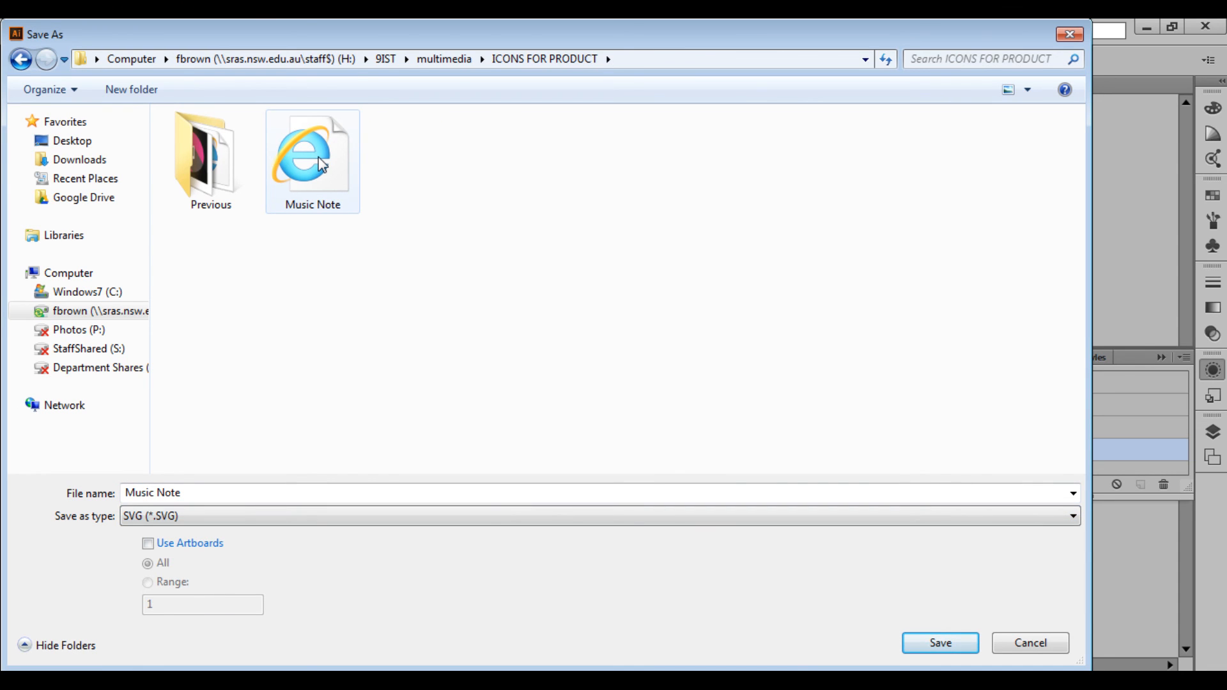
left_click(1058, 649)
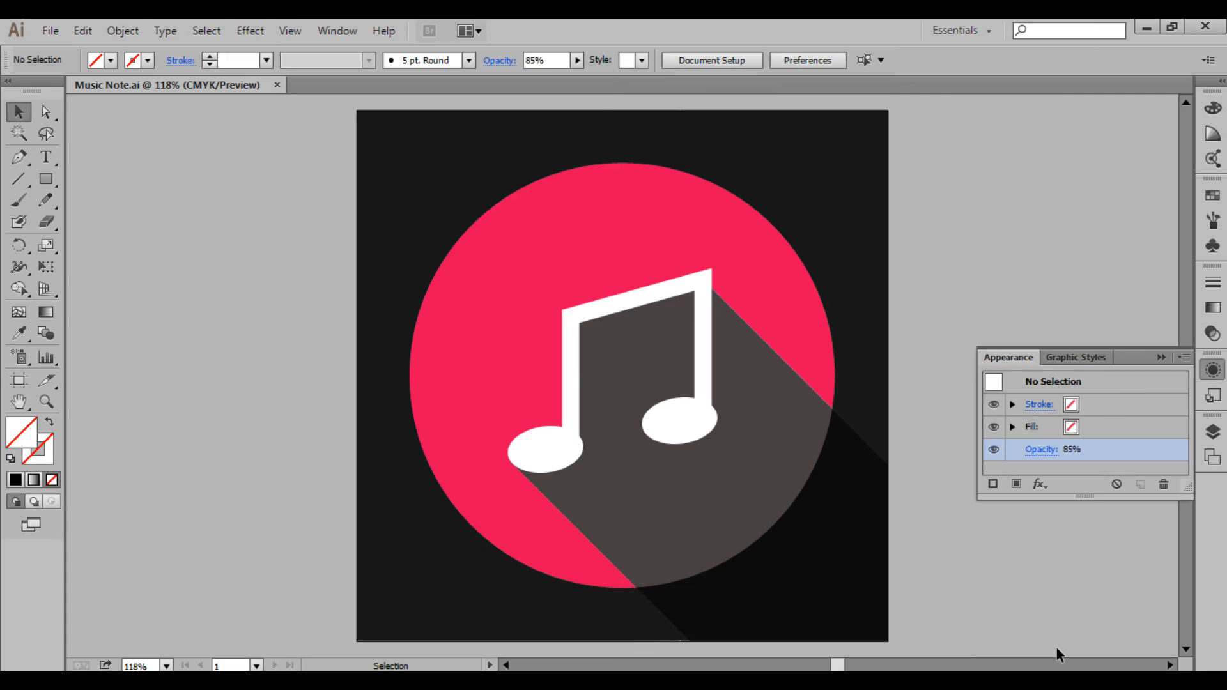
left_click(50, 32)
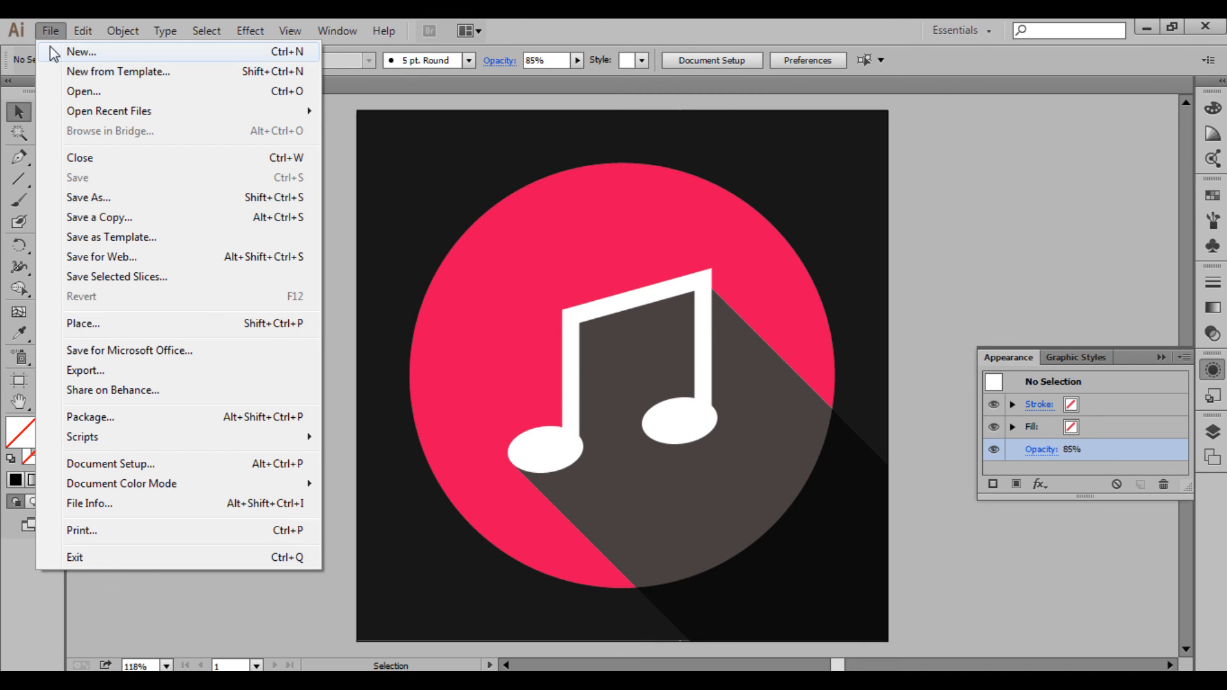
left_click(162, 368)
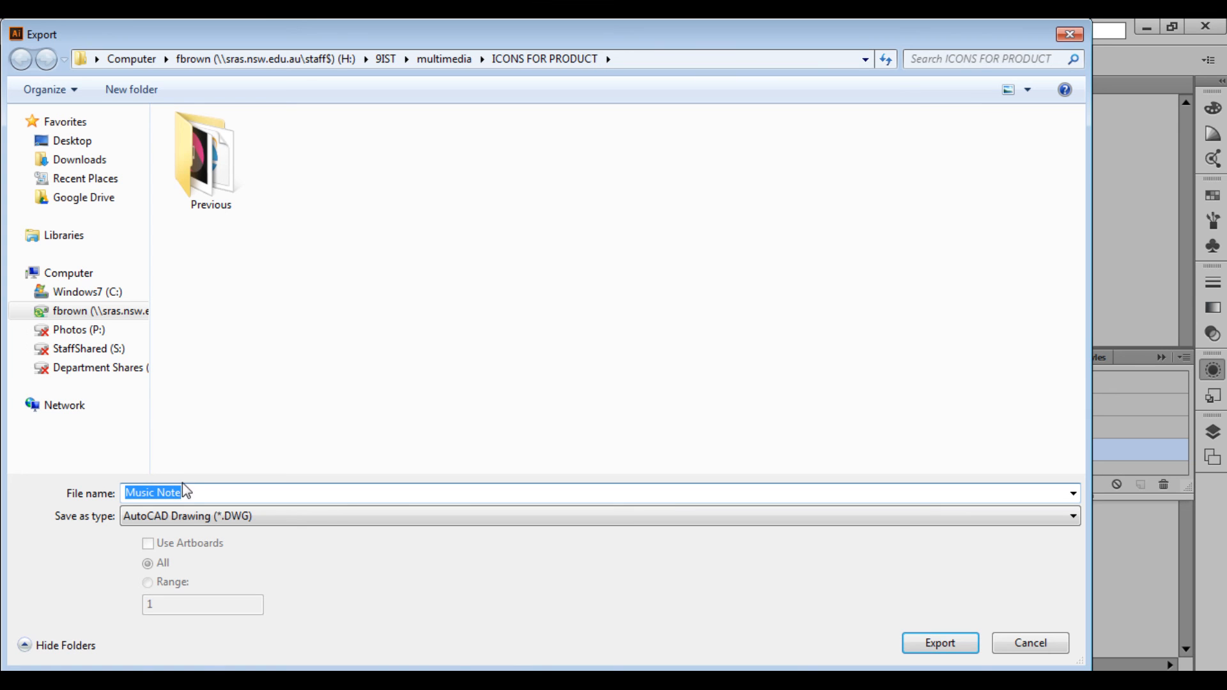
left_click(197, 519)
left_click(170, 445)
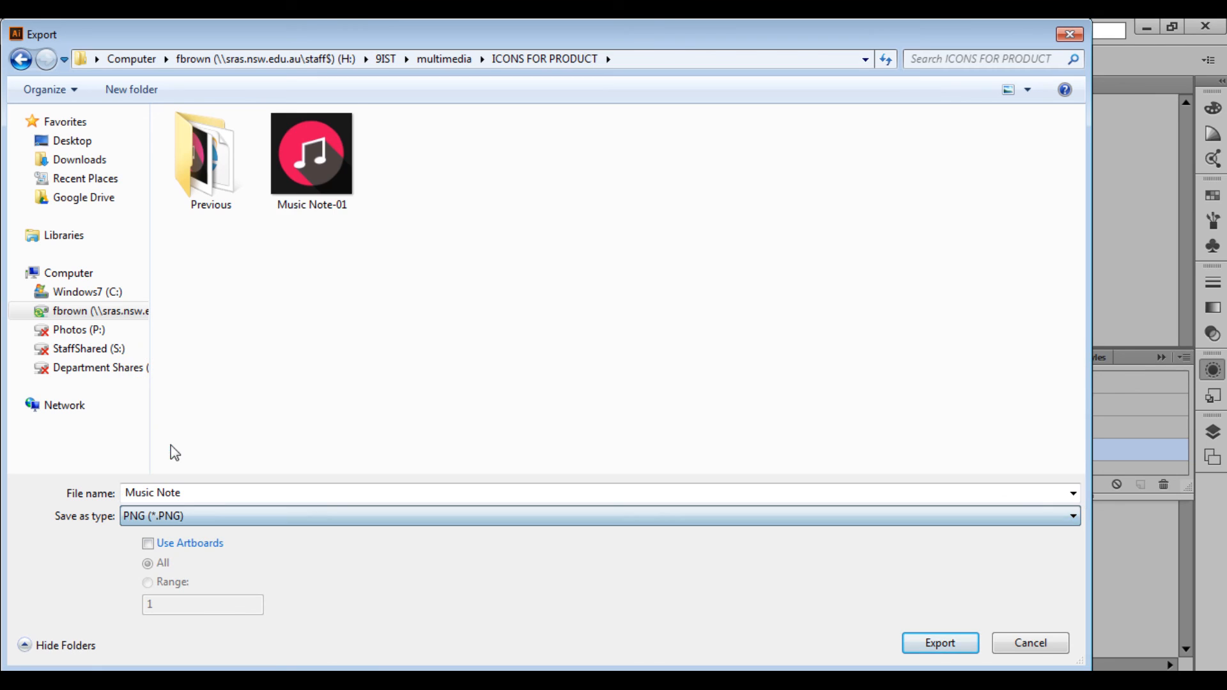
left_click(315, 183)
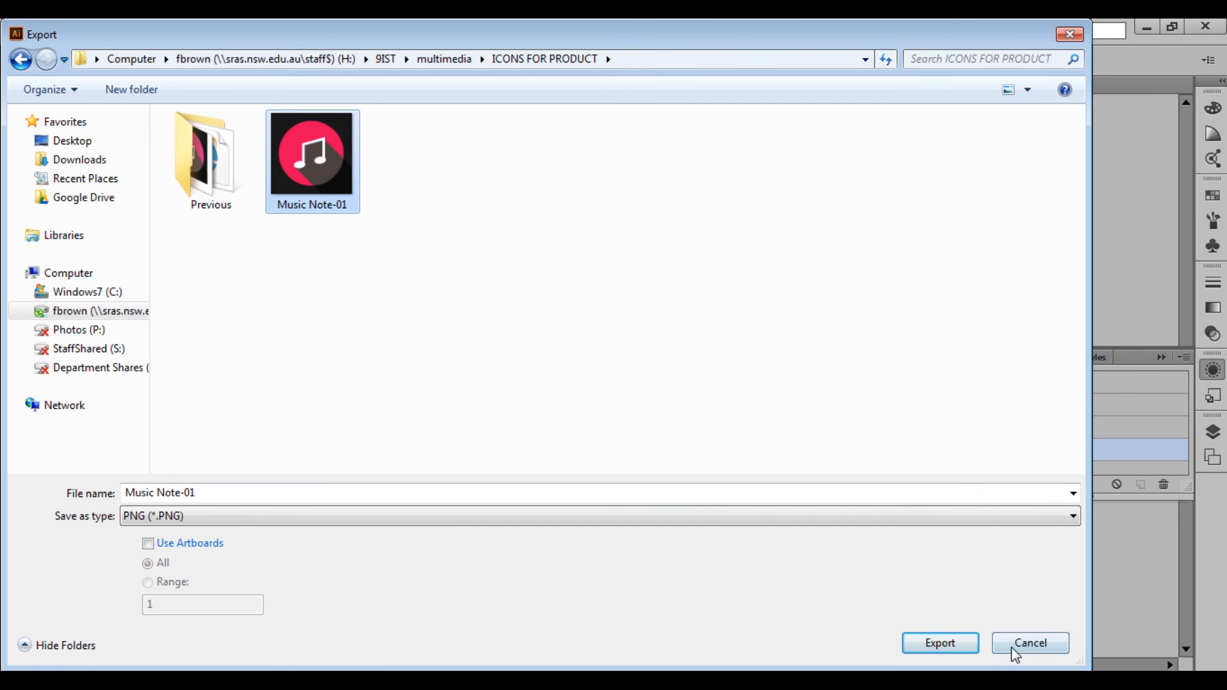
left_click(1044, 648)
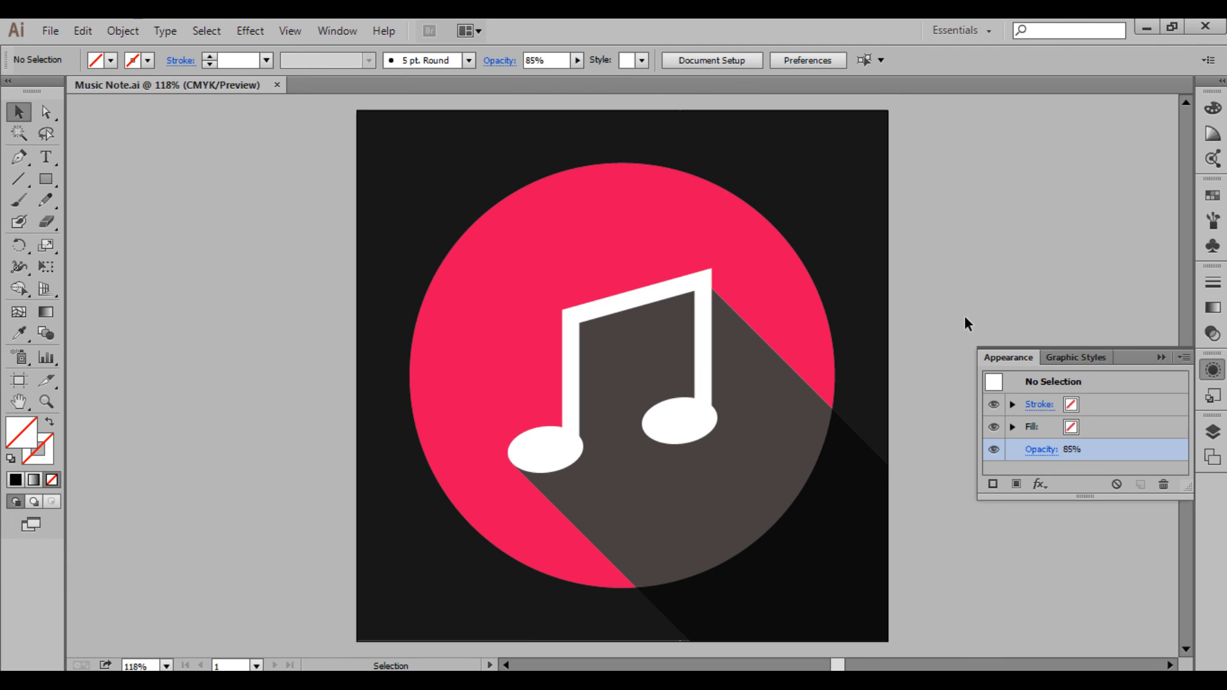
Step: Close the saved Music Note document
key("ctrl+w")
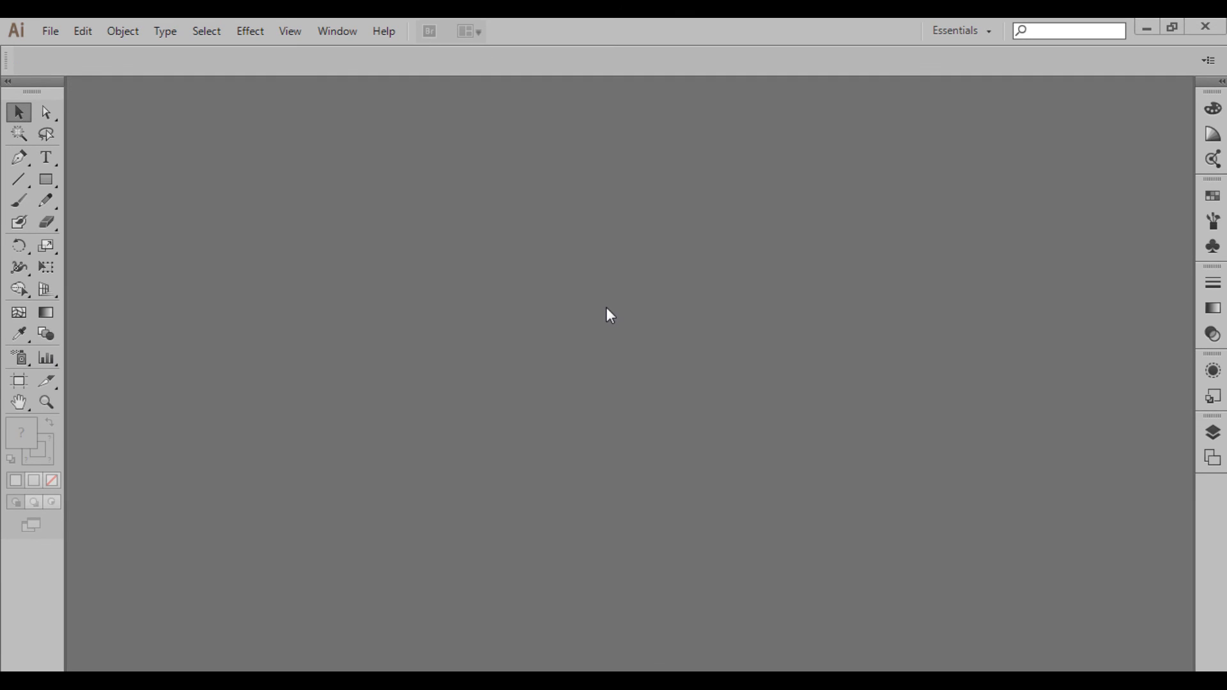